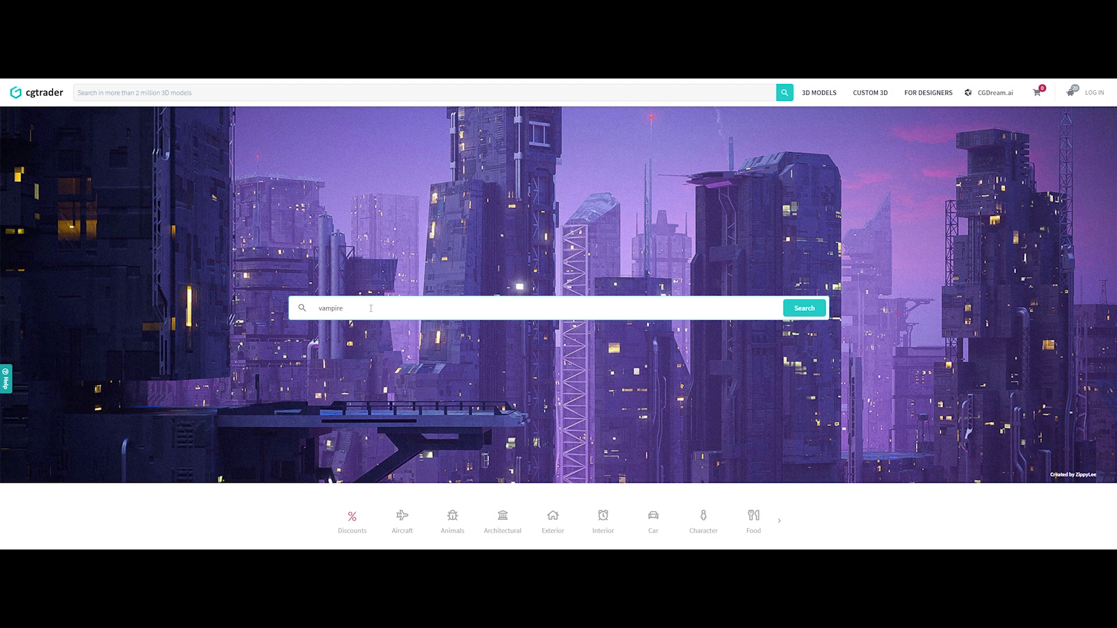
Run the 'vampire' search and add the Vampire Bust model to the cart
key("Return")
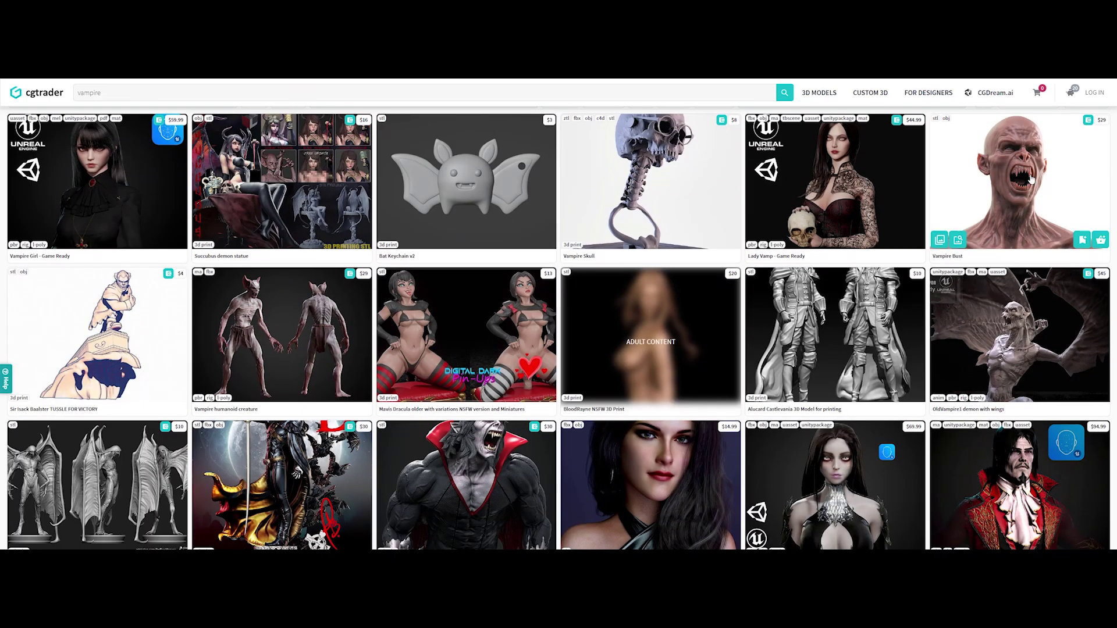
left_click(1013, 181)
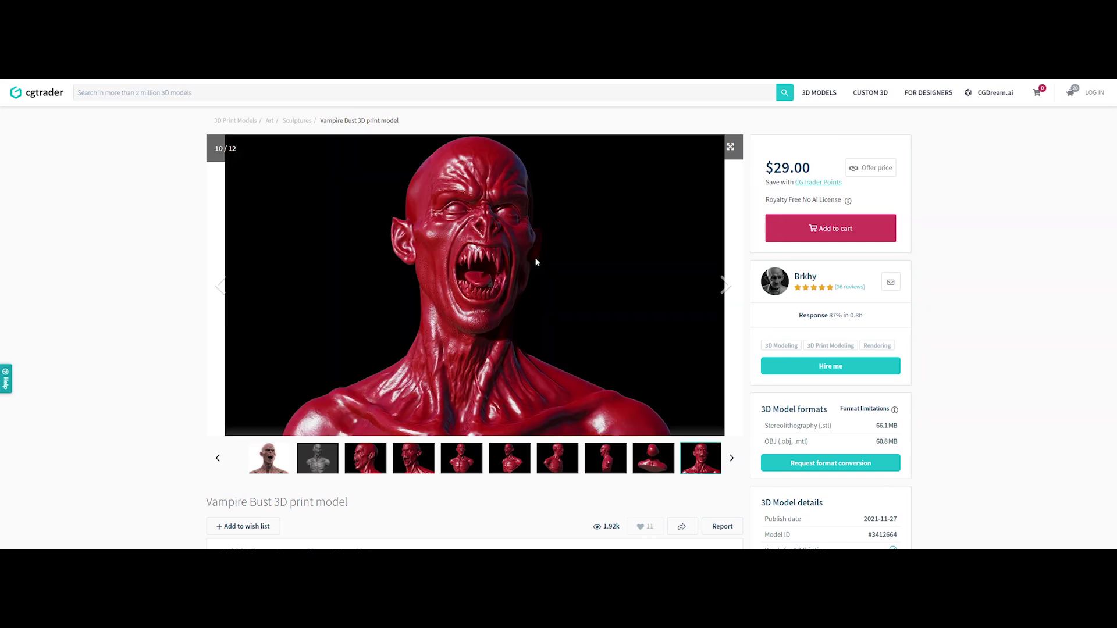
left_click(834, 232)
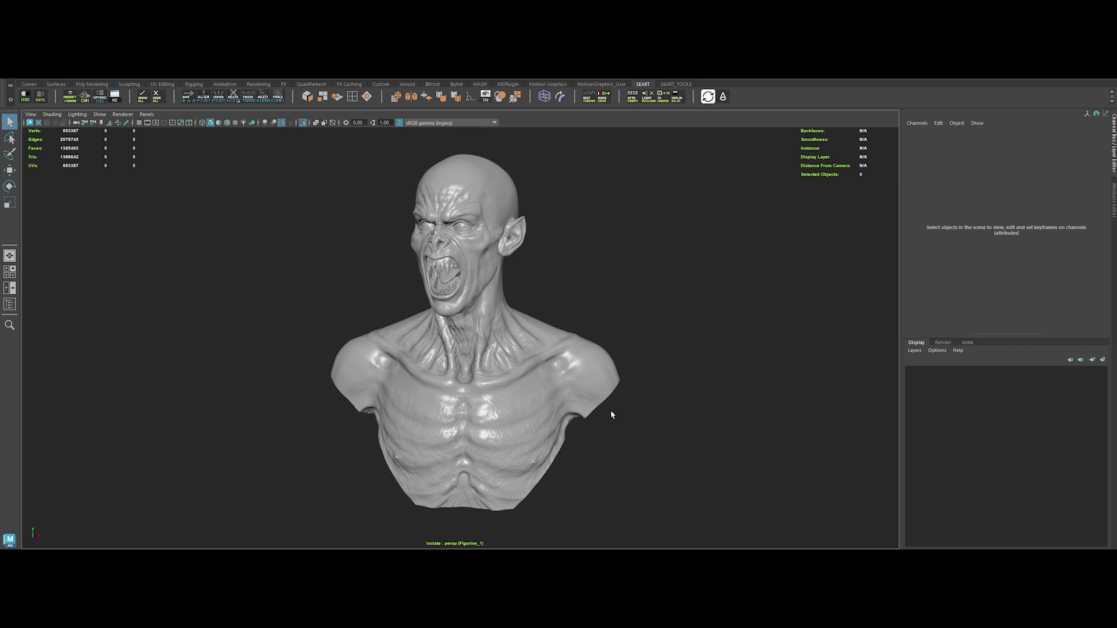
Orbit and frame the bust, then turn off Isolate Select to reveal the surrounding scene
left_click_drag(316, 321, 567, 282, "alt")
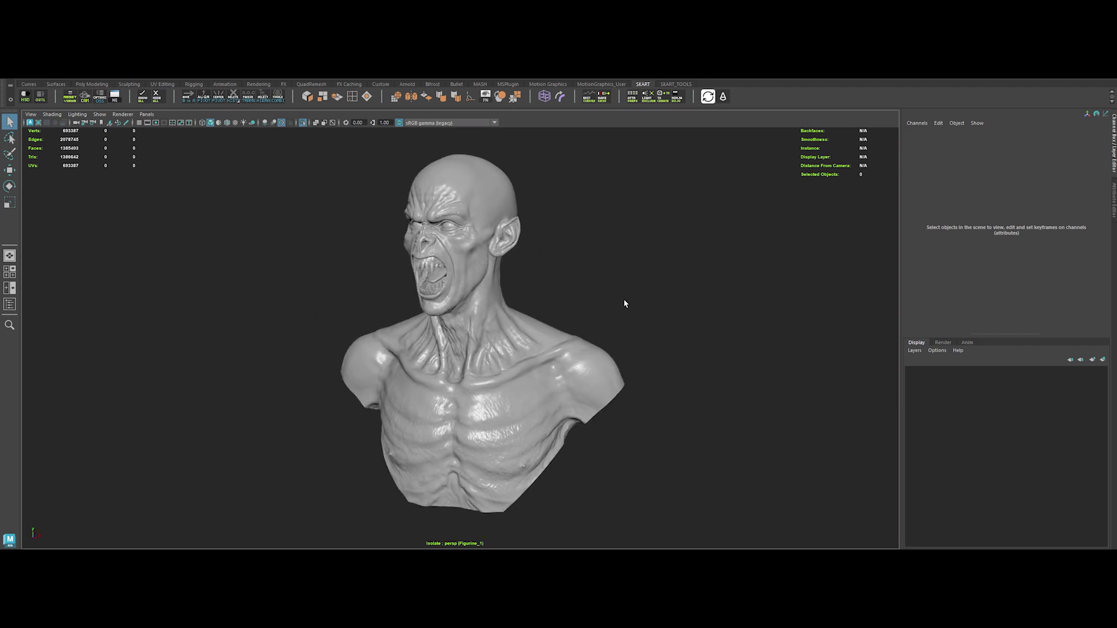
scroll(576, 306, "up", 5)
mouse_move(590, 334)
left_mouse_down("alt")
mouse_move(695, 341)
mouse_move(716, 357)
mouse_move(651, 346)
left_mouse_up("alt")
key("f")
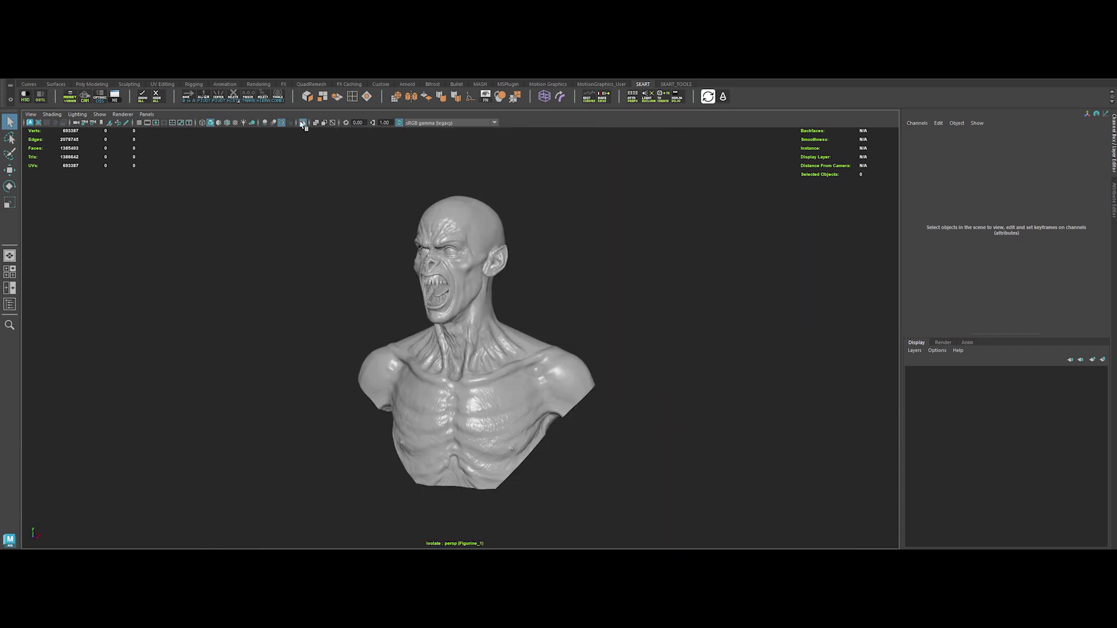
left_click(304, 123)
scroll(483, 398, "down", 3)
scroll(556, 378, "down", 3)
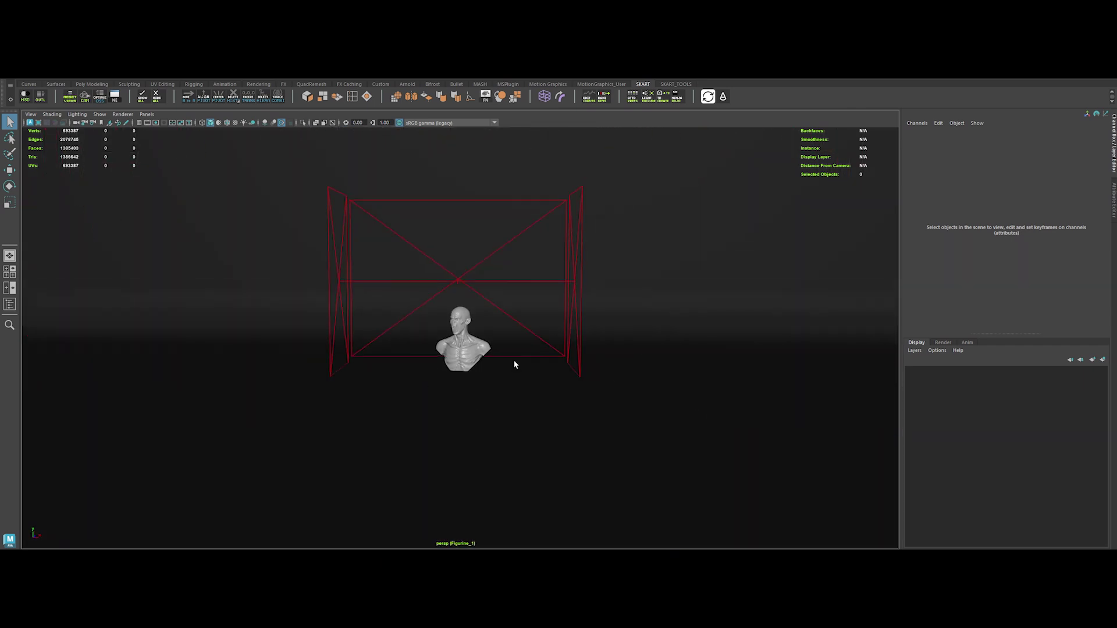
scroll(556, 377, "down", 3)
scroll(500, 277, "down", 3)
Select the lighting dome, the right, left and back lights, and the studio backdrop
left_click(239, 196)
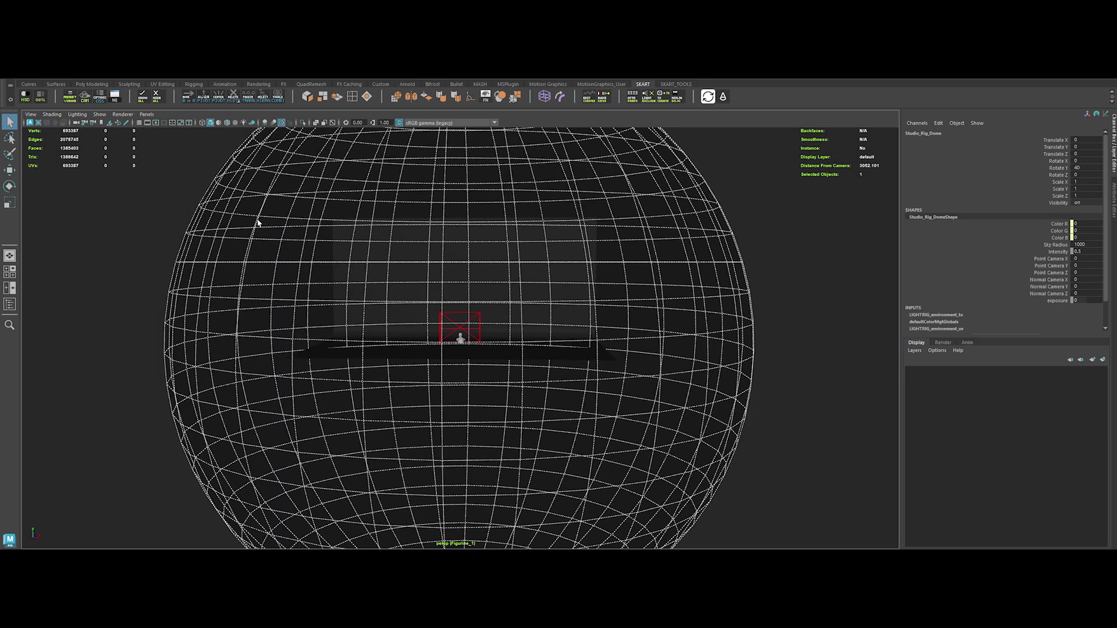
scroll(468, 401, "up", 3)
scroll(468, 401, "up", 2)
left_click_drag(577, 444, 612, 327, "alt")
left_click(612, 327)
left_click(314, 326)
left_click(434, 299)
left_click(188, 244)
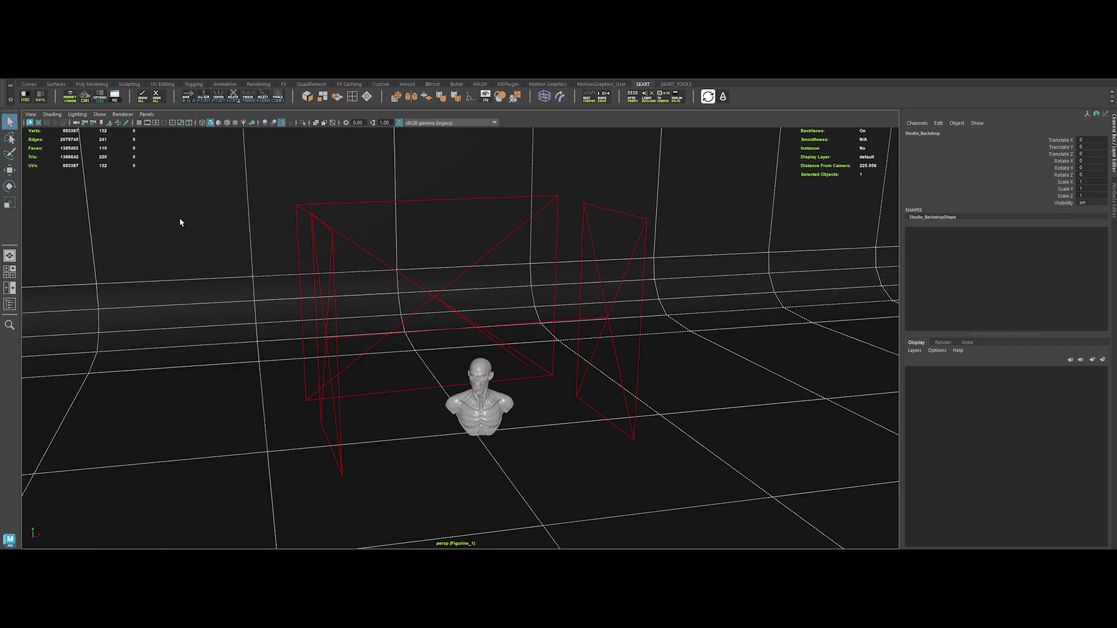
View through Cam_CloseUp and check Studio_Rig's contents in the Outliner
left_click(80, 124)
left_click(114, 127)
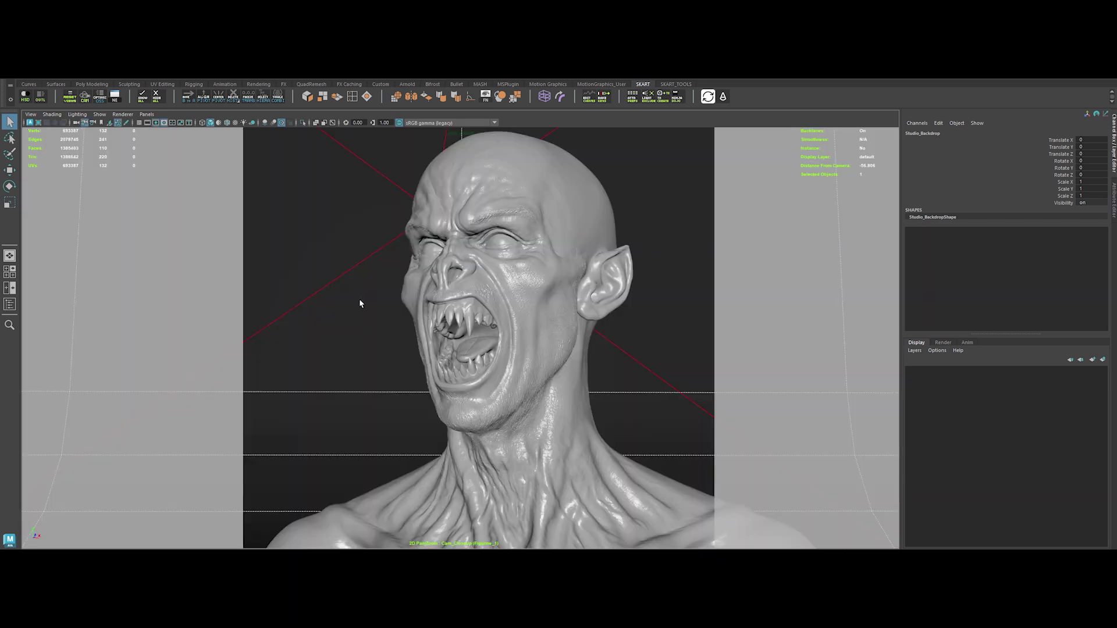
left_click(41, 98)
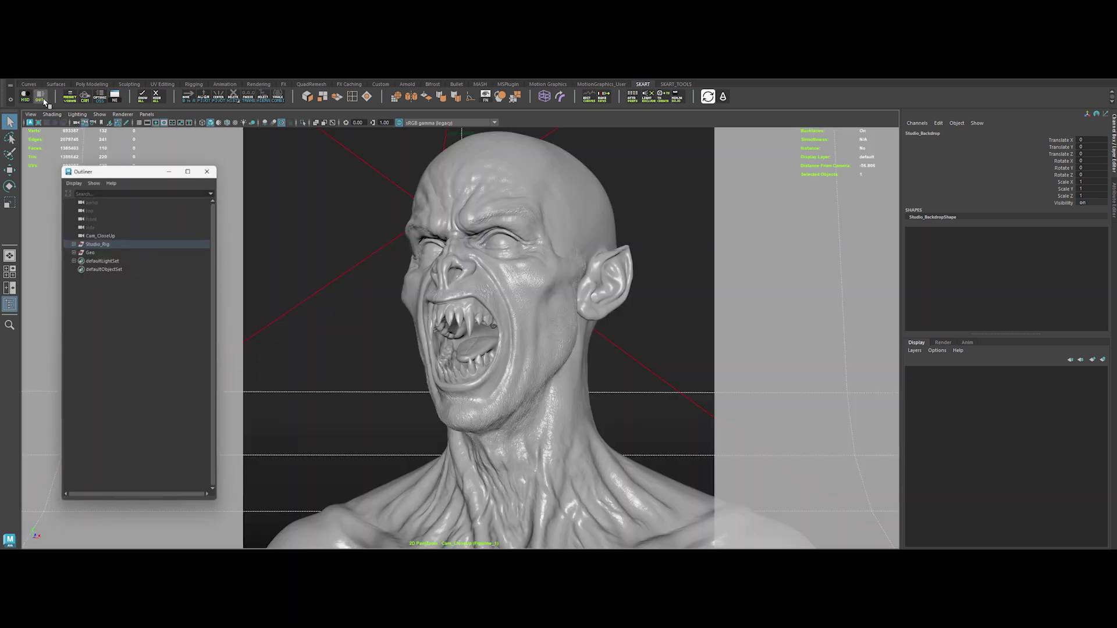
left_click(72, 242)
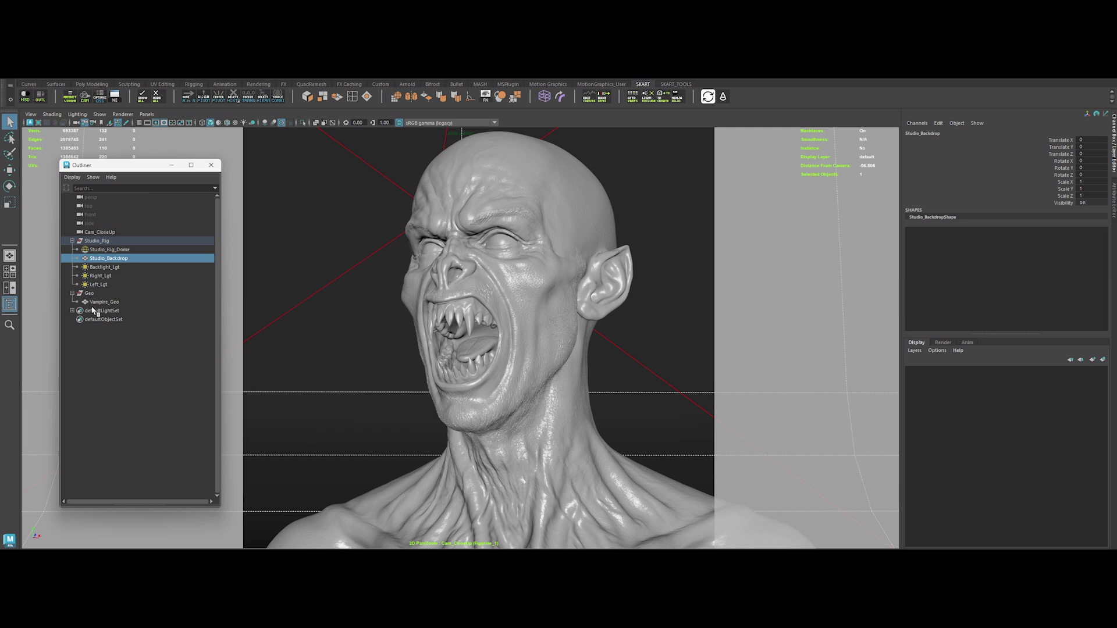
left_click(212, 165)
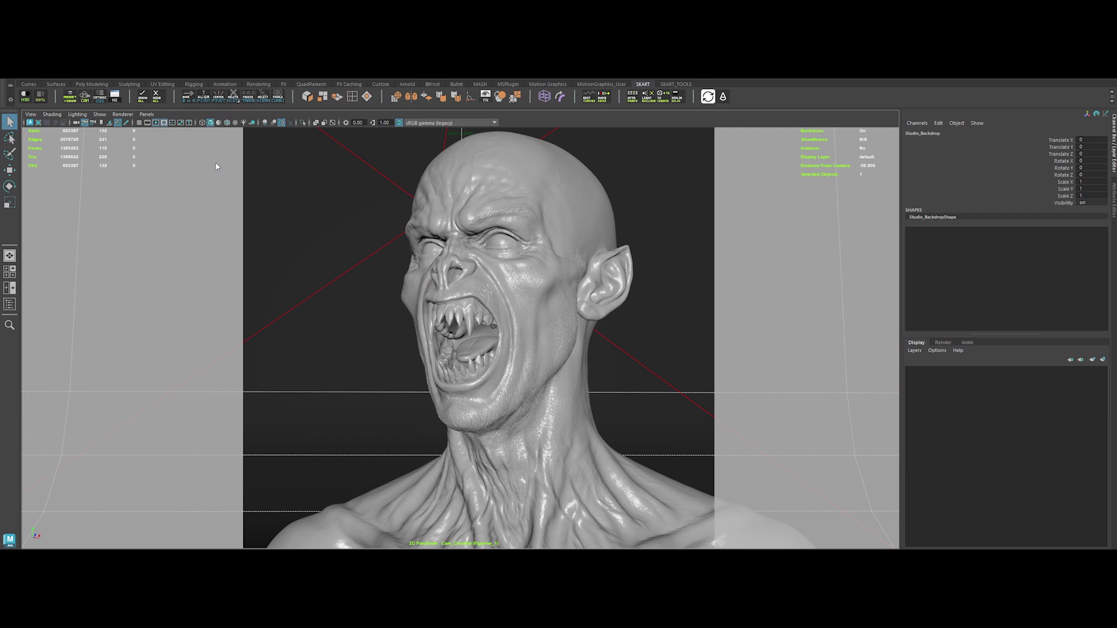
Create an aiStandardSurface material and assign it to the vampire head
key("Tab")
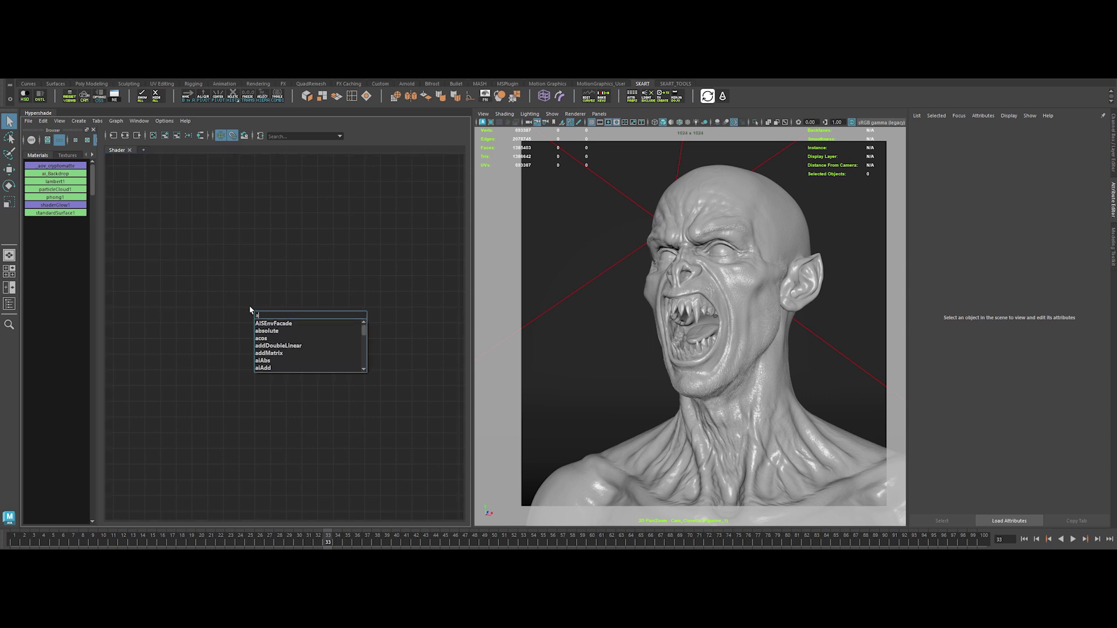
type("iStandard")
key("Down")
key("Down")
key("Return")
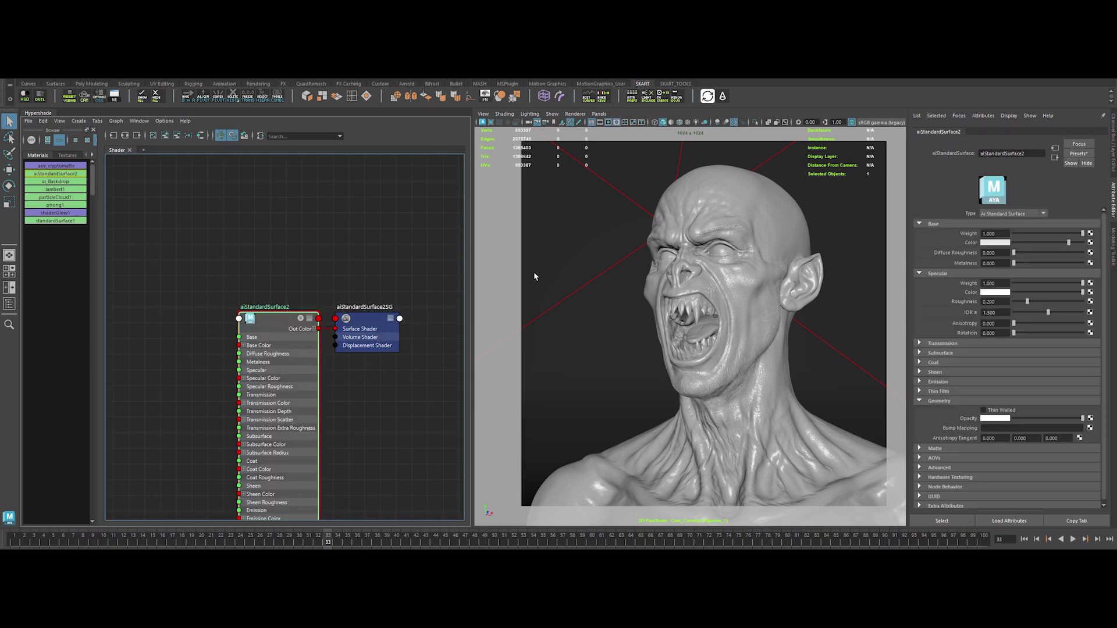
left_click(699, 266)
right_click_drag(276, 323, 281, 291)
Rename the material aiVampire, darken its base colour, tweak specular roughness, and start an Arnold render
double_click(265, 306)
type("aiVampire")
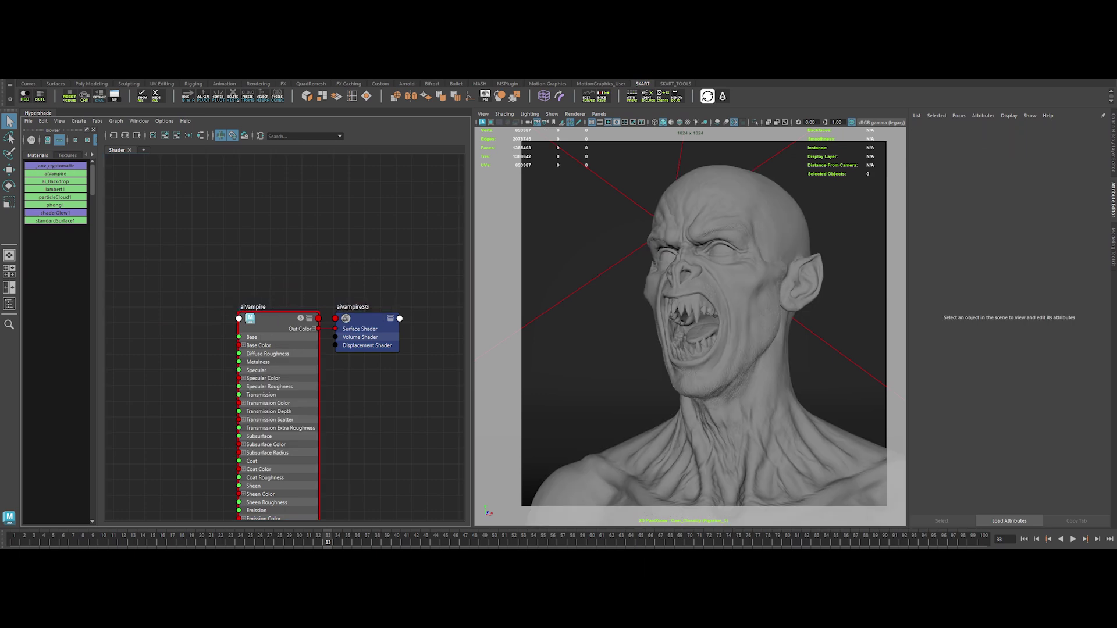
left_click_drag(253, 308, 315, 245)
left_click_drag(1082, 243, 1021, 243)
left_click(989, 301)
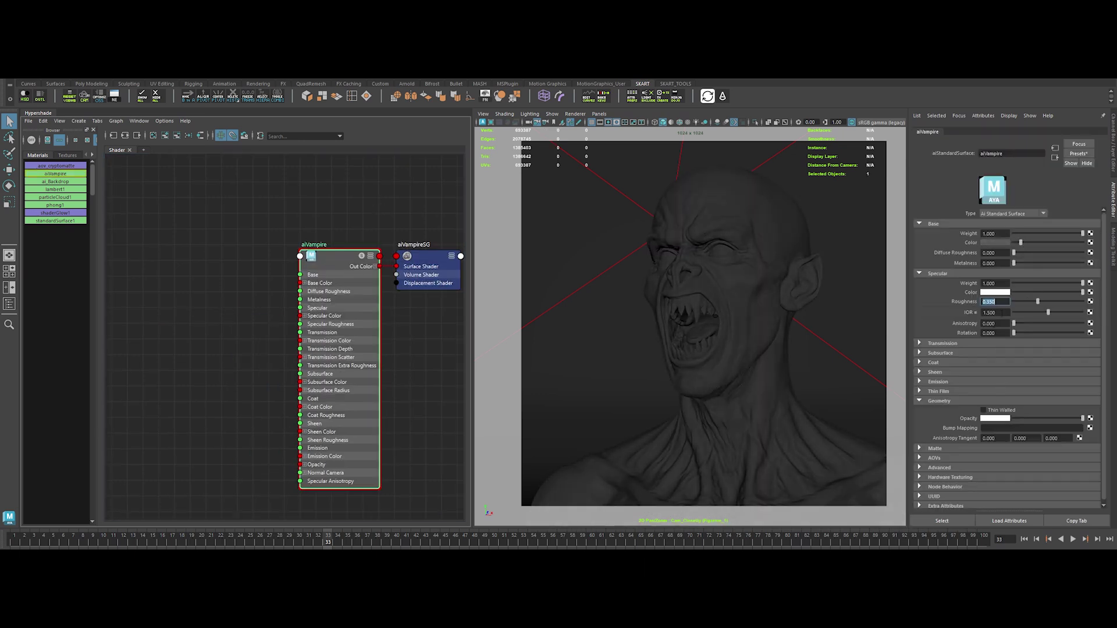
type("1.330")
middle_click_drag(292, 267, 326, 251, "alt")
left_click(724, 97)
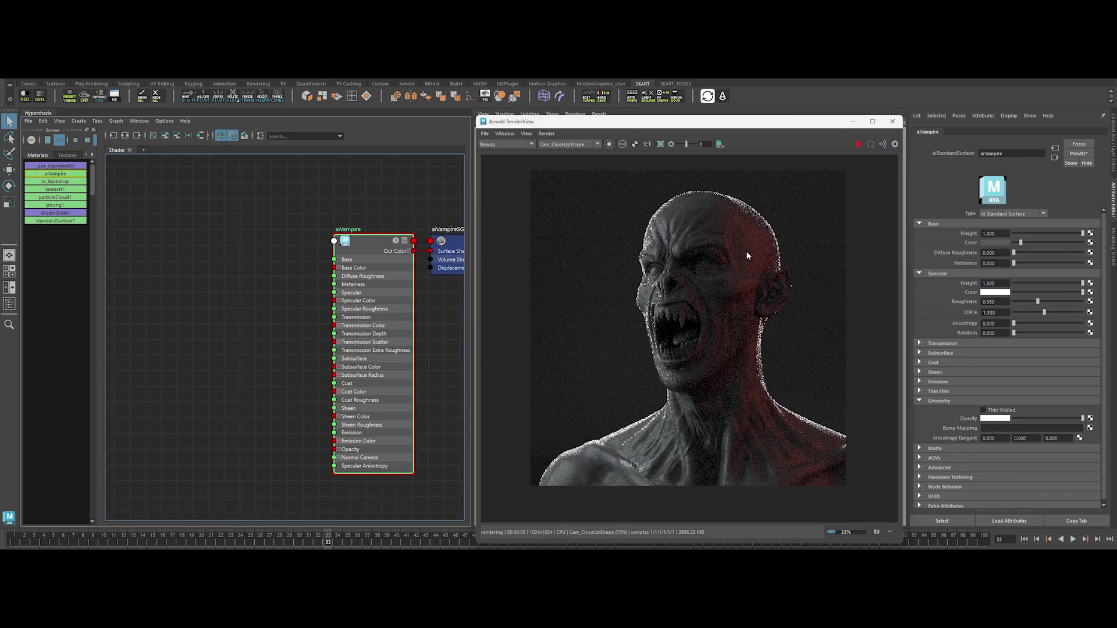
Create a ramp and an aiUvProjection node, and connect the projection into aiVampire
mouse_move(250, 344)
middle_mouse_down("alt")
mouse_move(195, 259)
mouse_move(125, 250)
middle_mouse_up("alt")
key("Tab")
type("ramp")
key("Return")
left_click(314, 267)
key("Tab")
type("aiUvProjection")
key("Return")
middle_click_drag(303, 289, 279, 273)
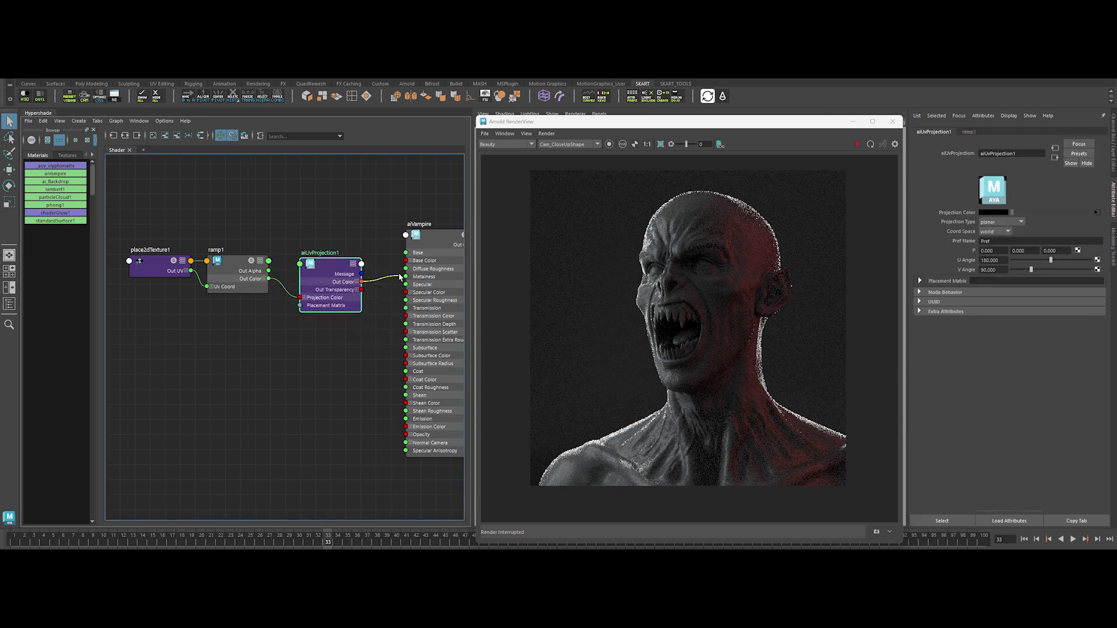
left_click_drag(408, 264, 441, 254)
Set the projection's U Angle to 90 and make ramp1 a U Ramp with no interpolation
left_click(987, 260)
type("90")
key("Return")
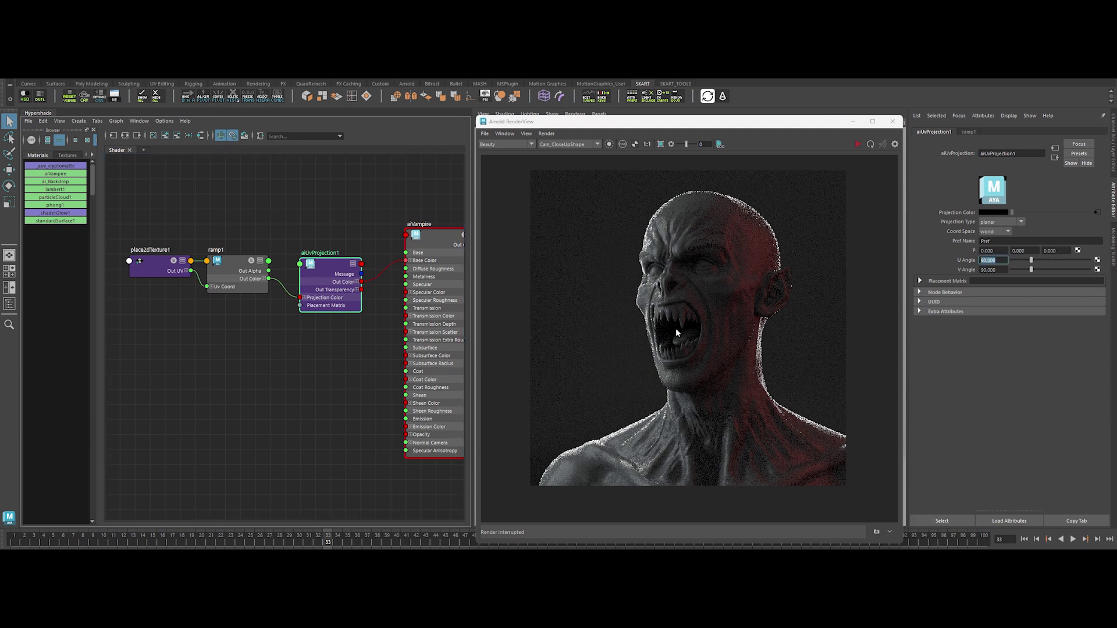
left_click(243, 272)
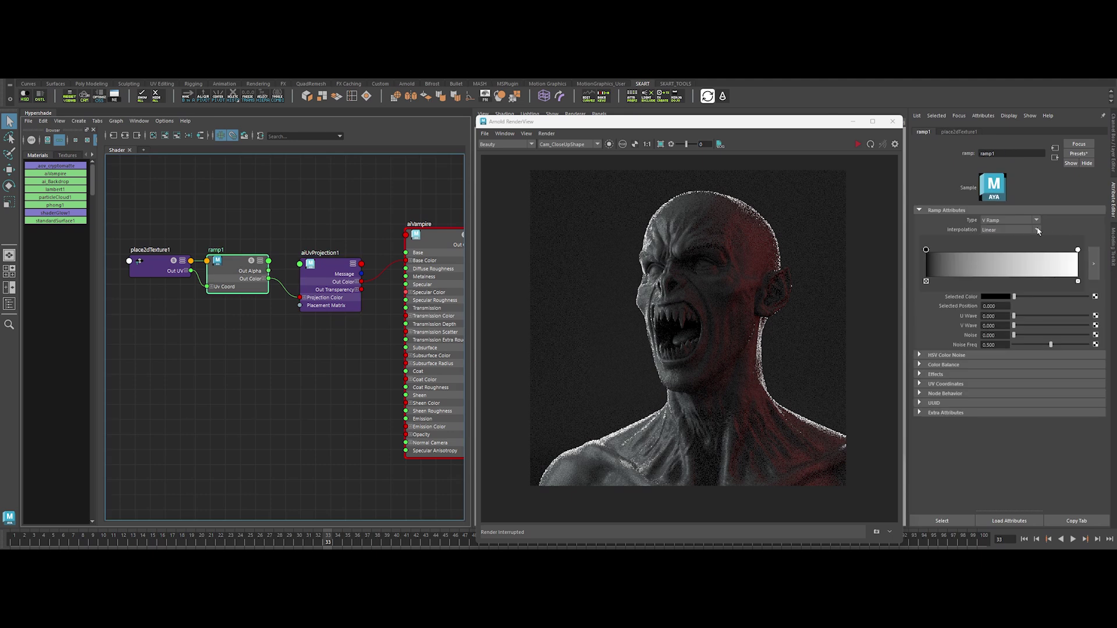
left_click(994, 223)
left_click(1007, 238)
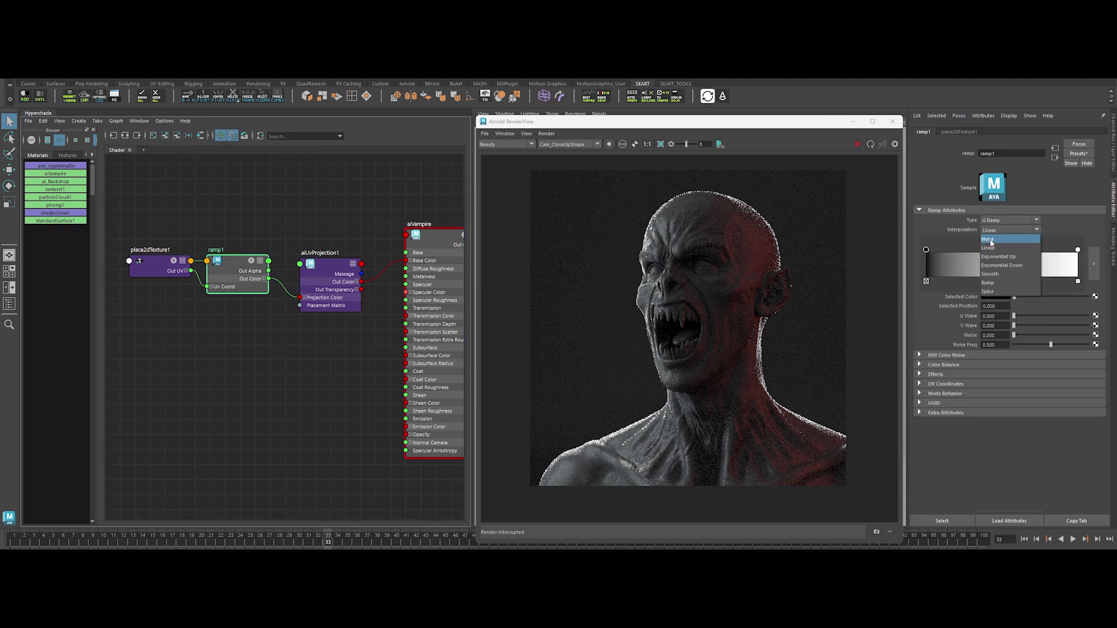
left_click(996, 237)
In the large ramp editor, add a white handle at 0.5 and a black one at about 0.514
left_click(1094, 263)
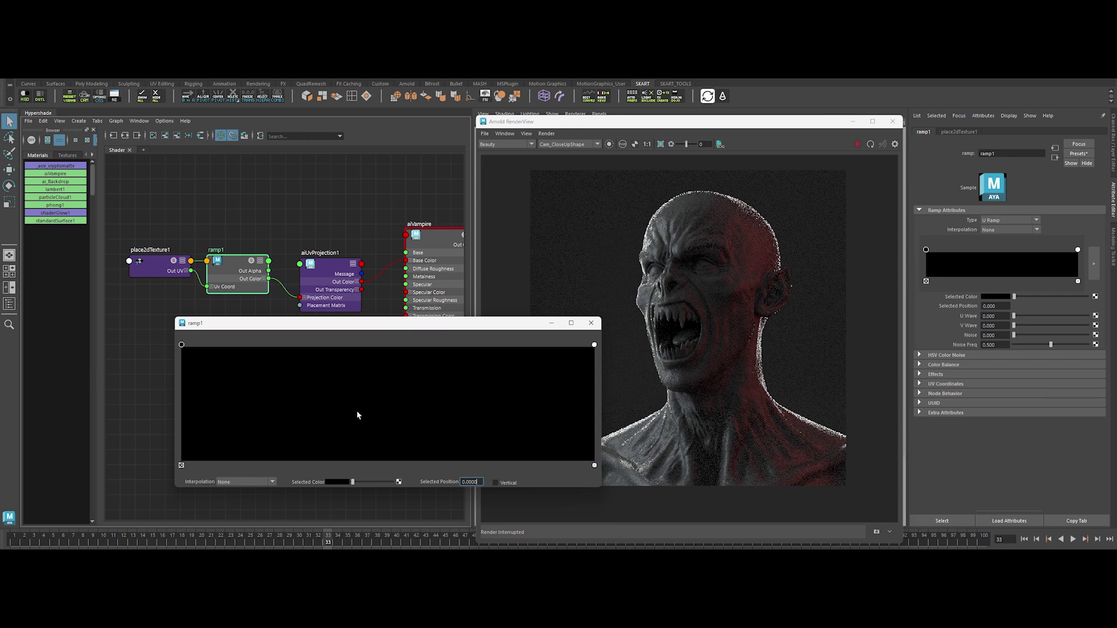
left_click_drag(382, 333, 462, 294)
type("0")
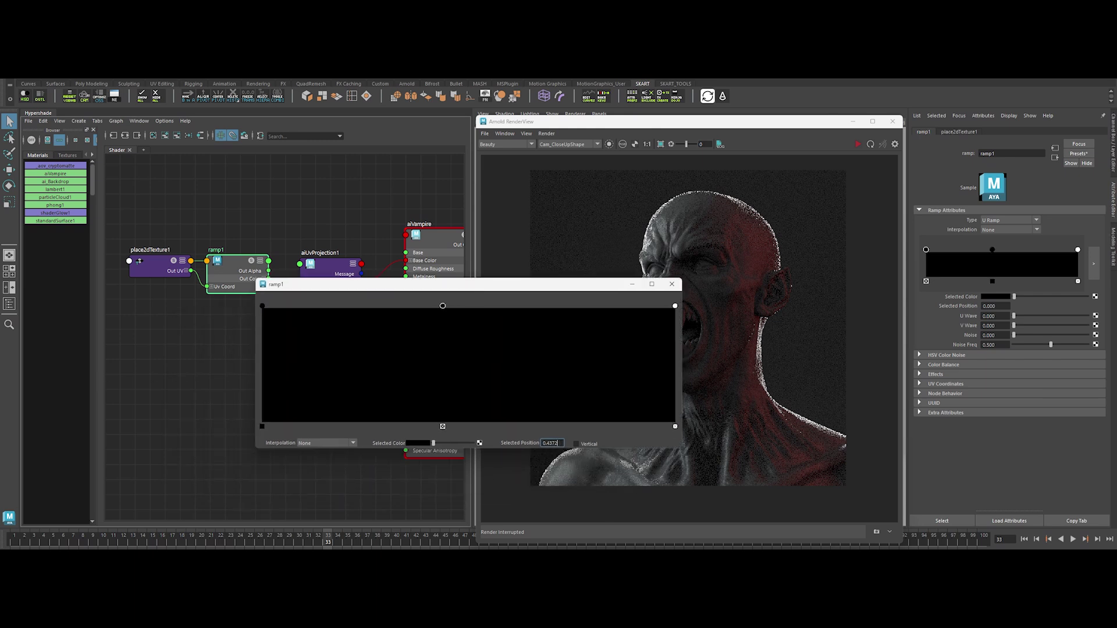
type(".5")
key("Return")
left_click_drag(450, 447, 476, 446)
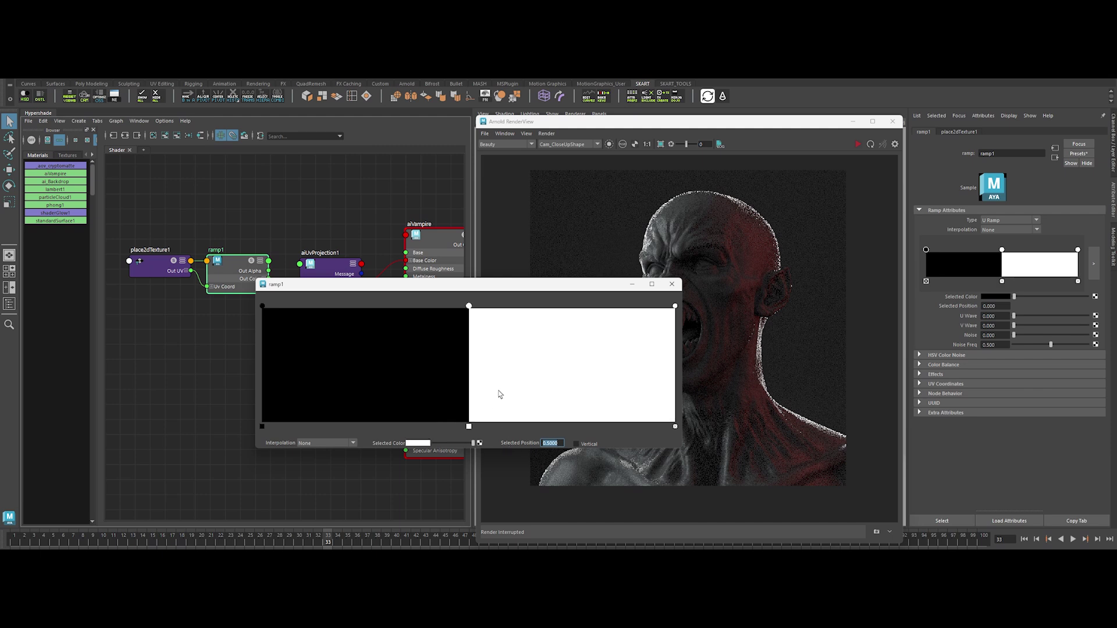
left_click(476, 358)
left_click_drag(467, 447, 386, 449)
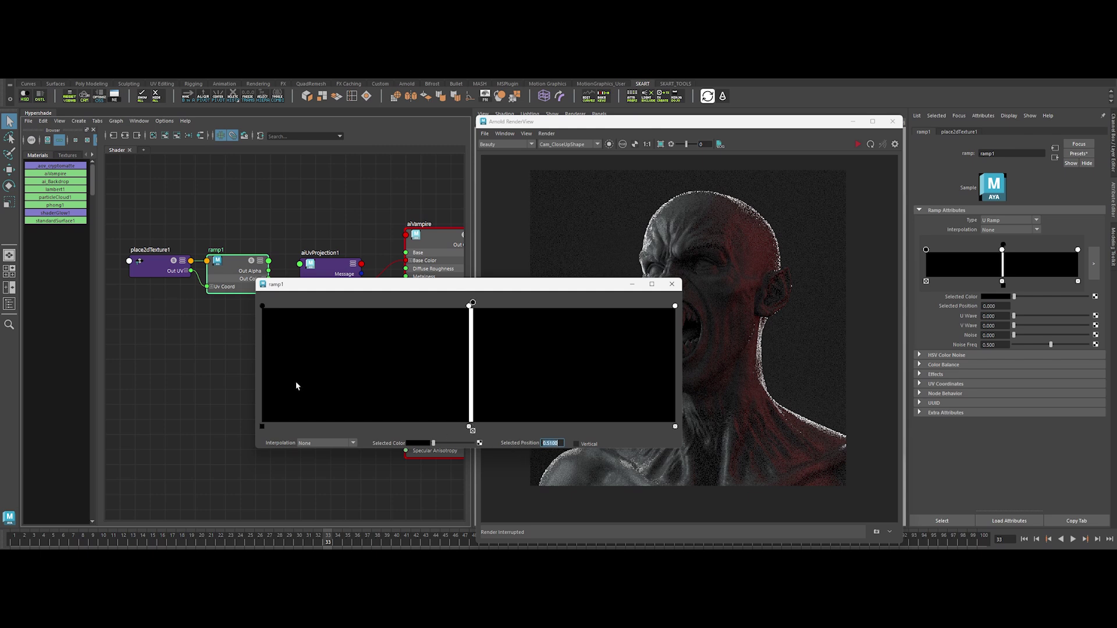
left_click(671, 284)
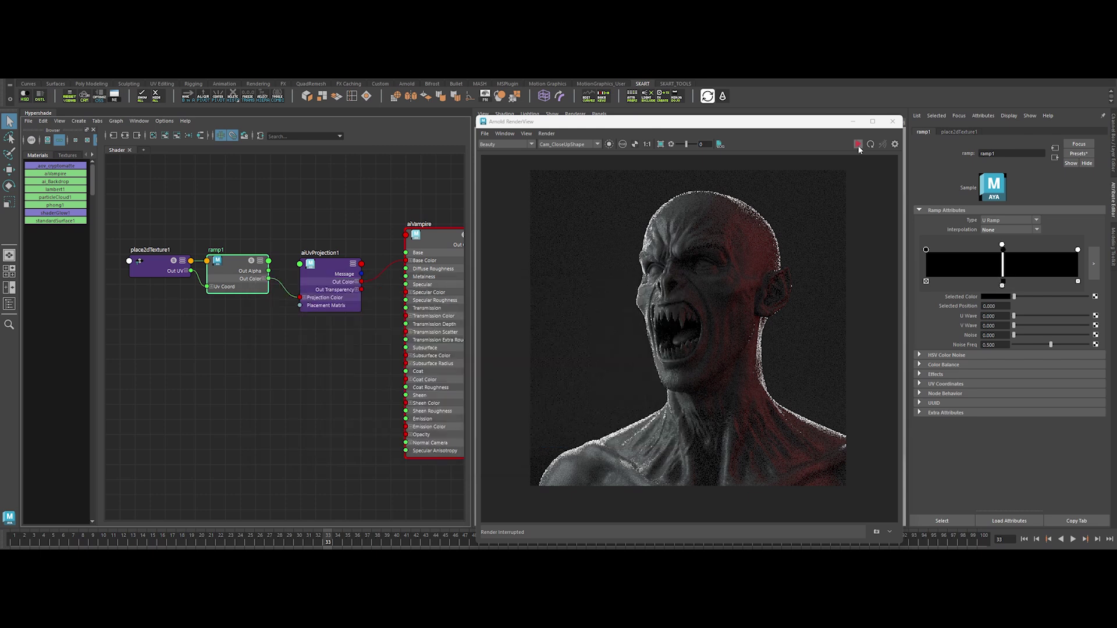
scroll(725, 299, "up", 2)
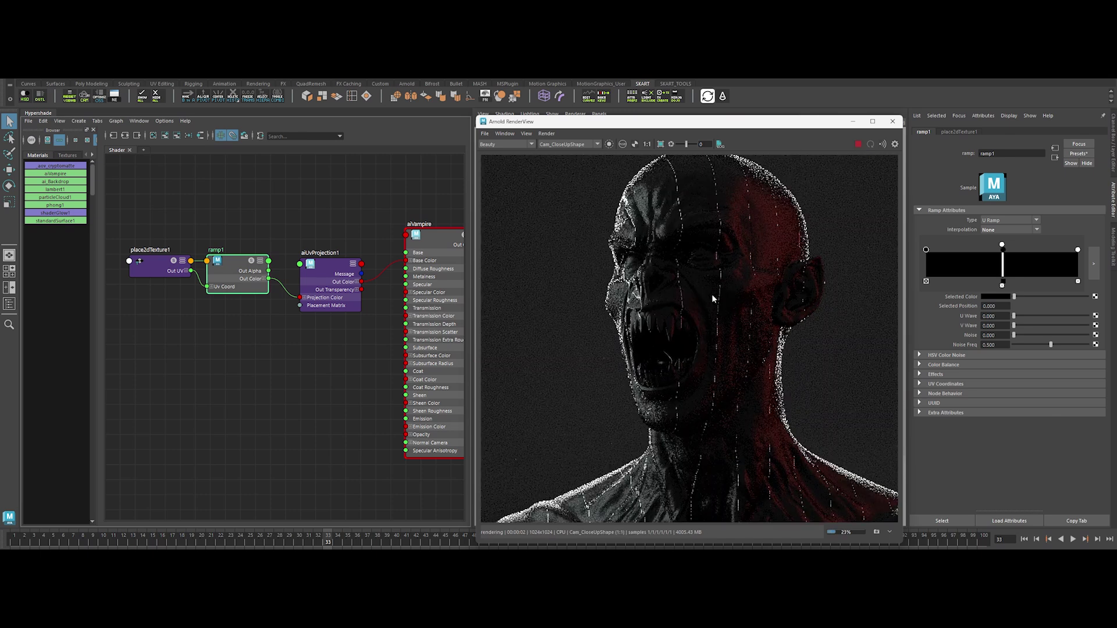
Render a region over the face and set place2dTexture1's Repeat UV to 0.1, adjusting its offset
left_click_drag(586, 262, 798, 354)
scroll(797, 367, "up", 2)
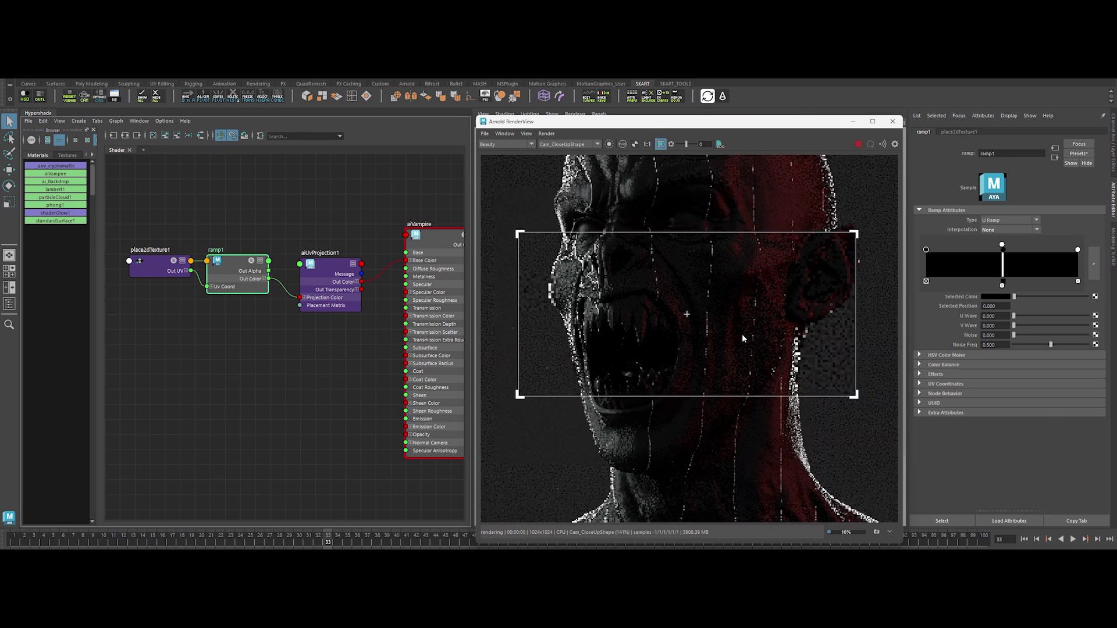
left_click(859, 144)
middle_click_drag(172, 352, 314, 369, "alt")
left_click(297, 281)
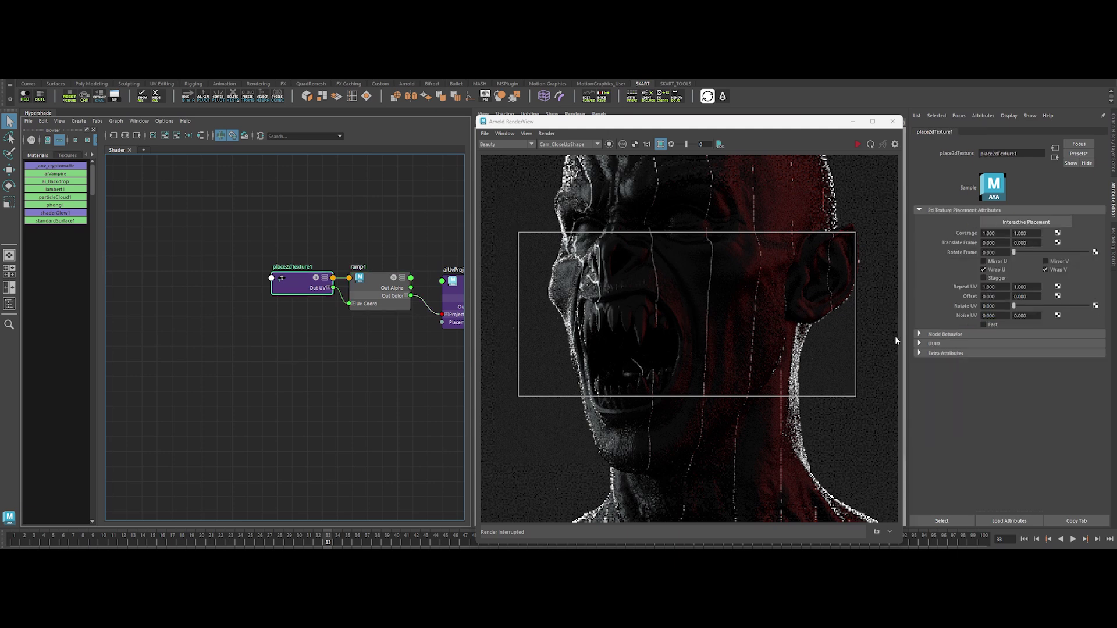
left_click(986, 286)
type("0.1")
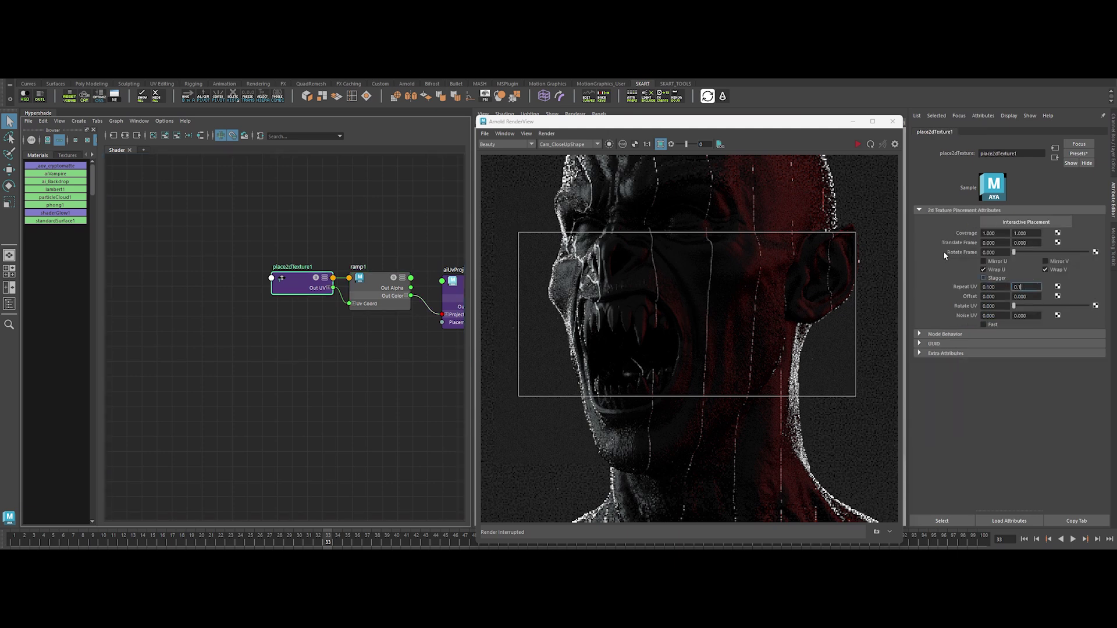
key("Return")
left_click(857, 144)
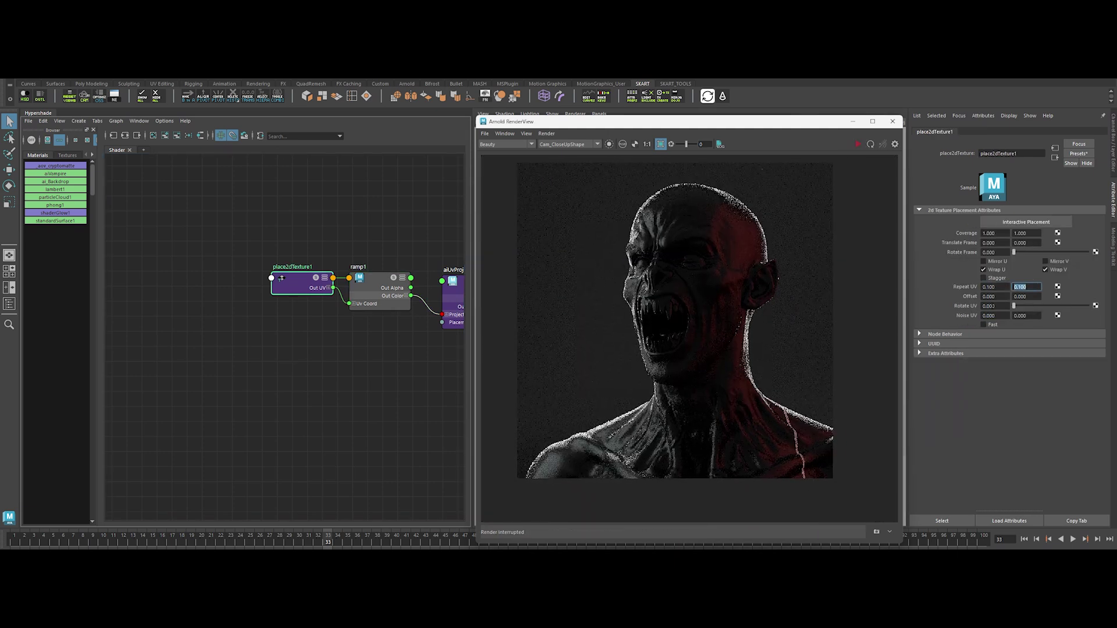
key("Return")
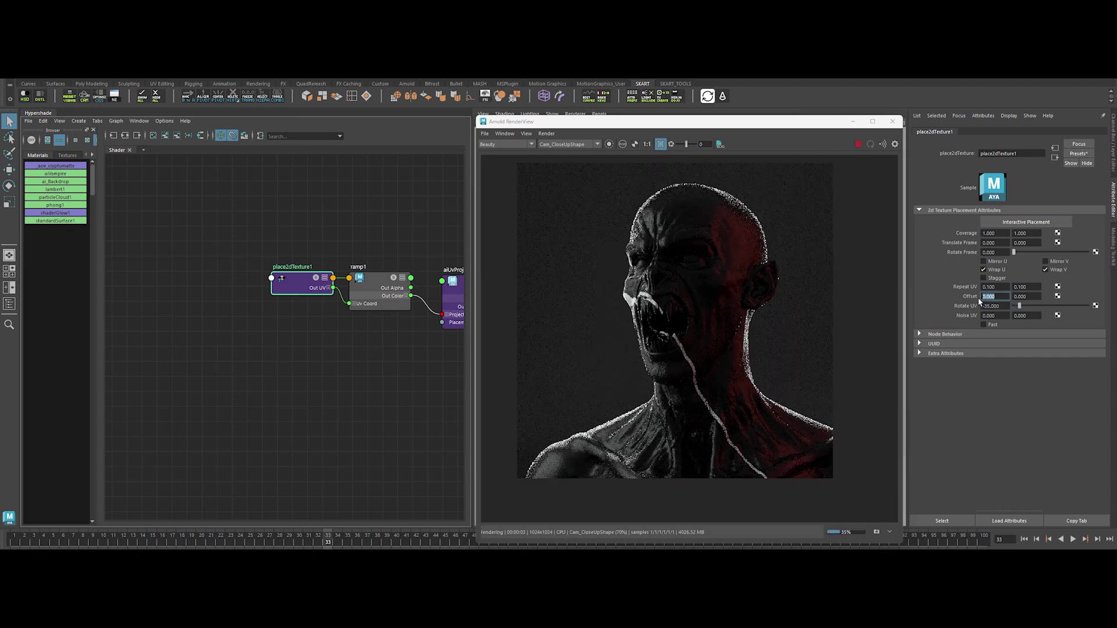
type("2")
key("Return")
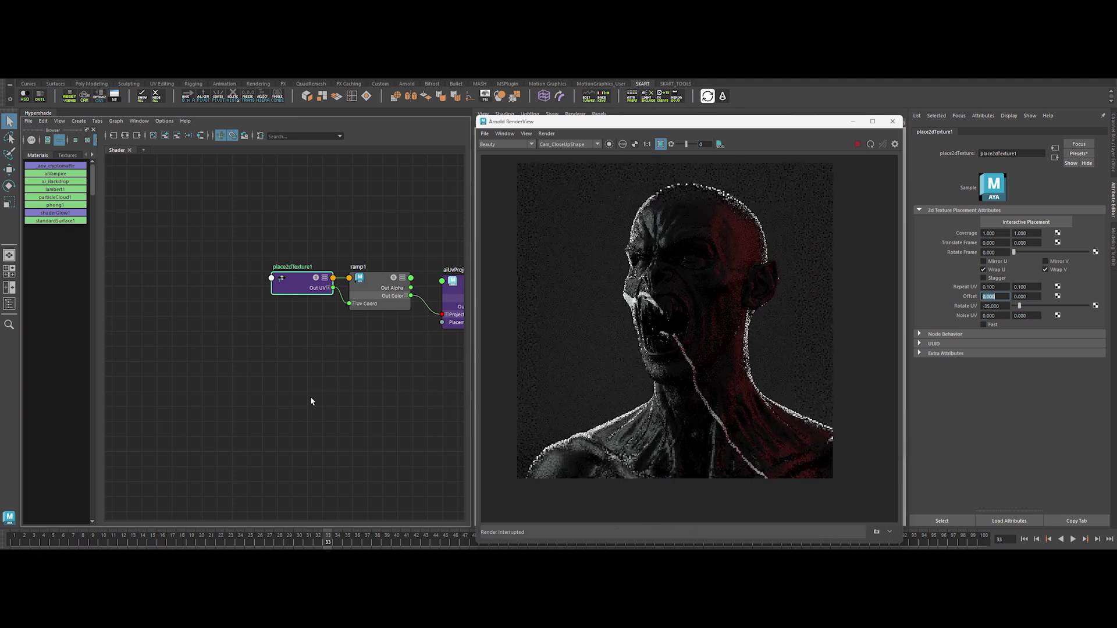
Create a float constant node and name it Rotation
left_click_drag(347, 367, 230, 358)
type("float")
key("Down")
key("Return")
double_click(246, 356)
type("Float")
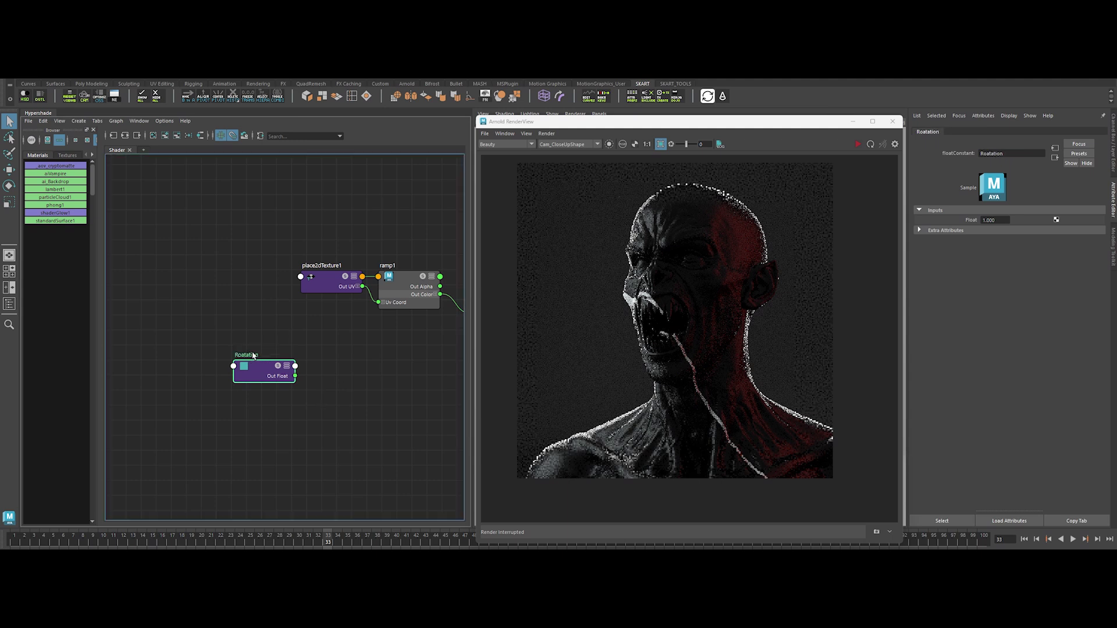
double_click(247, 356)
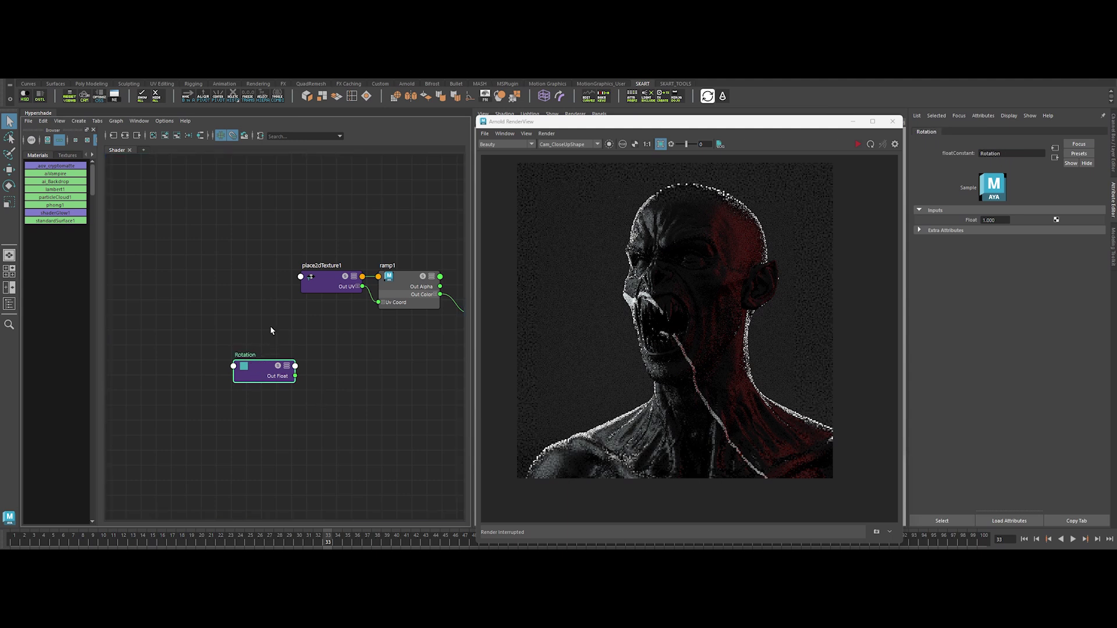
Connect Rotation's outFloat to place2dTexture1's rotateUV and set the rotation to 45
left_click(323, 281)
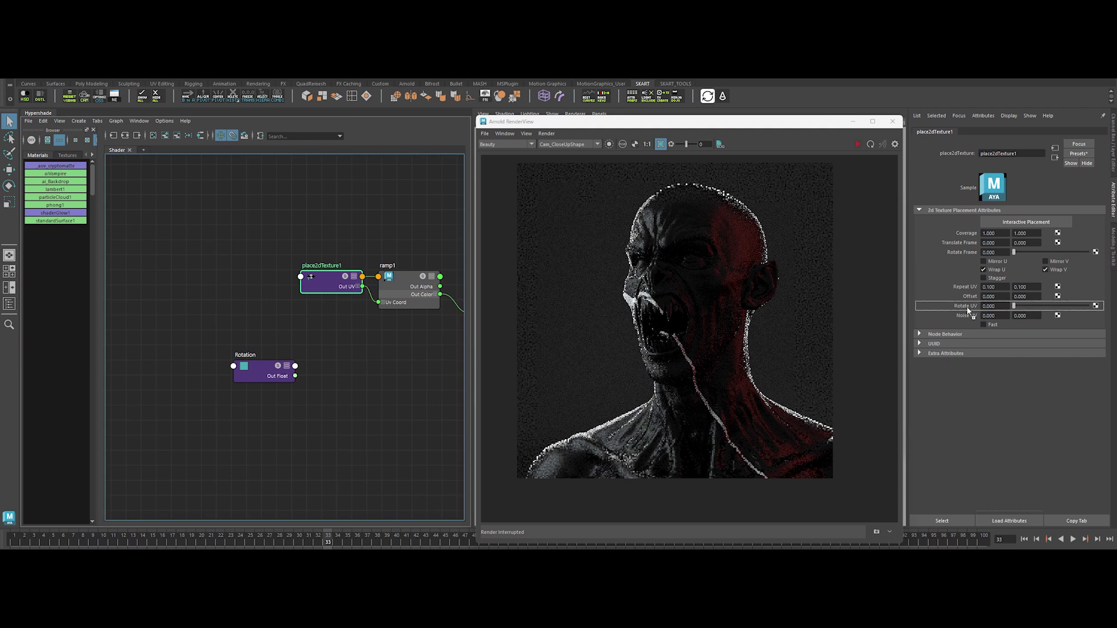
middle_click_drag(971, 313, 971, 312)
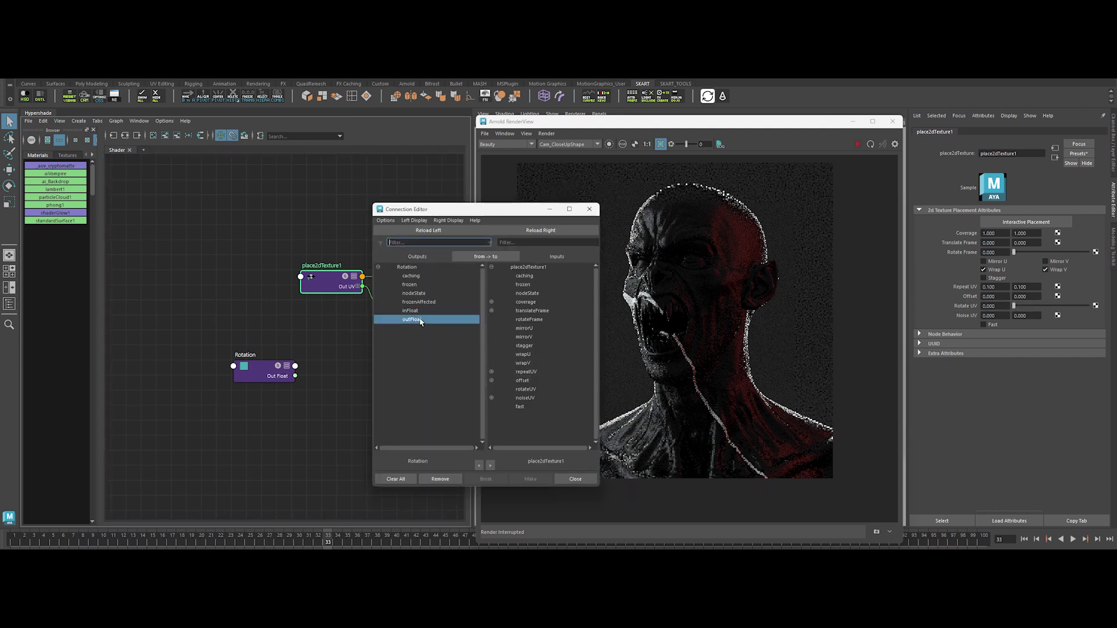
left_click(522, 390)
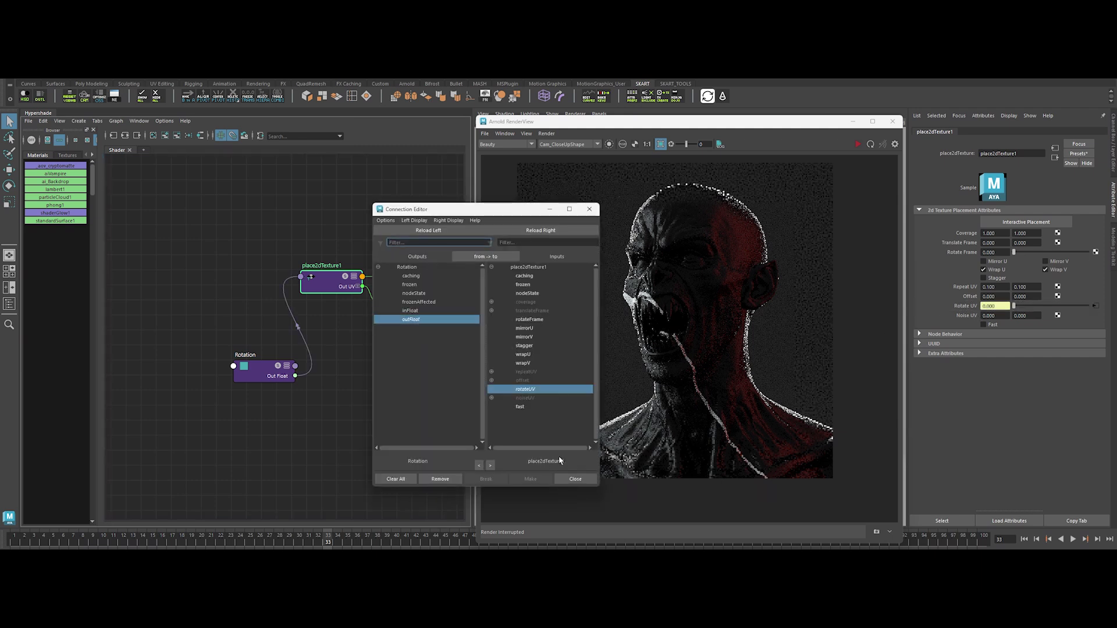
left_click(583, 483)
left_click_drag(275, 378, 242, 364)
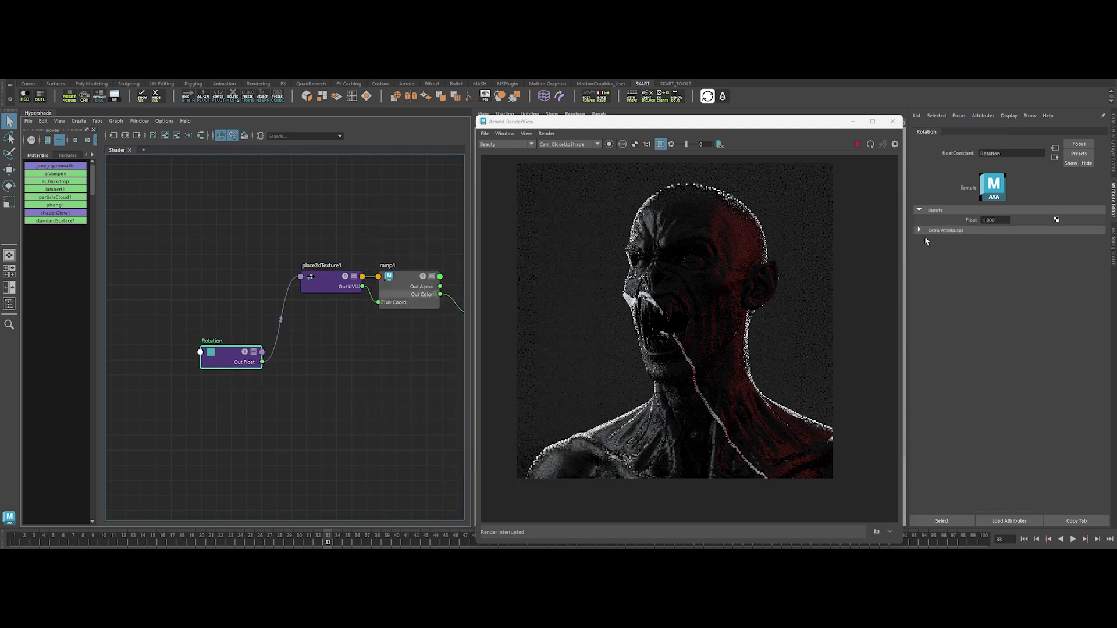
type("45")
key("Return")
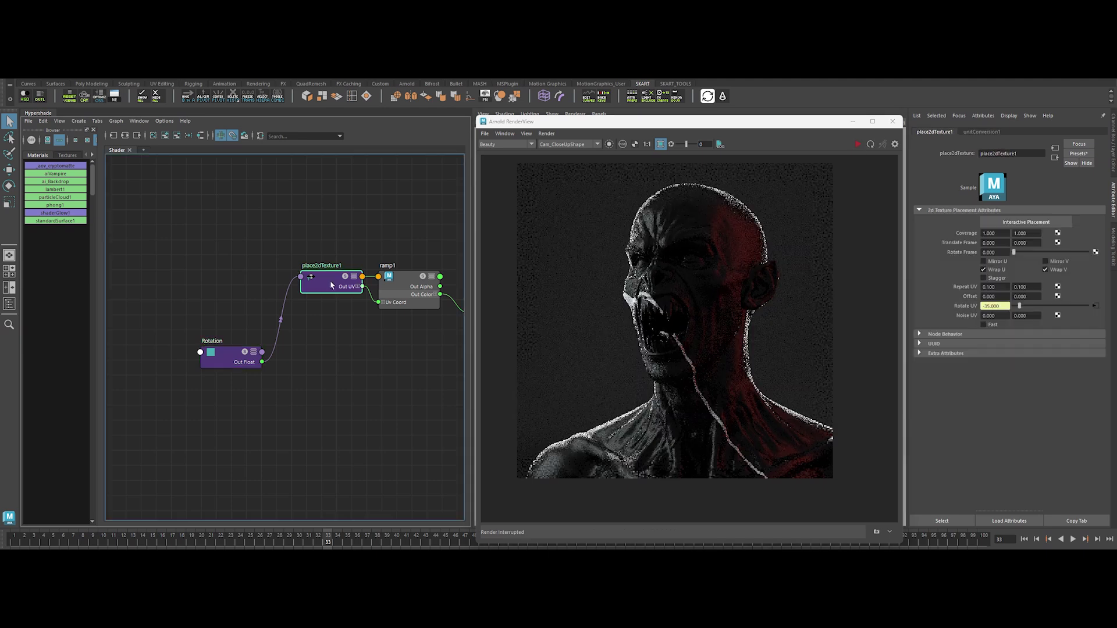
Create an Offset float constant, connect it to place2dTexture1's offset, and set its value
left_click_drag(305, 302, 187, 295)
type("floatConstant")
key("Return")
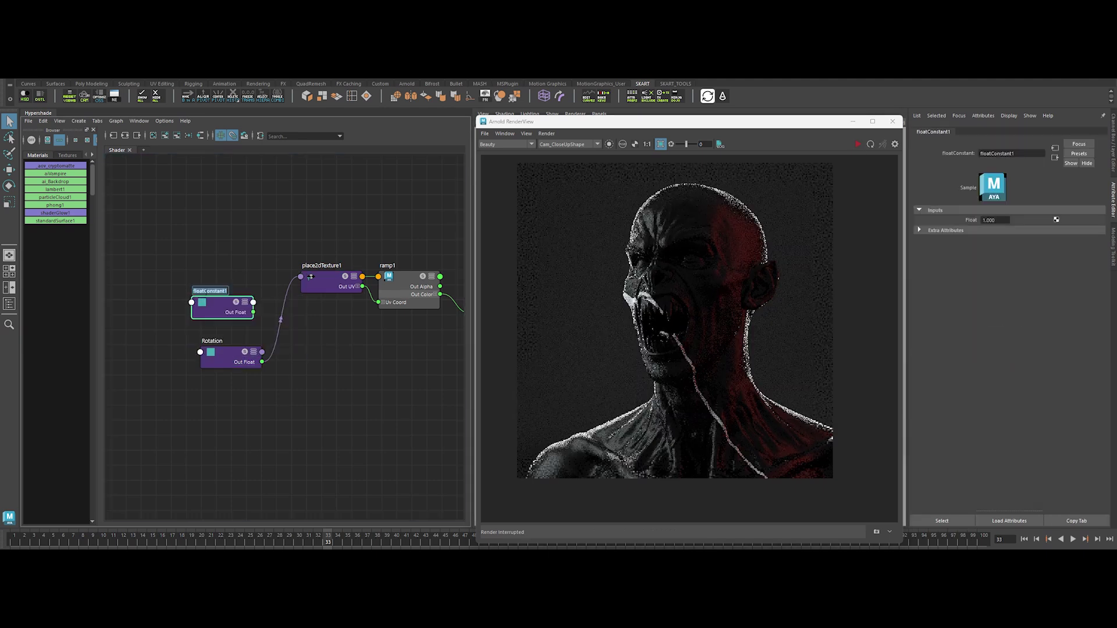
left_click(322, 289)
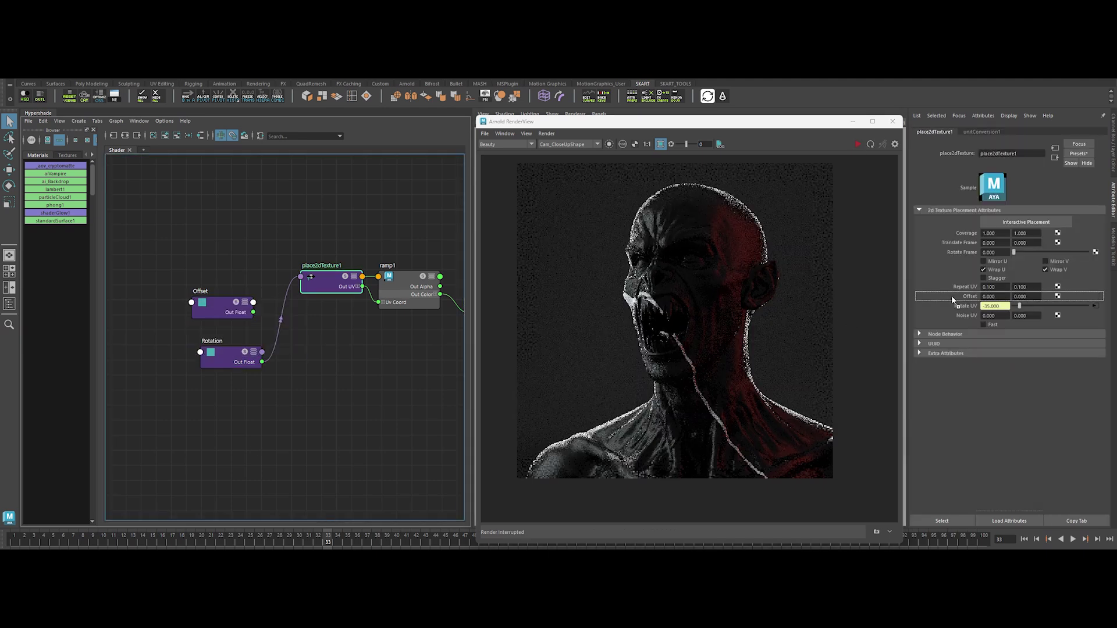
middle_click_drag(954, 300, 955, 301)
left_click(424, 320)
left_click(525, 390)
left_click(578, 481)
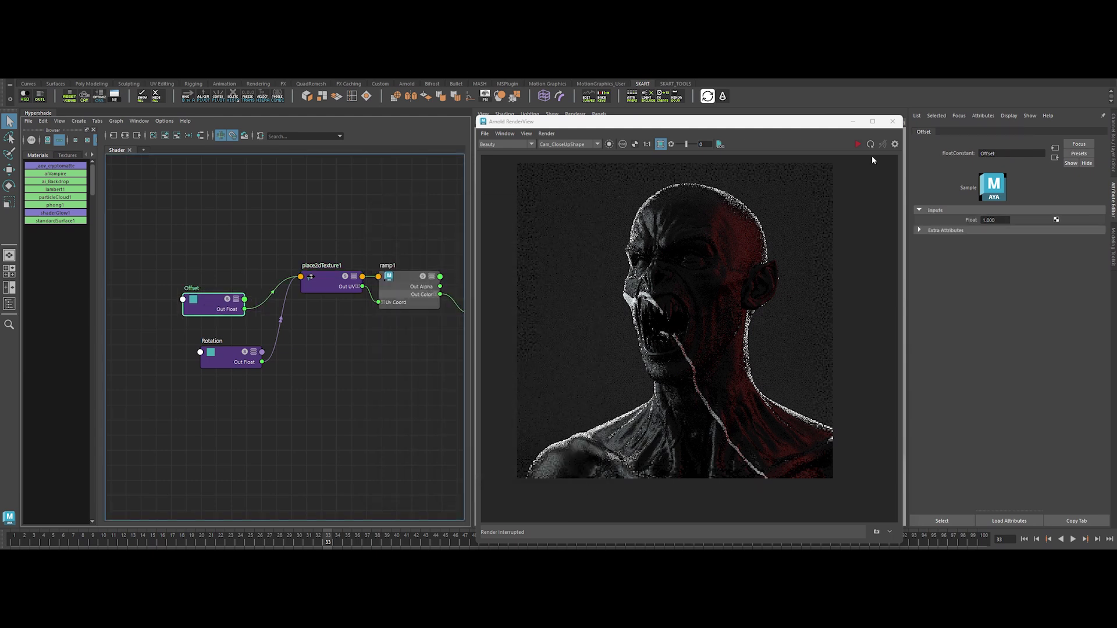
left_click(991, 220)
type("3")
key("Return")
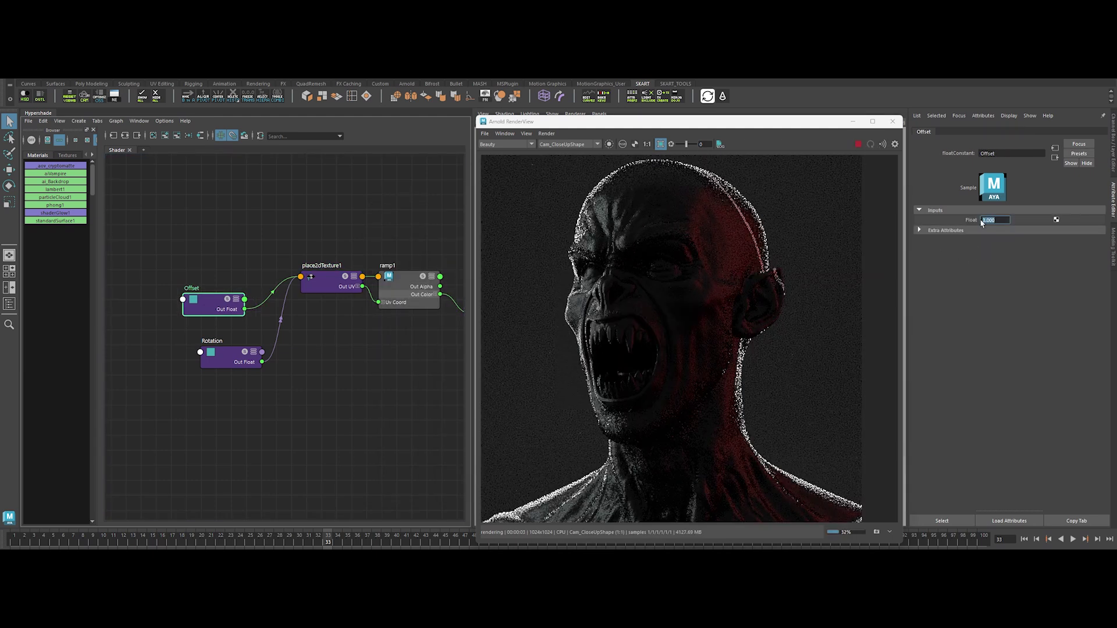
type("14")
key("Return")
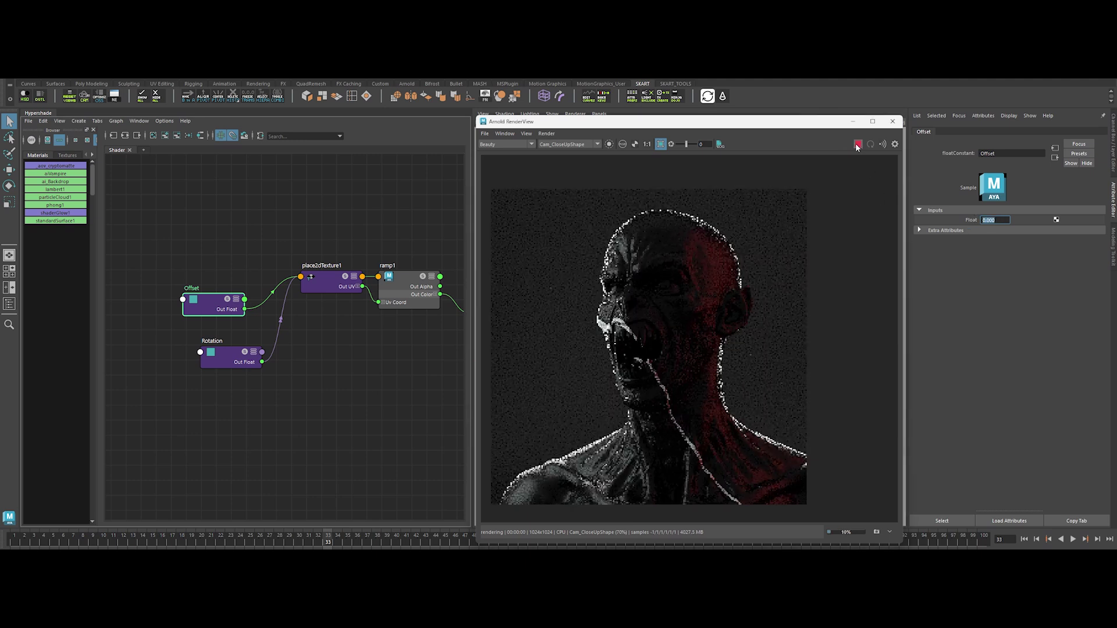
Open the Graph Editor and set a key on the Offset value at frame 1
left_click(600, 97)
left_click_drag(399, 349, 249, 179)
right_click(985, 221)
left_click(987, 236)
left_click(860, 149)
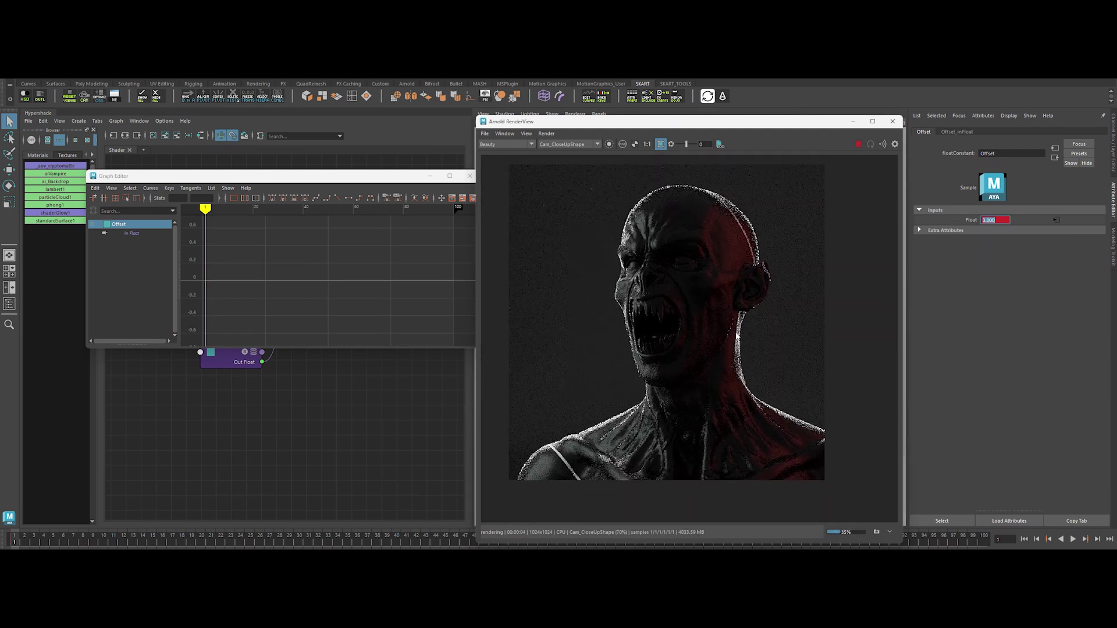
Select place2dTexture1 and the Offset node, then render a region at the top of the skull
left_click_drag(364, 181, 358, 364)
left_click(309, 278)
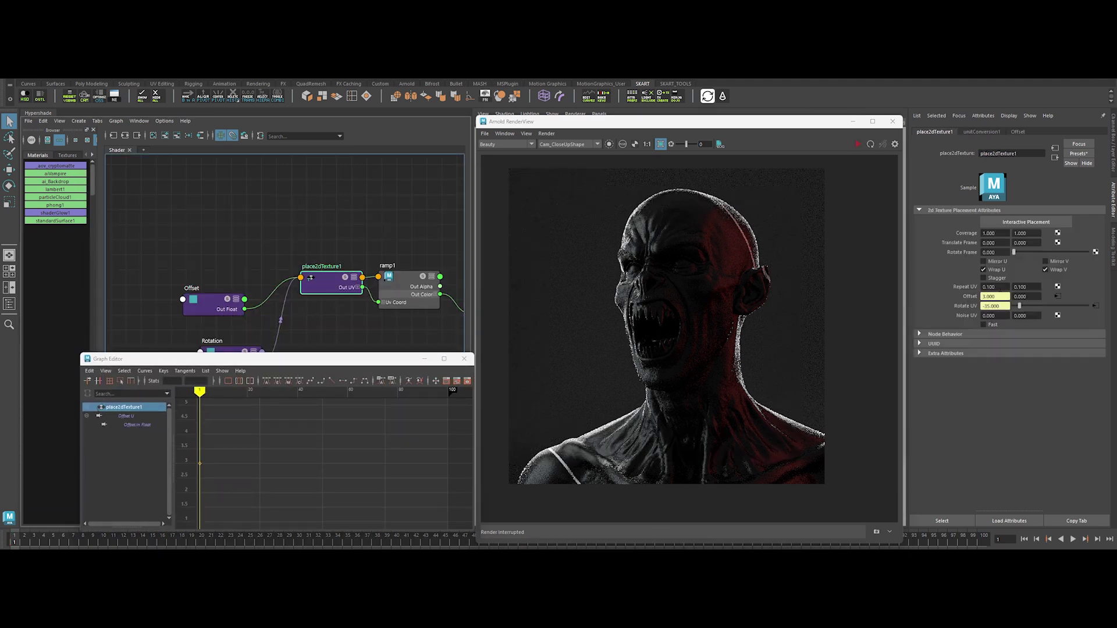
type("0.070")
left_click(858, 146)
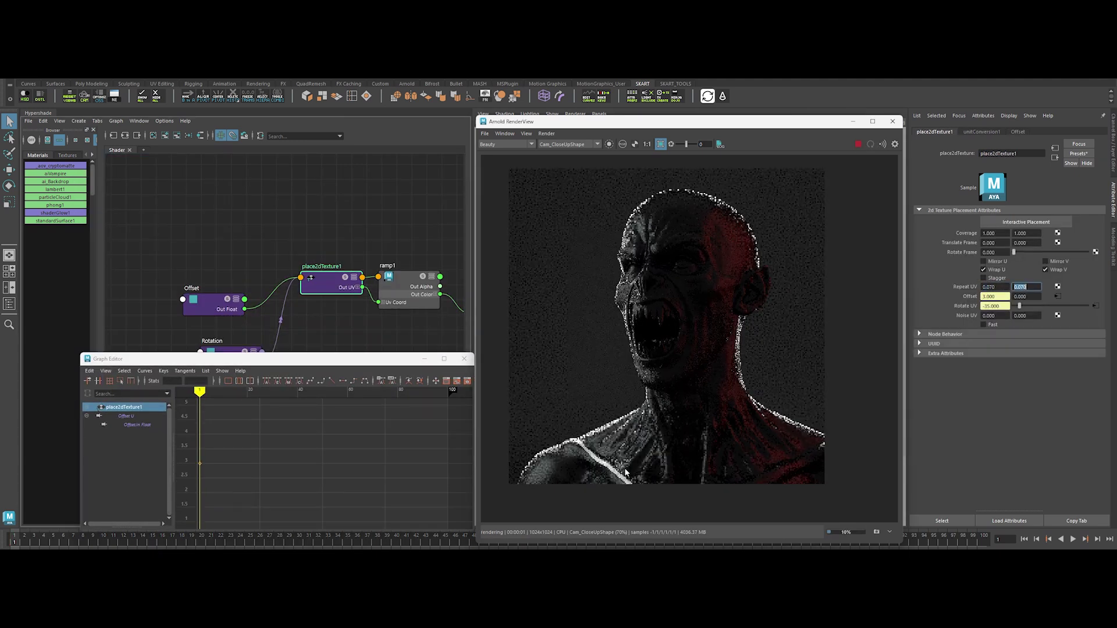
left_click_drag(262, 359, 339, 84)
left_click(213, 301)
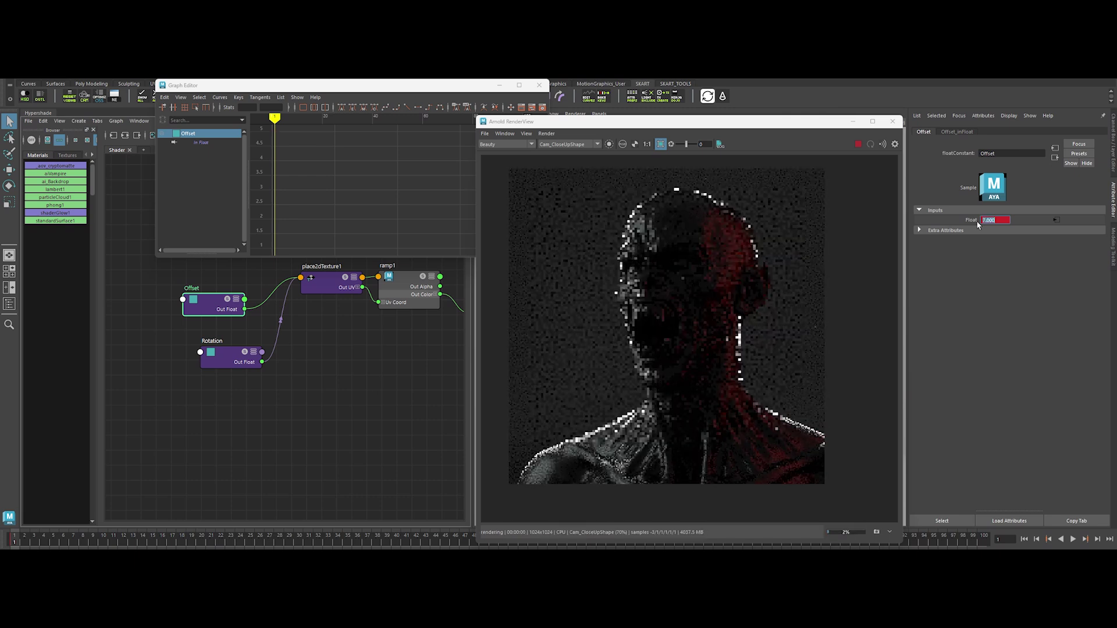
scroll(783, 234, "up", 2)
scroll(683, 241, "up", 2)
left_click_drag(668, 197, 751, 248)
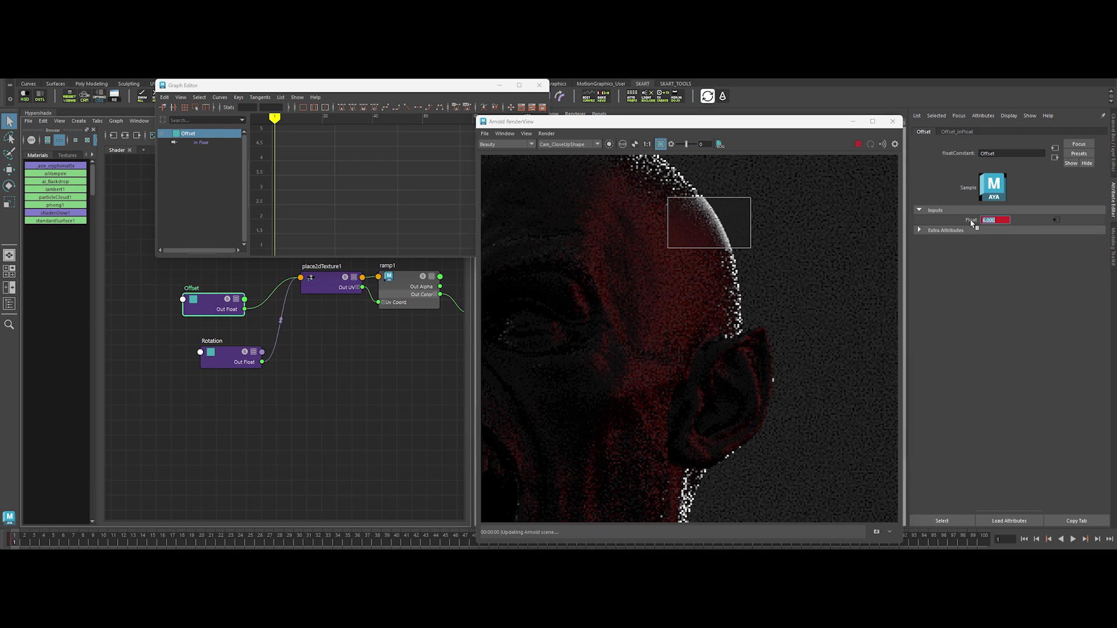
At frame 100, move the render region to the shoulder, scrub playback, and reshape the Offset curve's tangents
left_click(979, 539)
left_click_drag(486, 360, 614, 411)
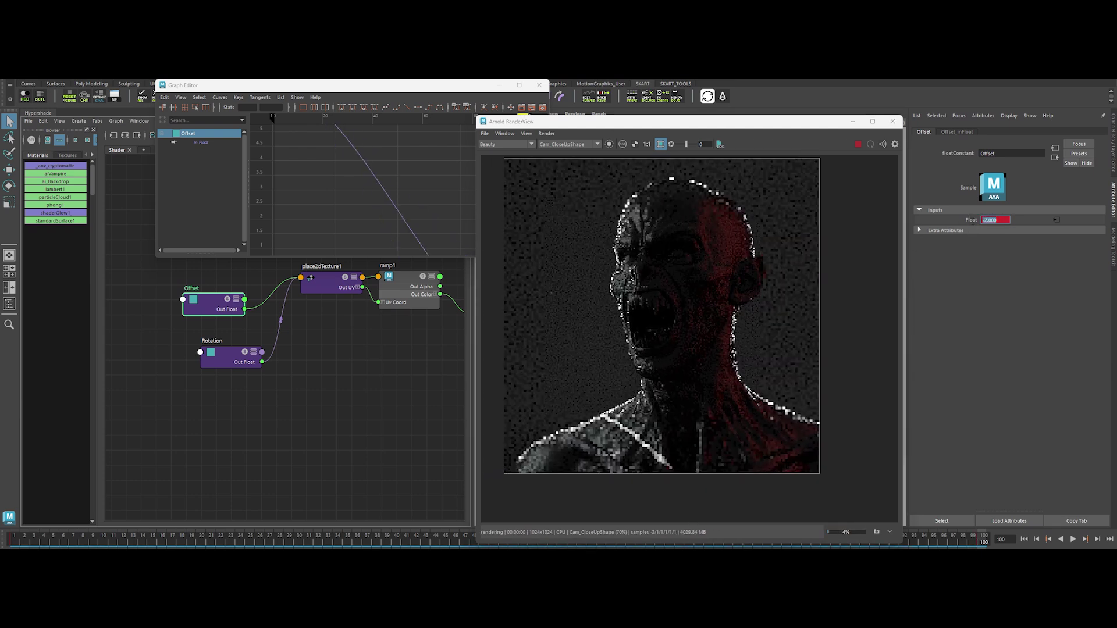
left_click_drag(24, 540, 465, 543)
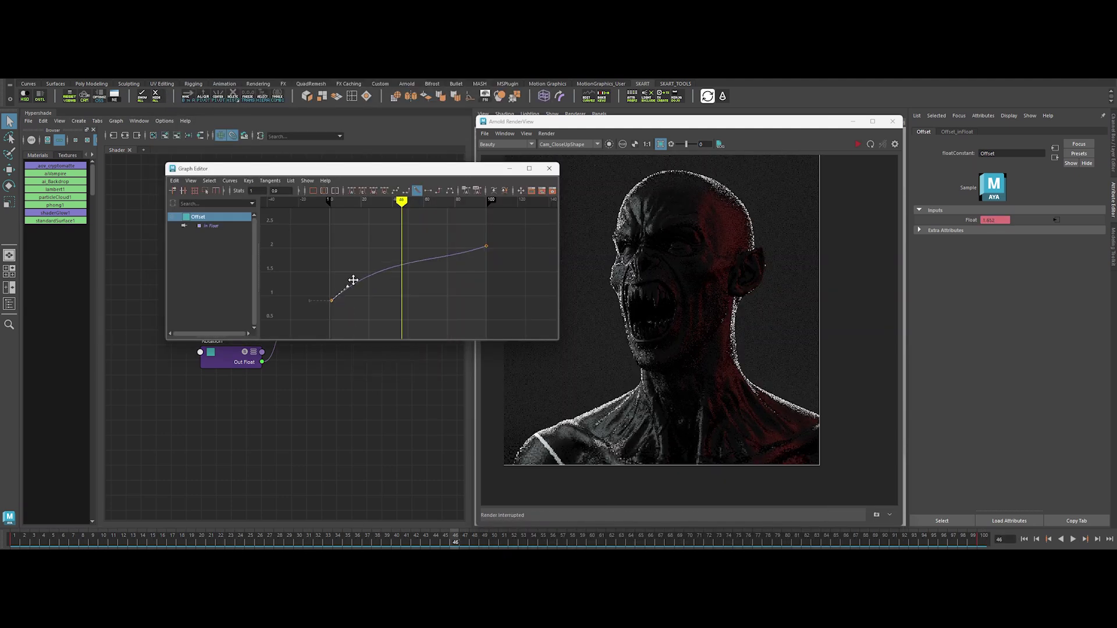
right_click(460, 244)
left_click(502, 287)
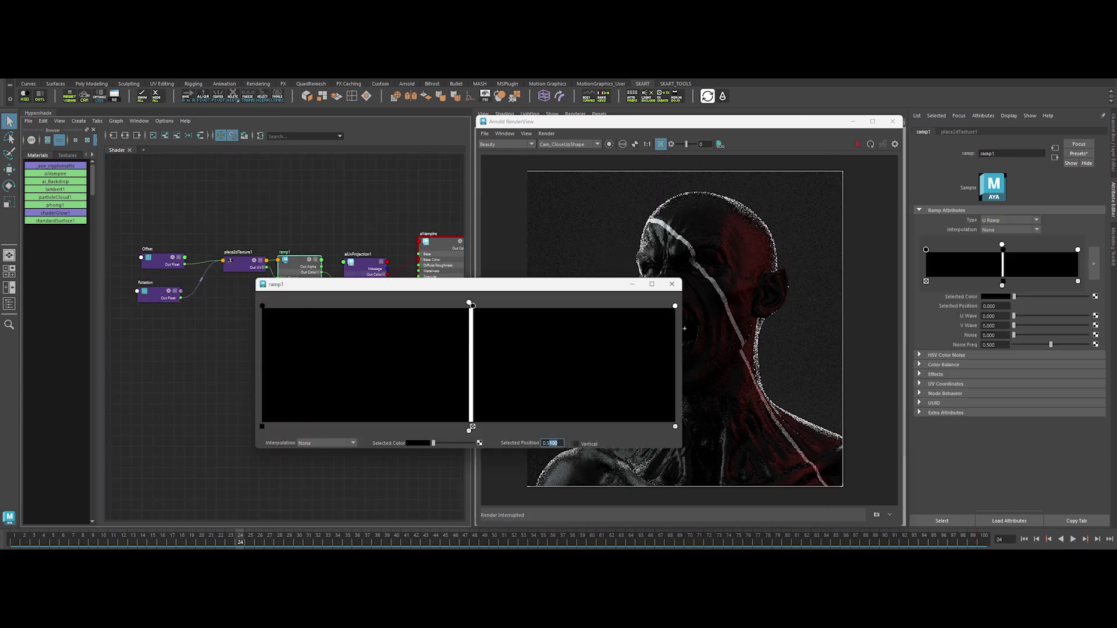
Create a second ramp texture with its own placement node
middle_click_drag(341, 356, 329, 391, "alt")
middle_click_drag(332, 343, 331, 346, "alt")
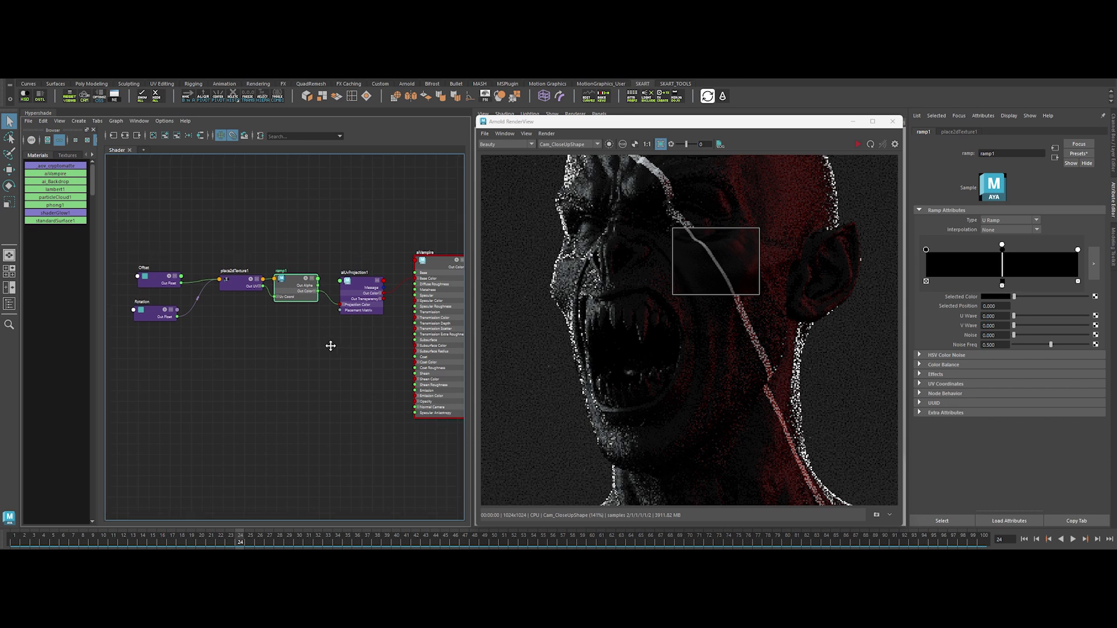
left_click(213, 392)
key("Tab")
type("ramp")
key("Return")
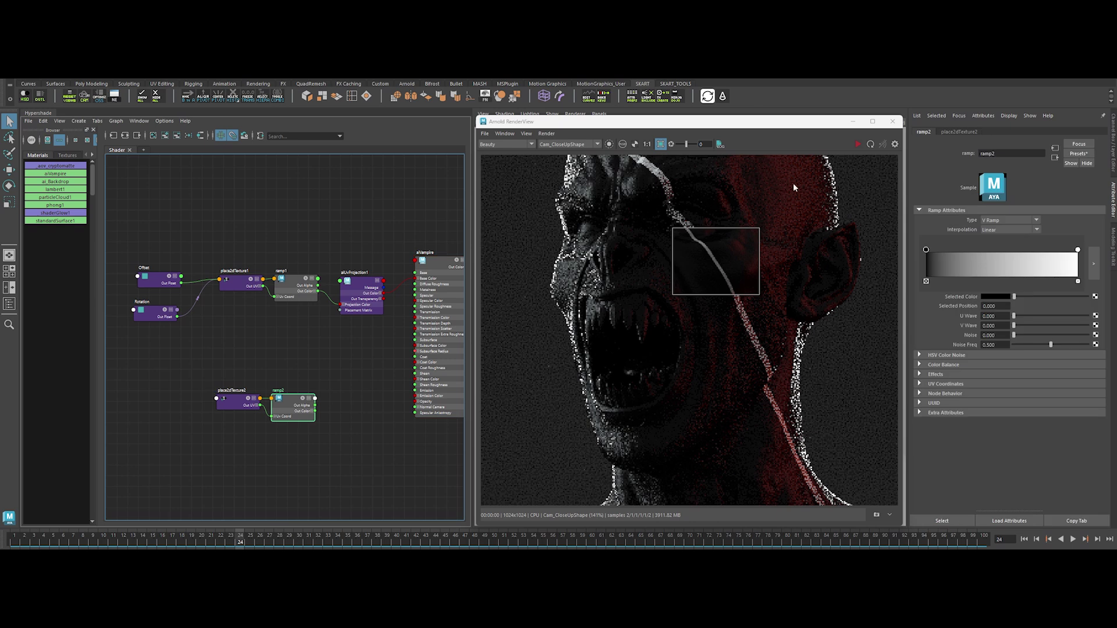
Create aiUvProjection2, wire ramp2's colour into it, and set ramp2's interpolation to None
left_click(367, 398)
key("Tab")
type("aiUv")
key("Return")
scroll(407, 440, "up", 2)
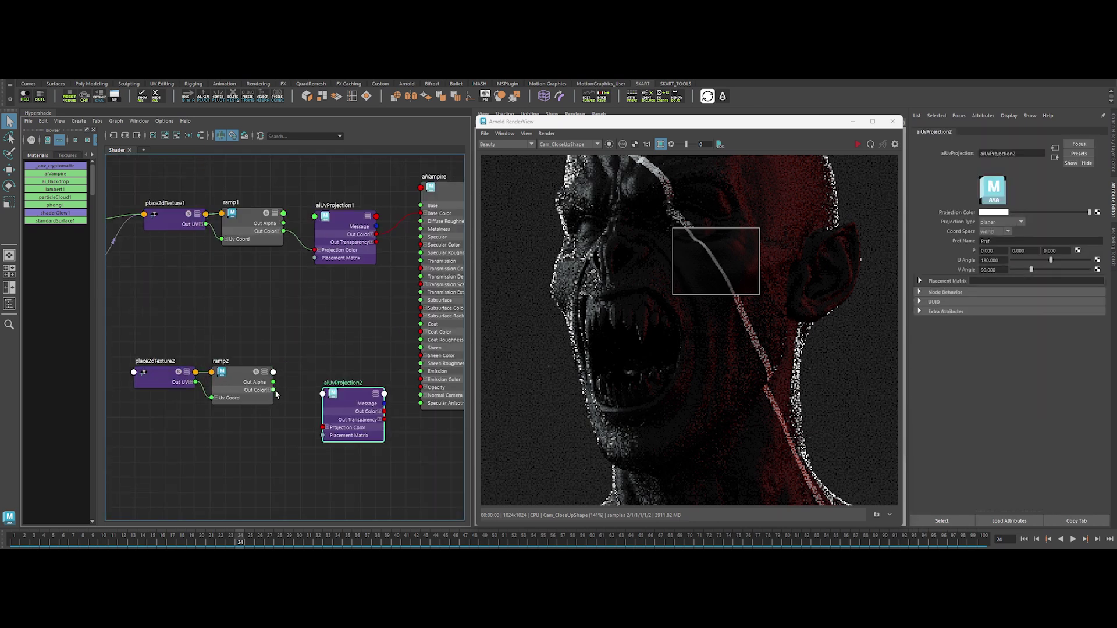
left_click_drag(274, 389, 324, 427)
left_click(345, 228)
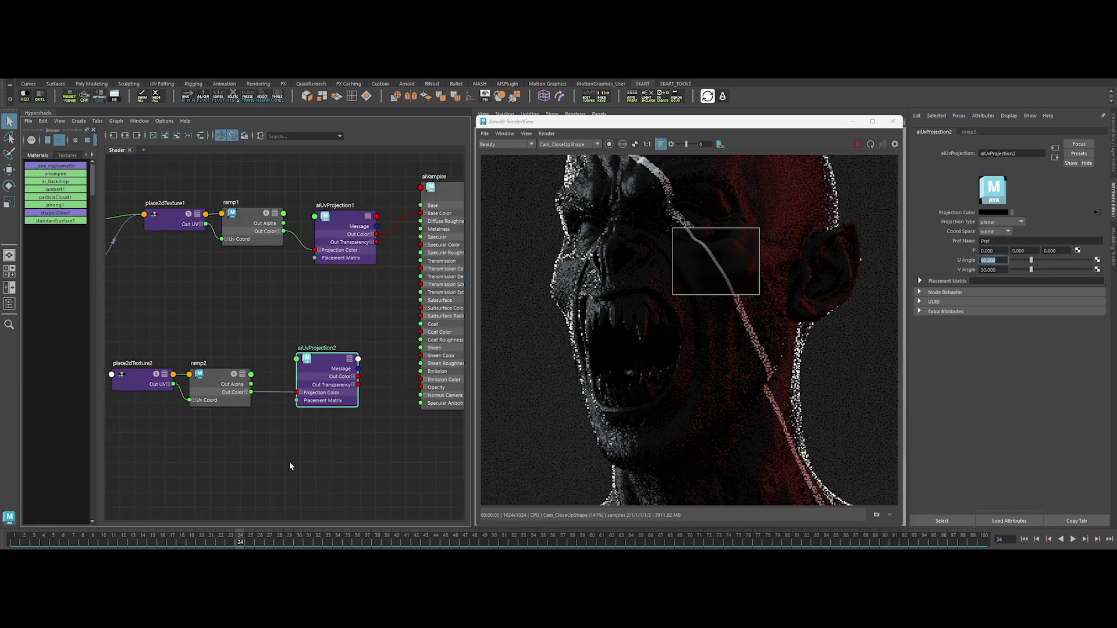
left_click(1010, 229)
left_click(1094, 263)
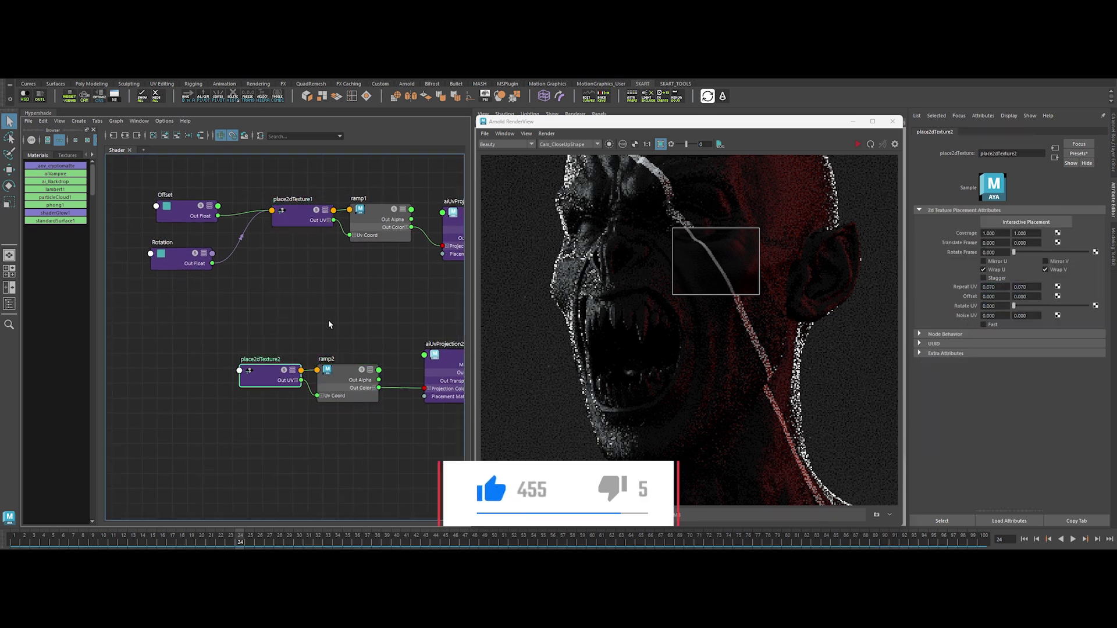
Commit place2dTexture2's repeat value and connect Rotation's outFloat to its rotateUV
key("Return")
left_click_drag(213, 253, 248, 372)
left_click(411, 320)
left_click(527, 390)
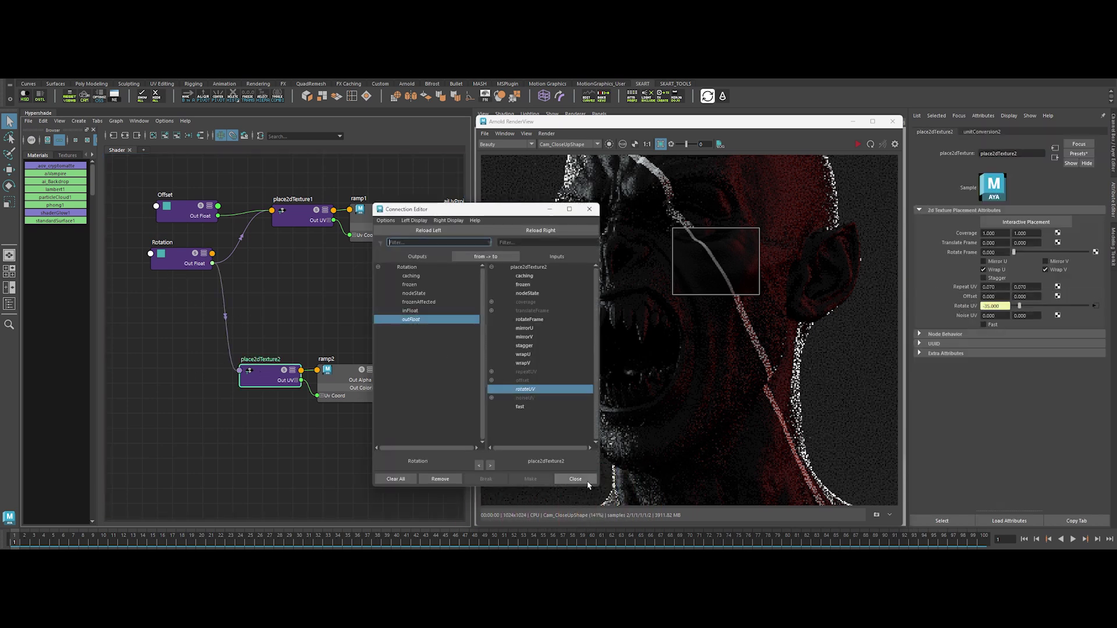
left_click(576, 479)
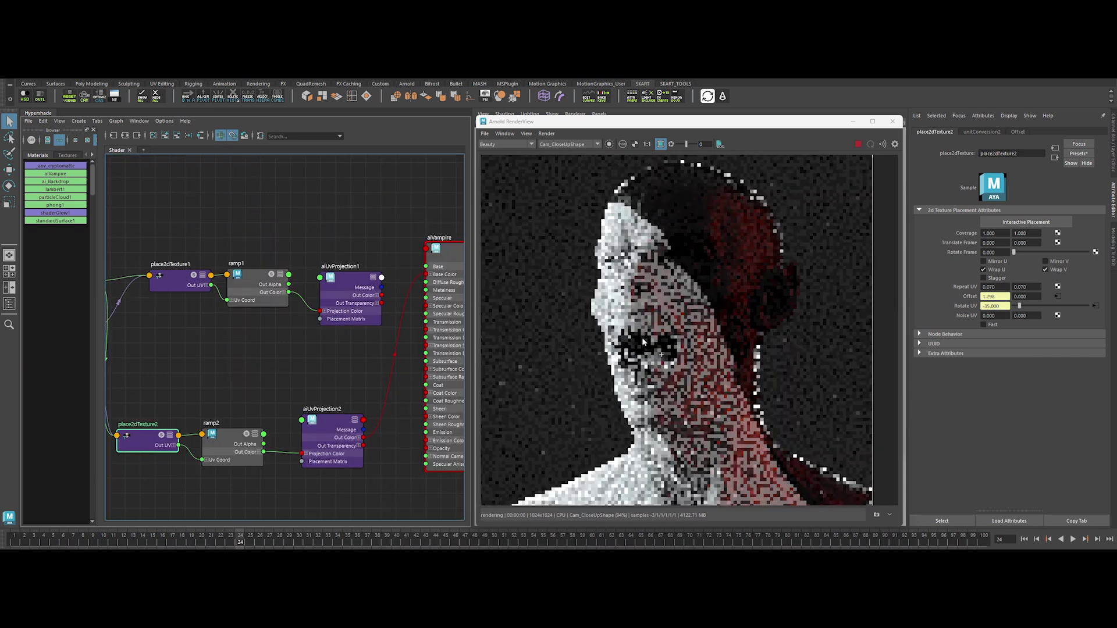
left_click(854, 149)
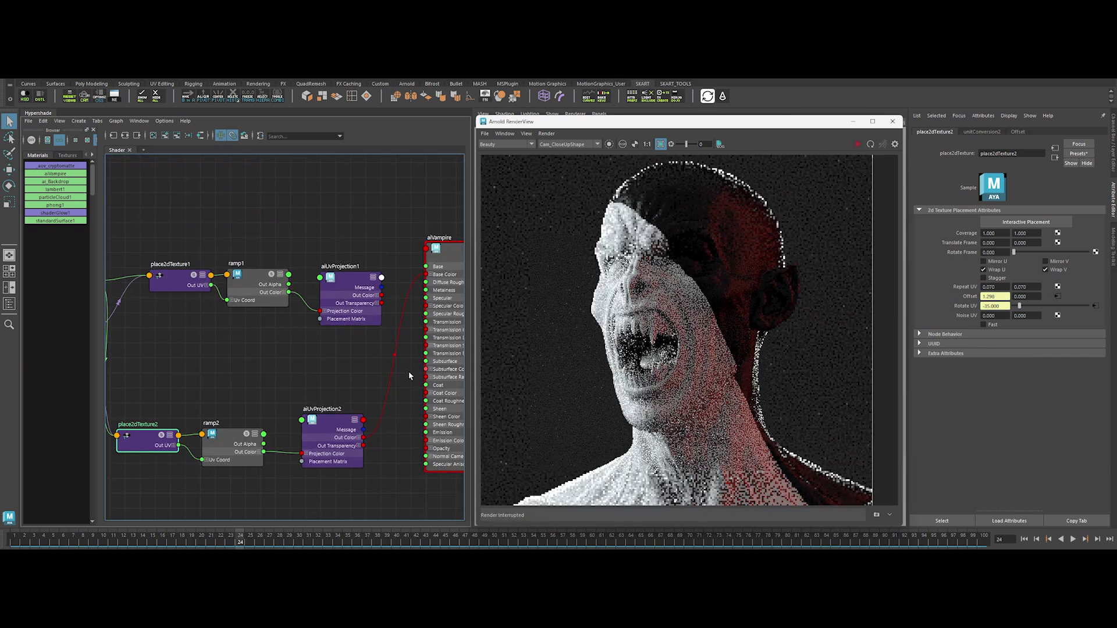
Delete the stray connection from aiUvProjection2 into aiVampire
middle_click_drag(375, 374, 357, 433, "alt")
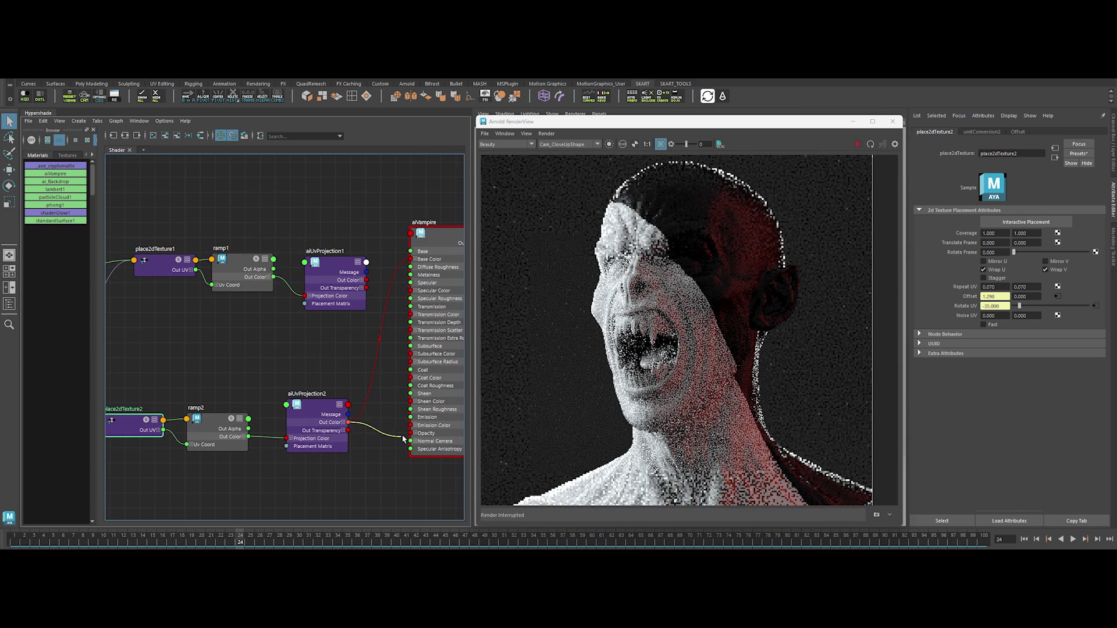
left_click_drag(405, 439, 400, 428)
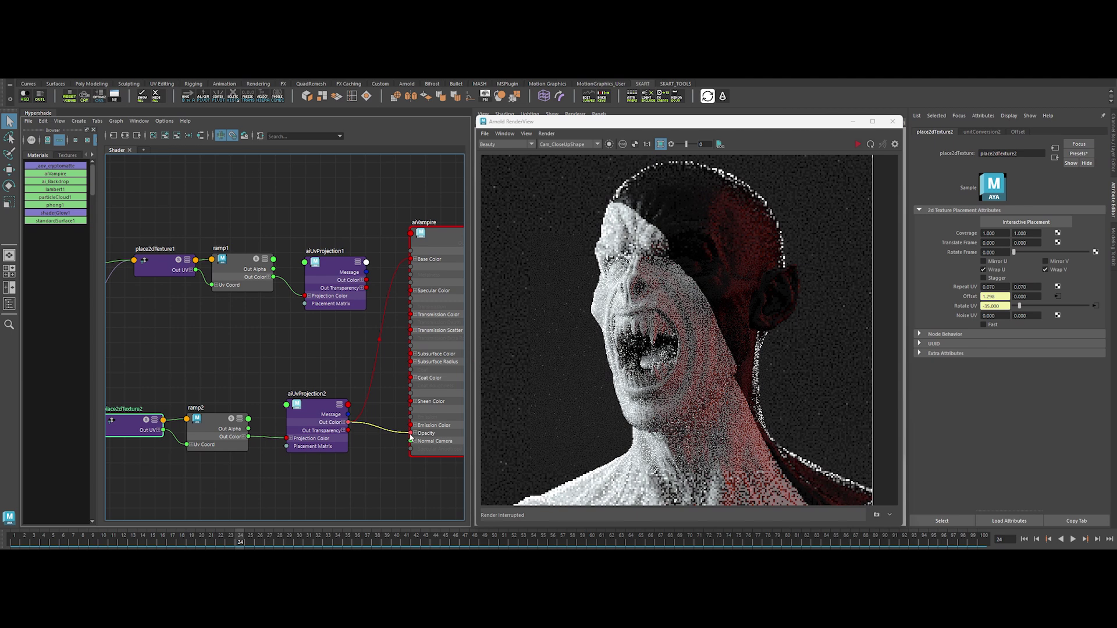
left_click(374, 370)
key("Delete")
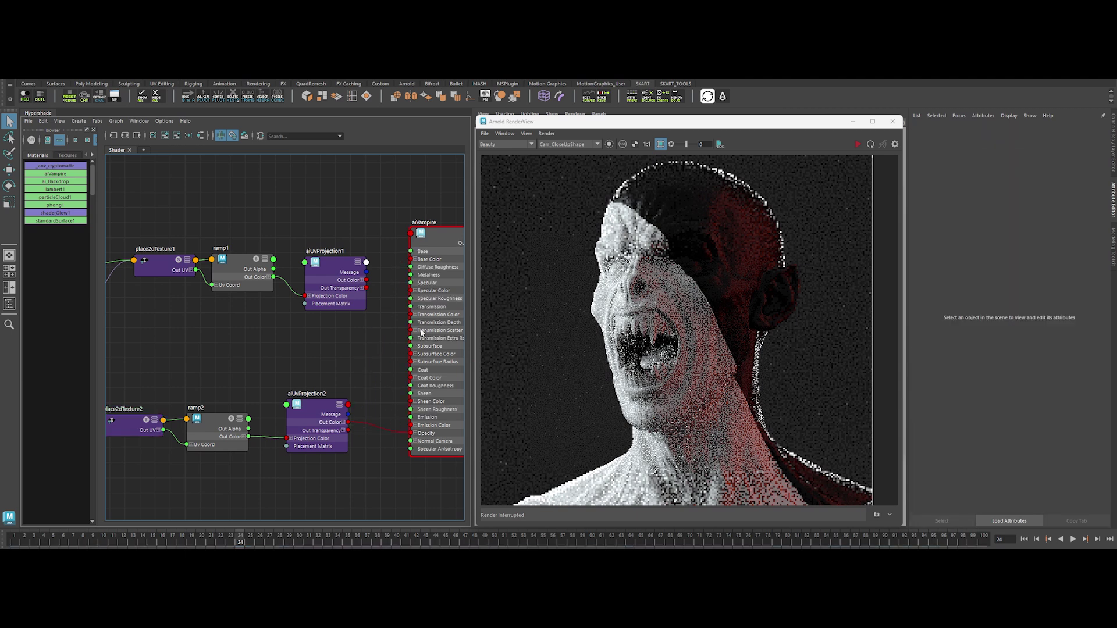
Create an aiMixShader1 node and delete its extra shading group
left_click(858, 145)
key("f")
key("Tab")
type("aiMix")
key("Return")
left_click(415, 374)
key("Delete")
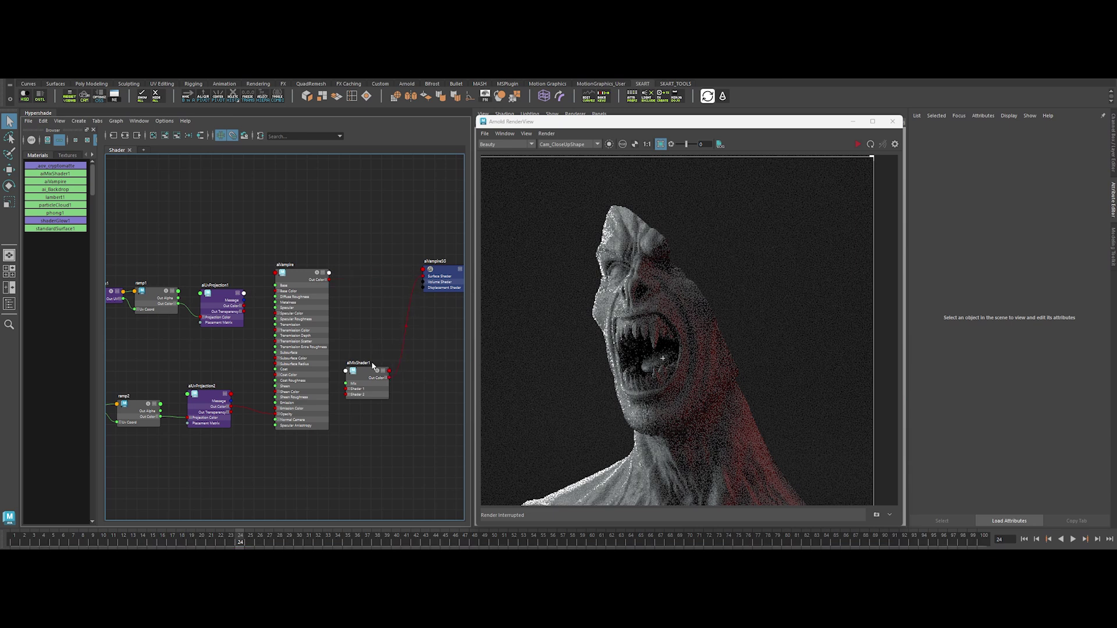
Arrange the graph and plug aiVampire's Out Color into aiMixShader1's Shader 1
left_click_drag(374, 372, 361, 262)
middle_click_drag(231, 275, 362, 288, "alt")
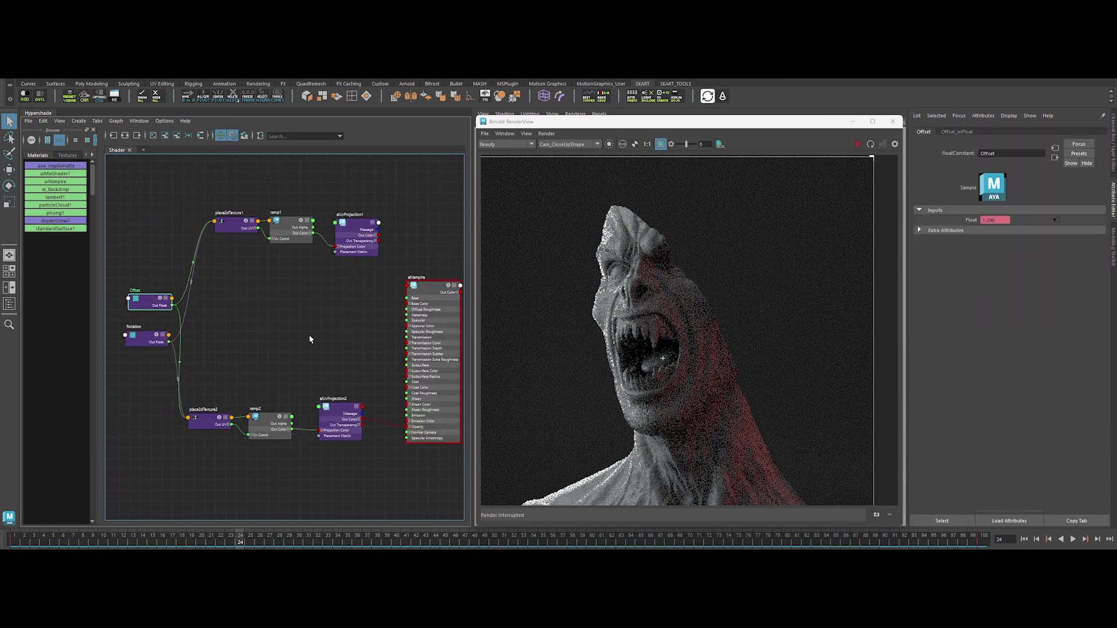
scroll(287, 344, "up", 3)
middle_click_drag(150, 305, 352, 333, "alt")
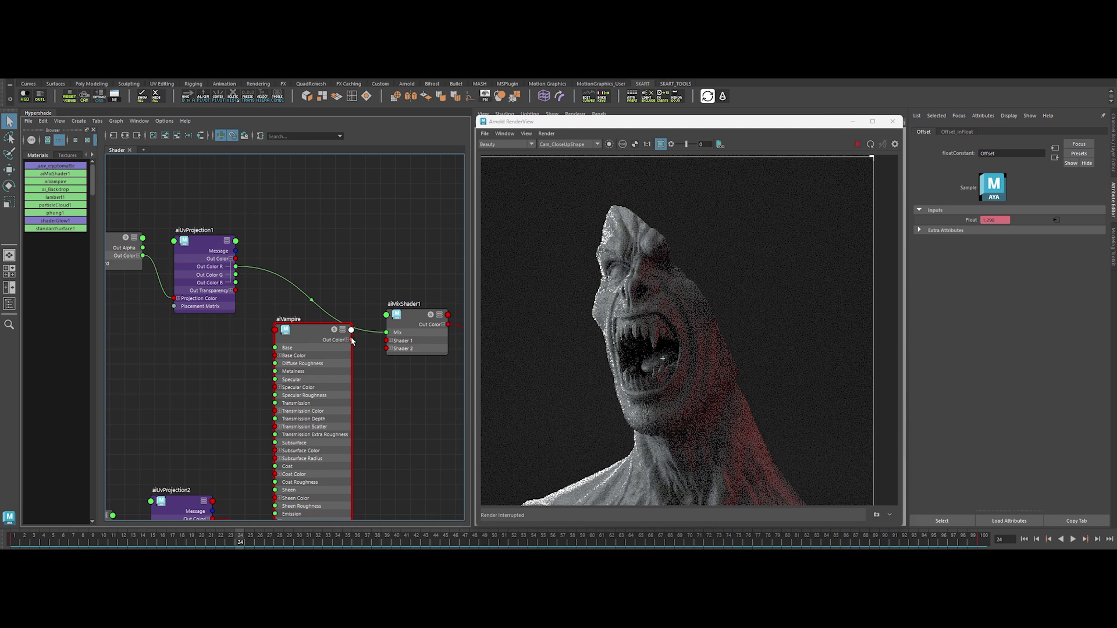
left_click_drag(386, 348, 388, 349)
middle_click_drag(290, 311, 157, 205, "alt")
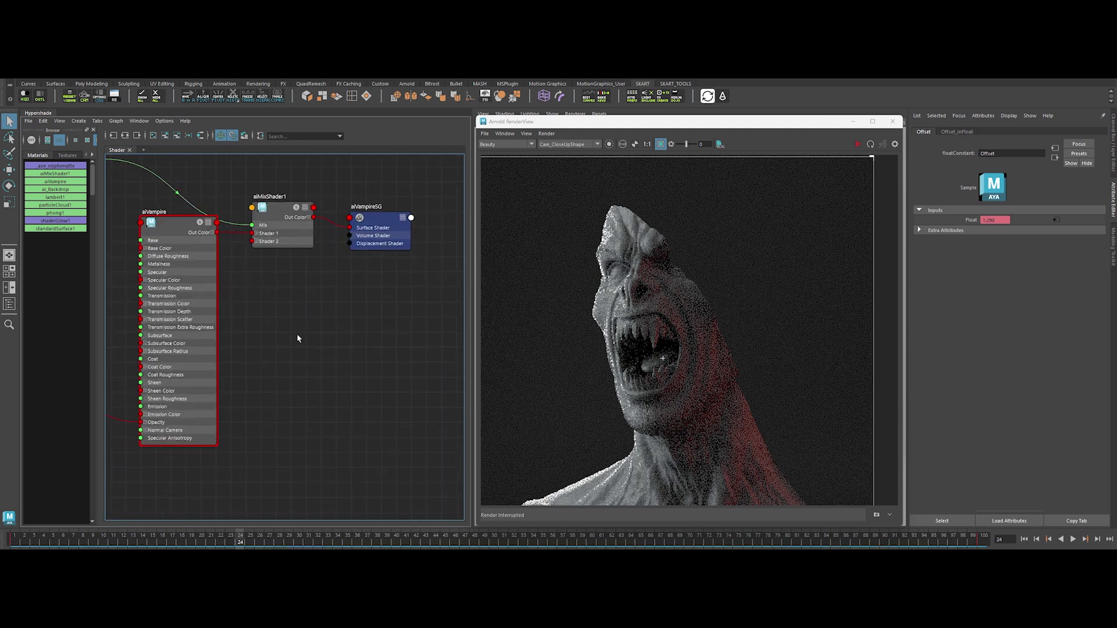
Create aiStandardSurface2, delete its extra shading group, and connect it to aiMixShader1 Shader 2
left_click(304, 351)
key("Tab")
type("aistan")
key("Down")
key("Down")
key("Return")
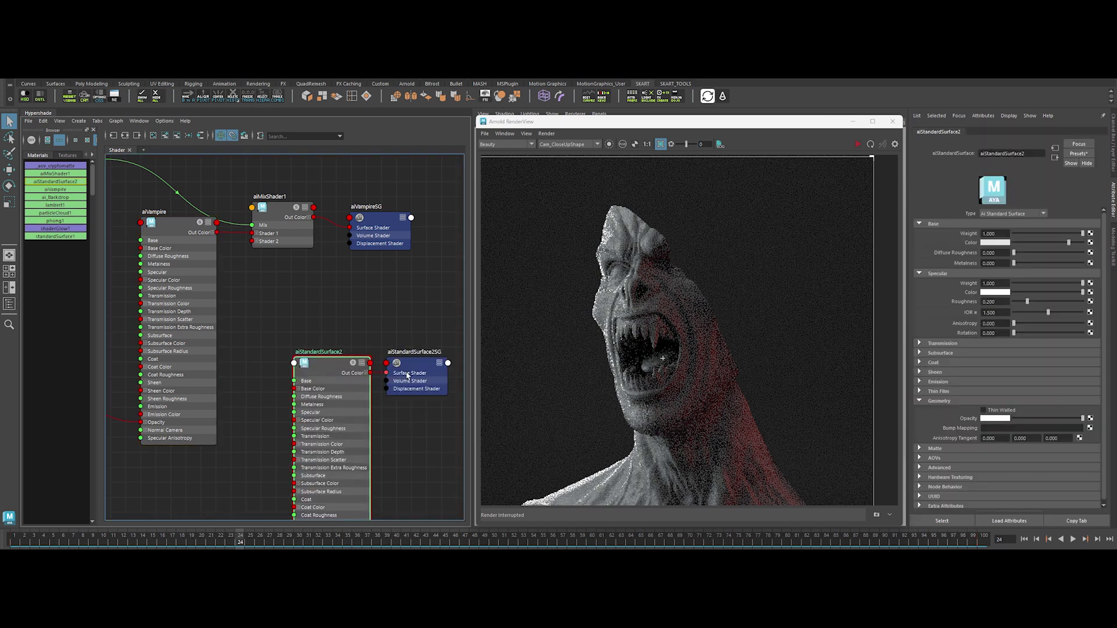
left_click(408, 377)
key("Delete")
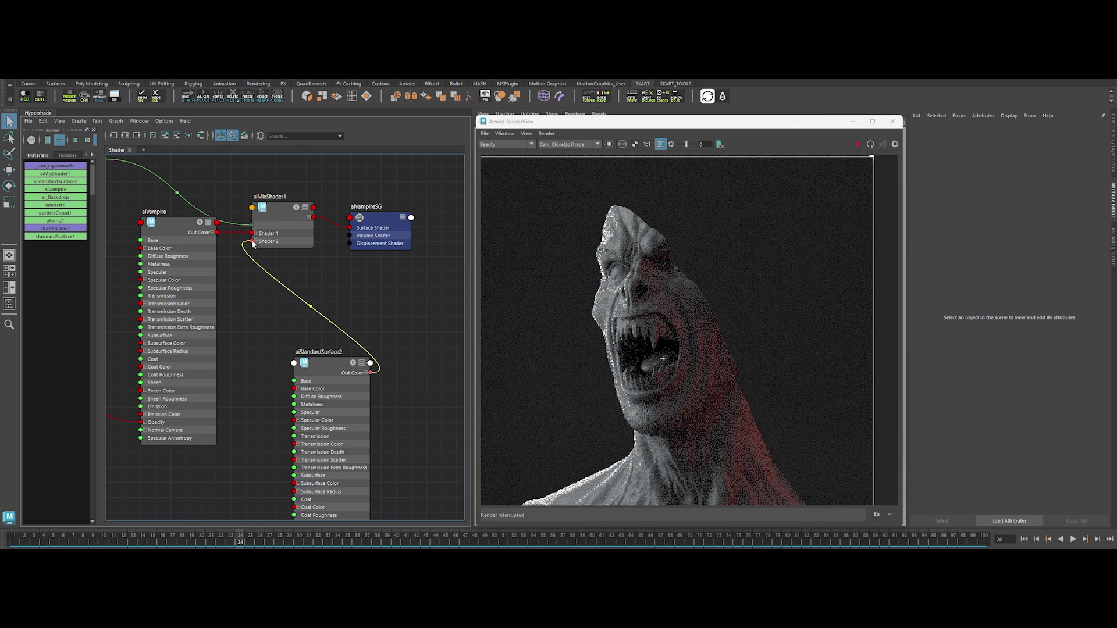
left_click(255, 243)
left_click_drag(336, 377, 317, 374)
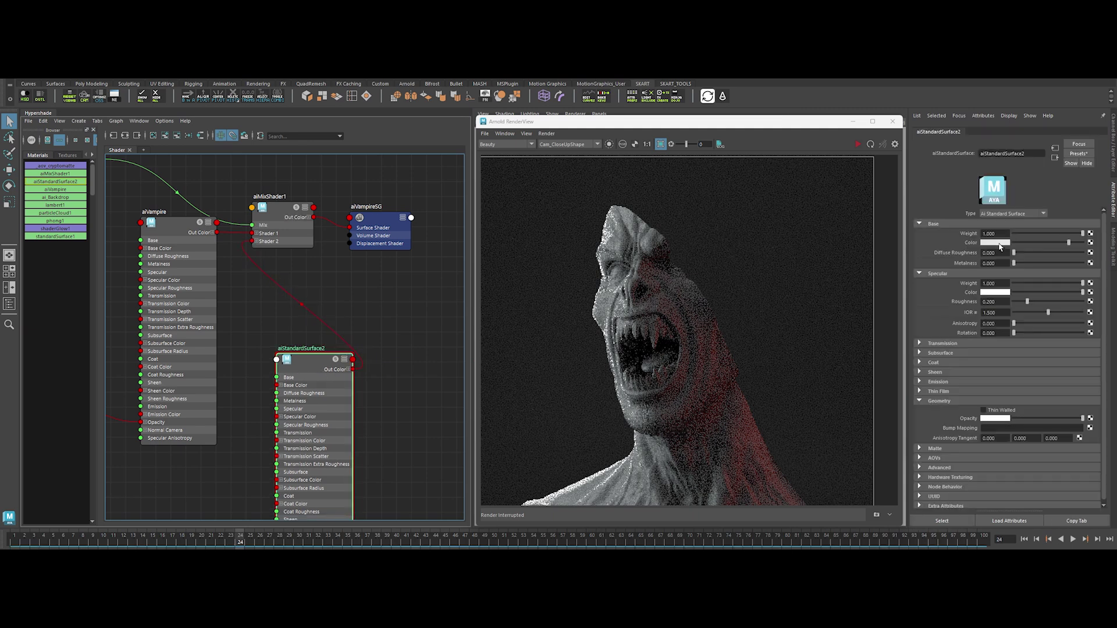
Make aiStandardSurface2's base colour green and rearrange the mix shader nodes
left_click(1001, 243)
left_click(1038, 238)
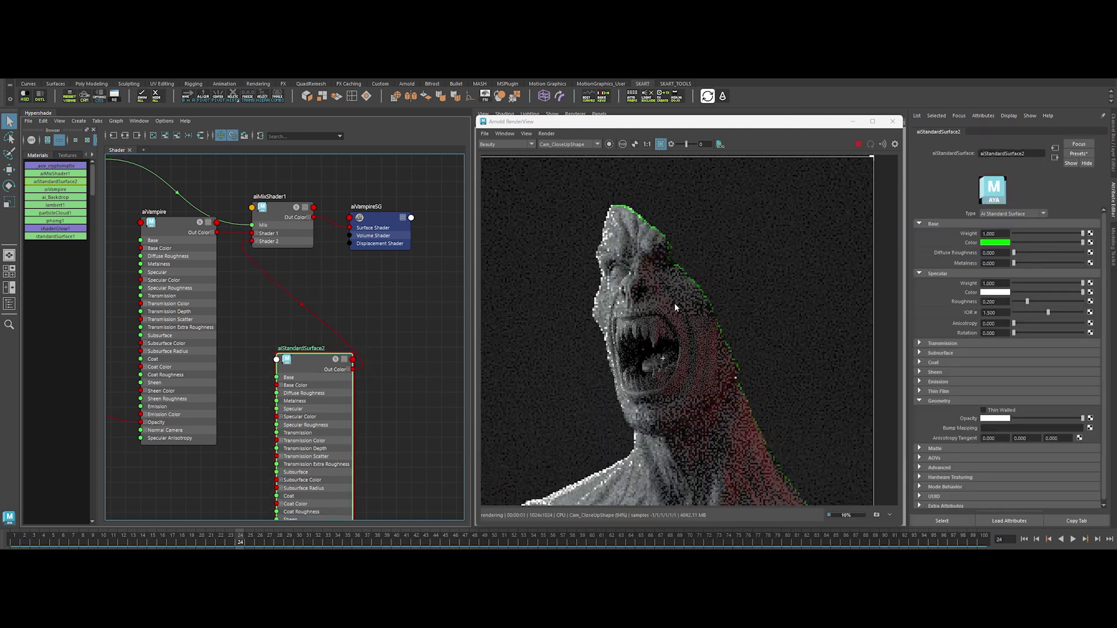
middle_click_drag(281, 218, 324, 229, "alt")
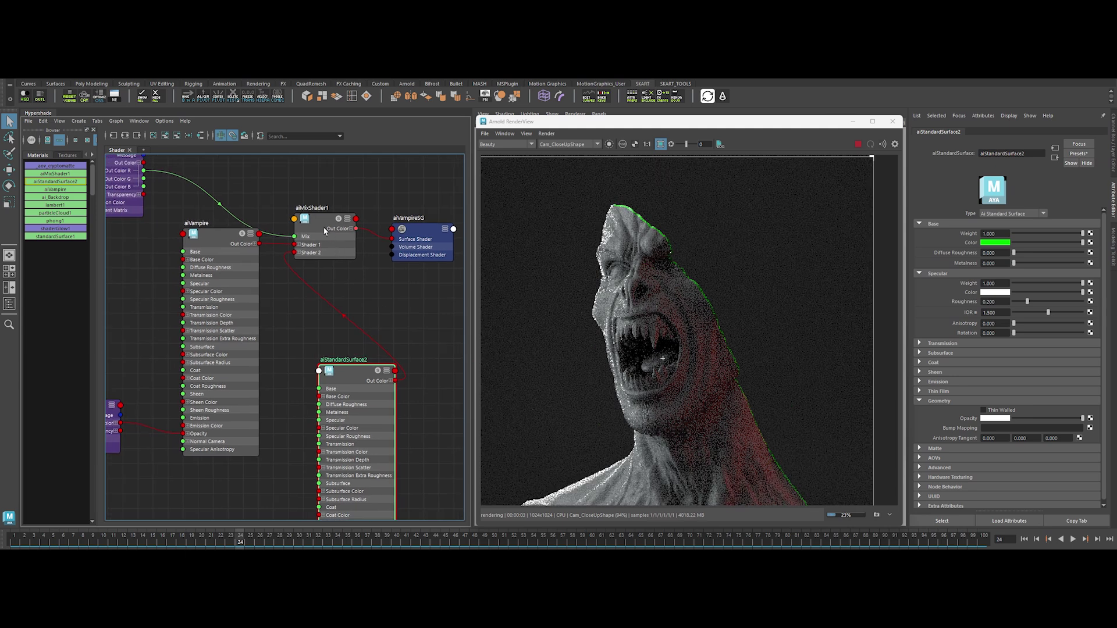
left_click_drag(324, 230, 352, 236)
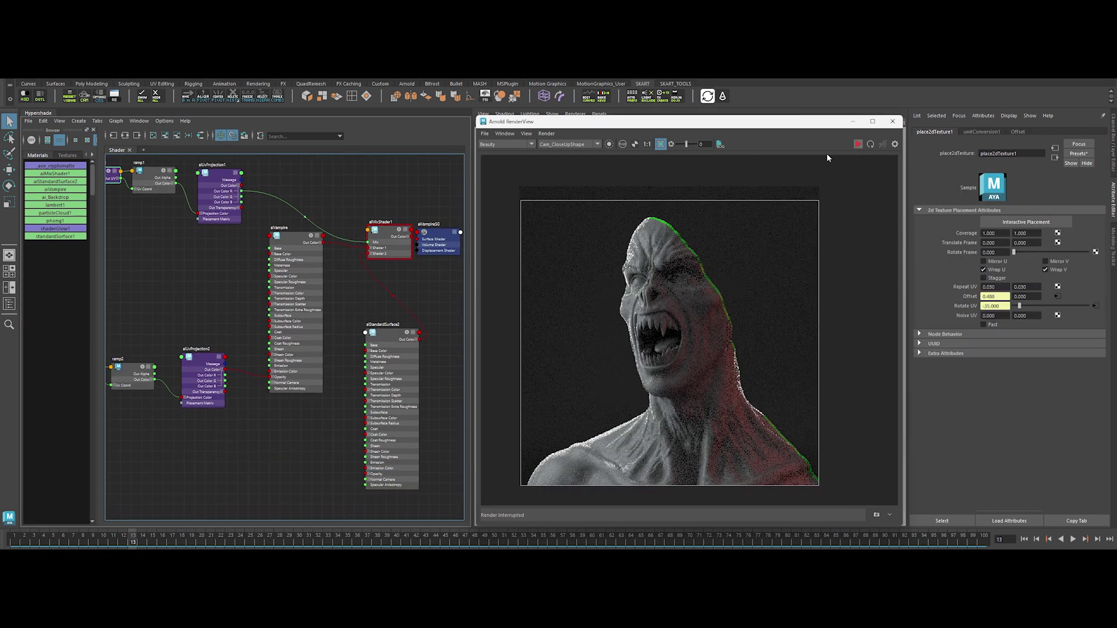
scroll(387, 326, "up", 3)
Rename the green surface Stroke and give ramp1 U Wave 0.012, V Wave 0.018, Noise 0.010
double_click(387, 326)
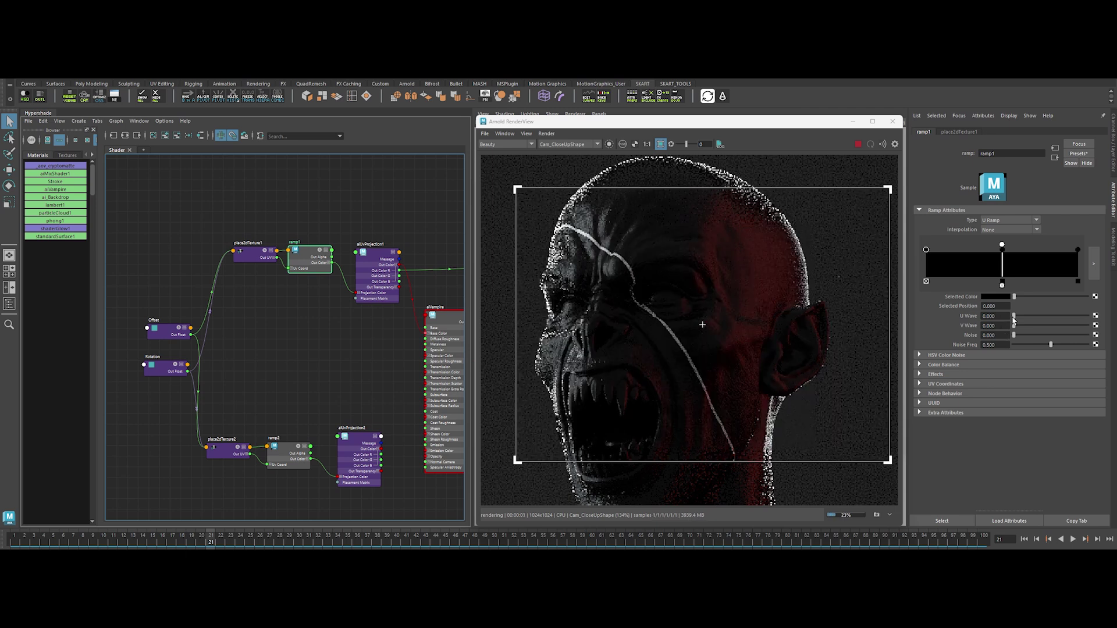
left_click_drag(1015, 319, 1017, 319)
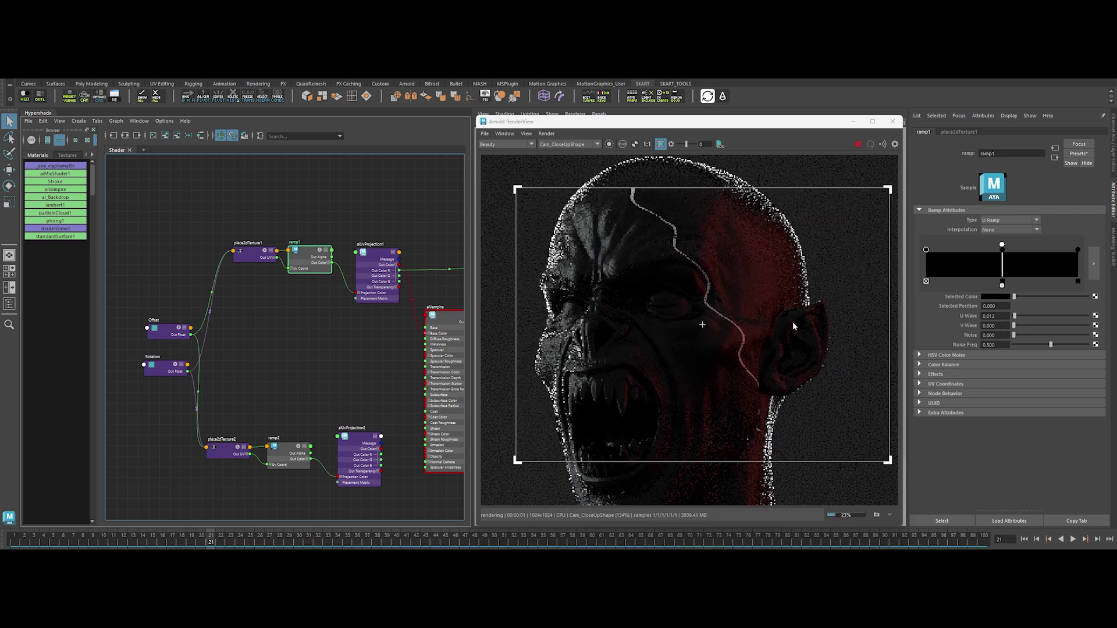
left_click_drag(1014, 326, 1016, 326)
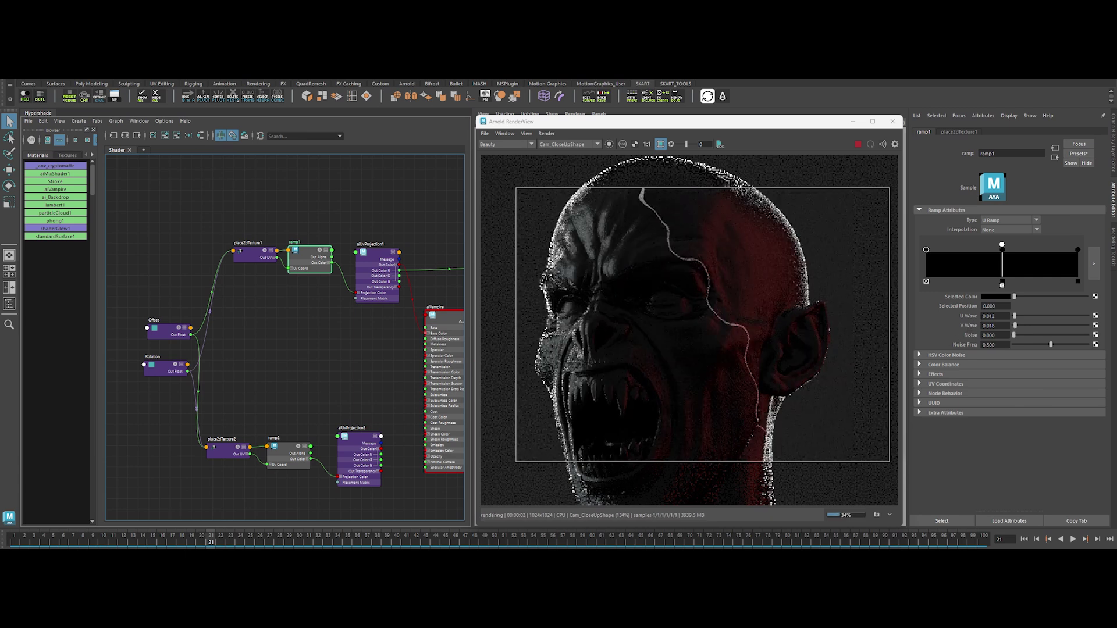
left_click(989, 335)
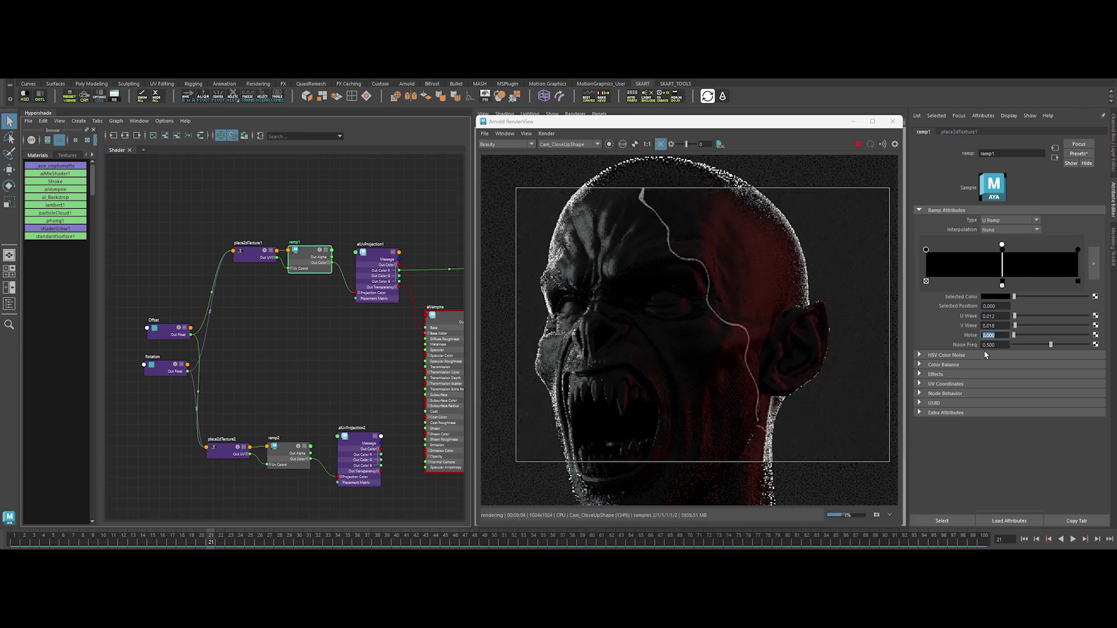
type("0.01")
key("Return")
scroll(687, 347, "up", 2)
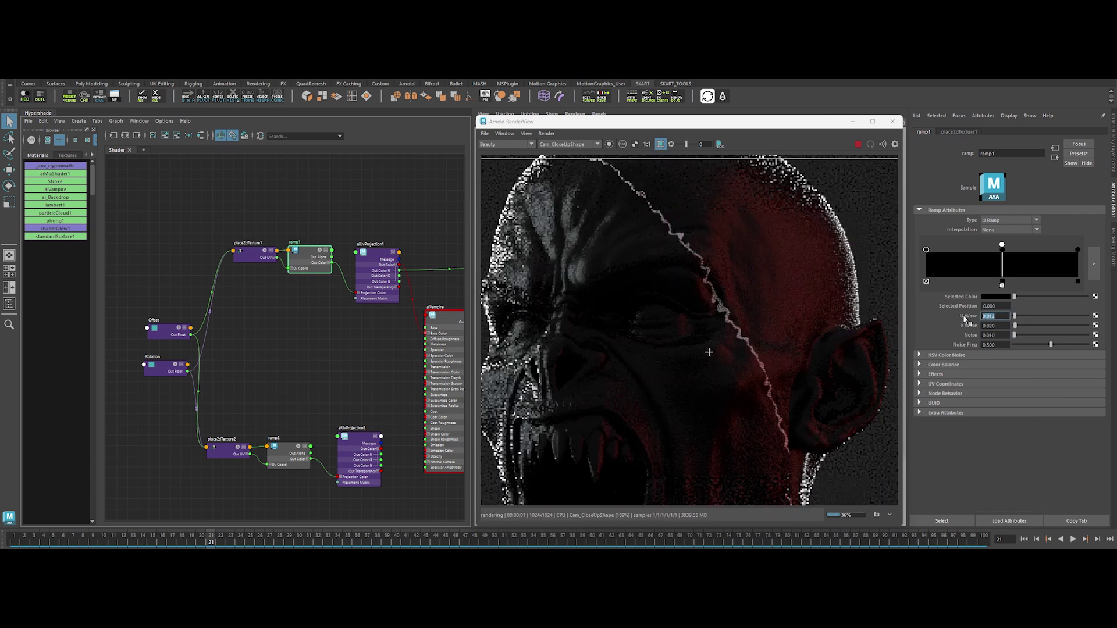
scroll(686, 347, "down", 3)
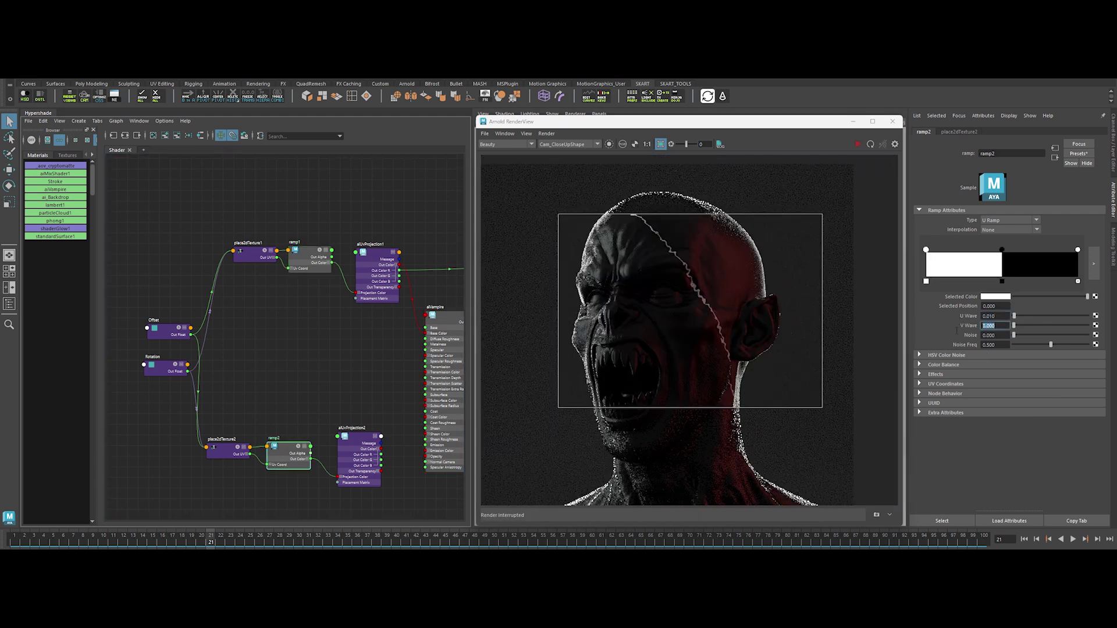
key("Tab")
Connect Stroke into aiMixShader1 and render the whole frame instead of a region
middle_click_drag(352, 362, 177, 359, "alt")
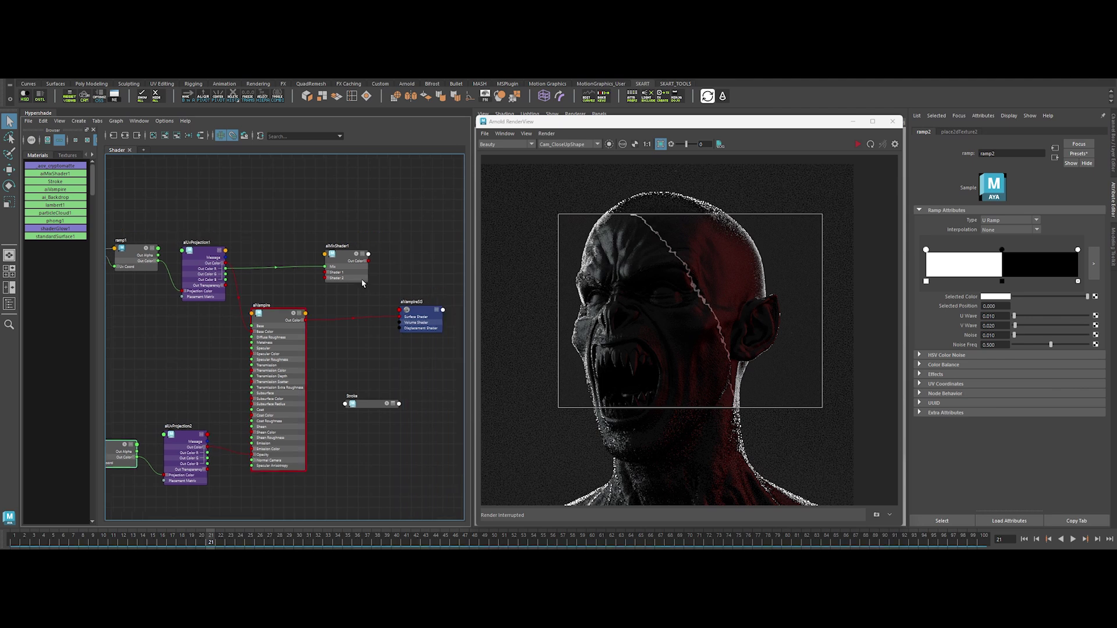
left_click_drag(399, 420, 328, 280)
left_click(280, 350)
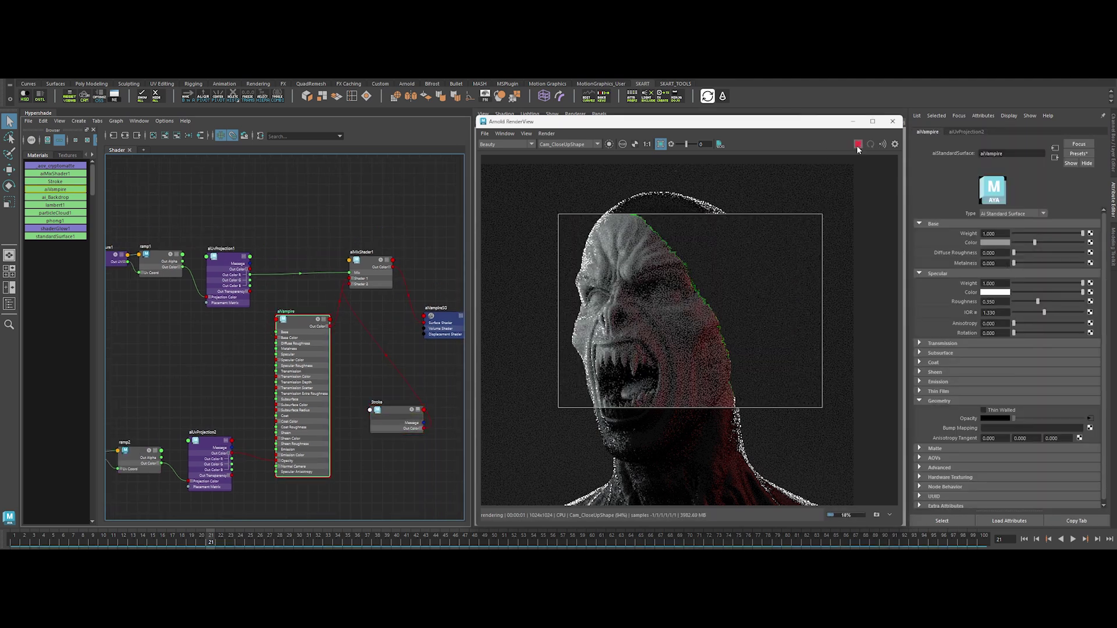
left_click(652, 314)
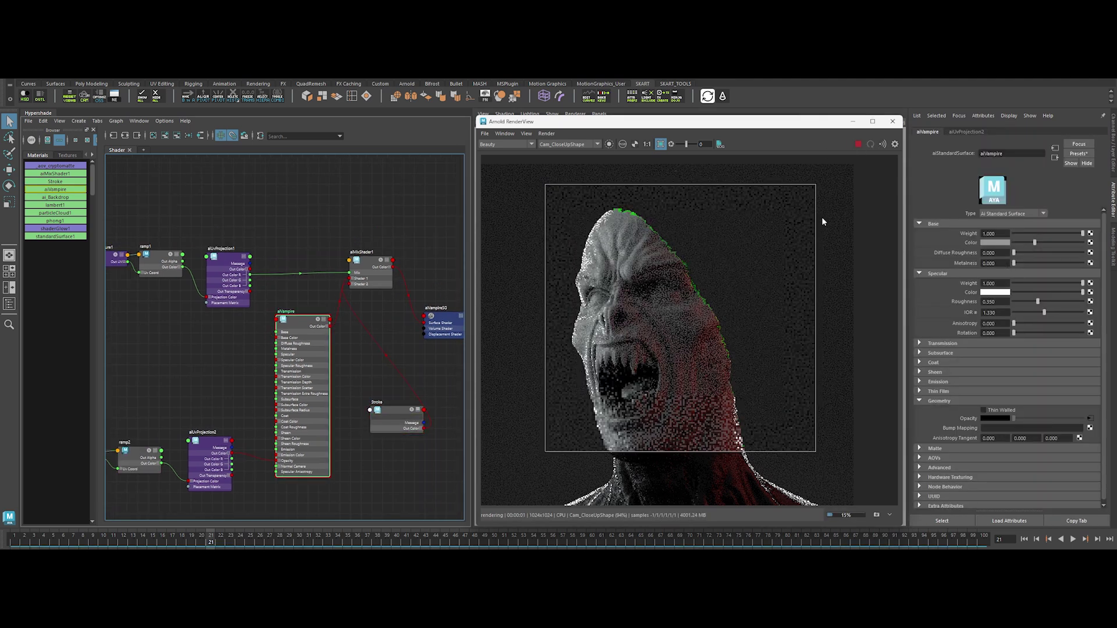
Change Stroke's base colour from red to orange
middle_click_drag(349, 367, 326, 351, "alt")
left_click(373, 400)
left_click(681, 317)
left_click(995, 242)
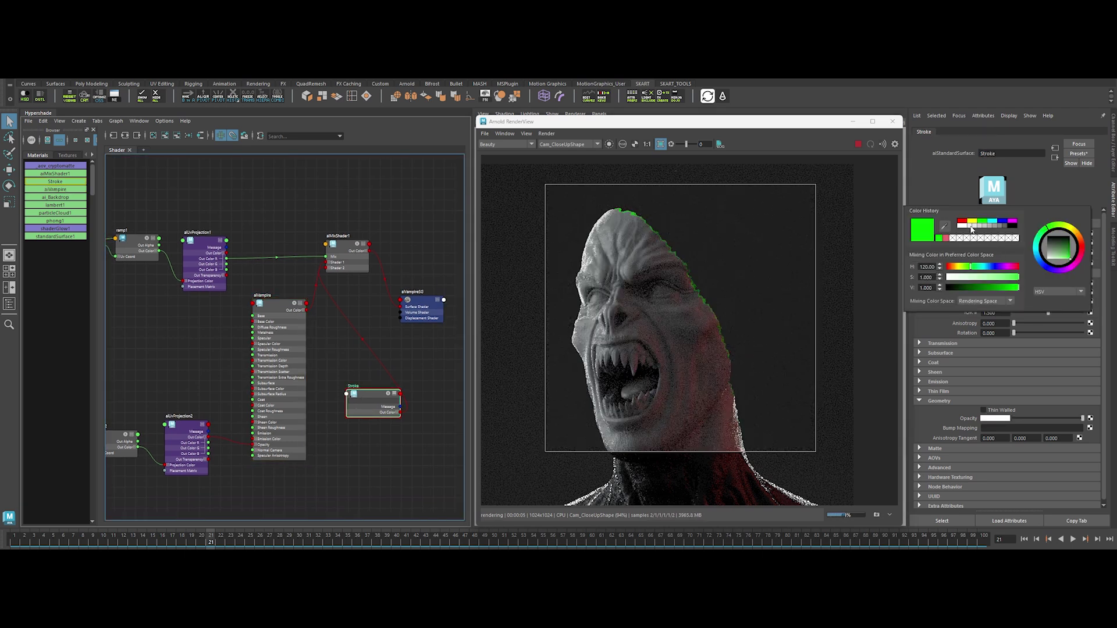
left_click(1087, 258)
left_click_drag(1087, 259, 1082, 267)
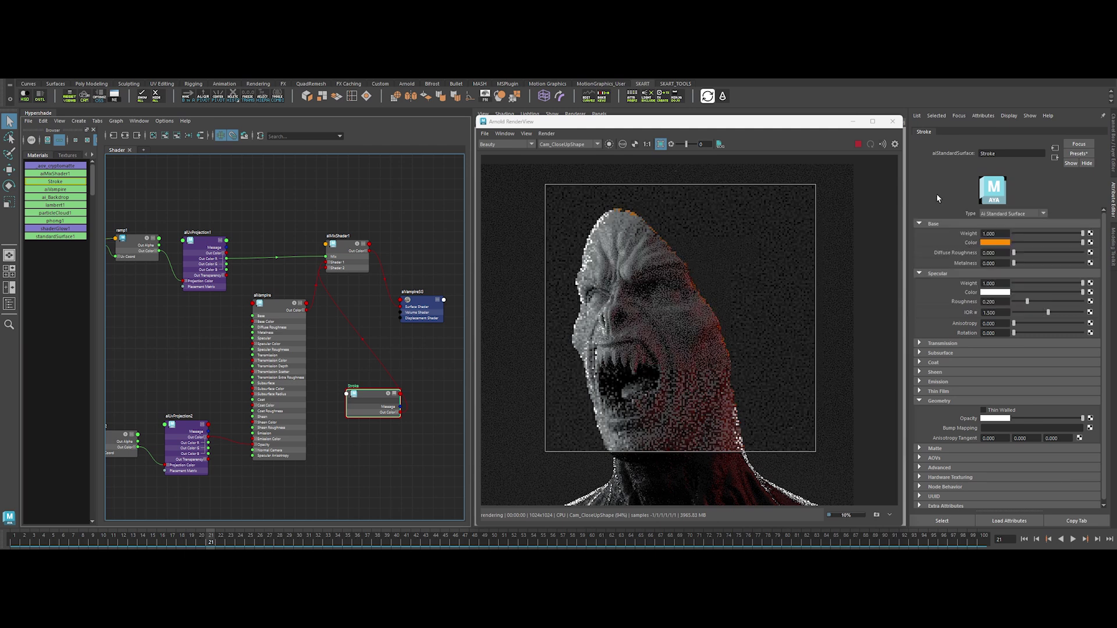
Give Stroke an orange emission colour
left_click(947, 401)
left_click(995, 400)
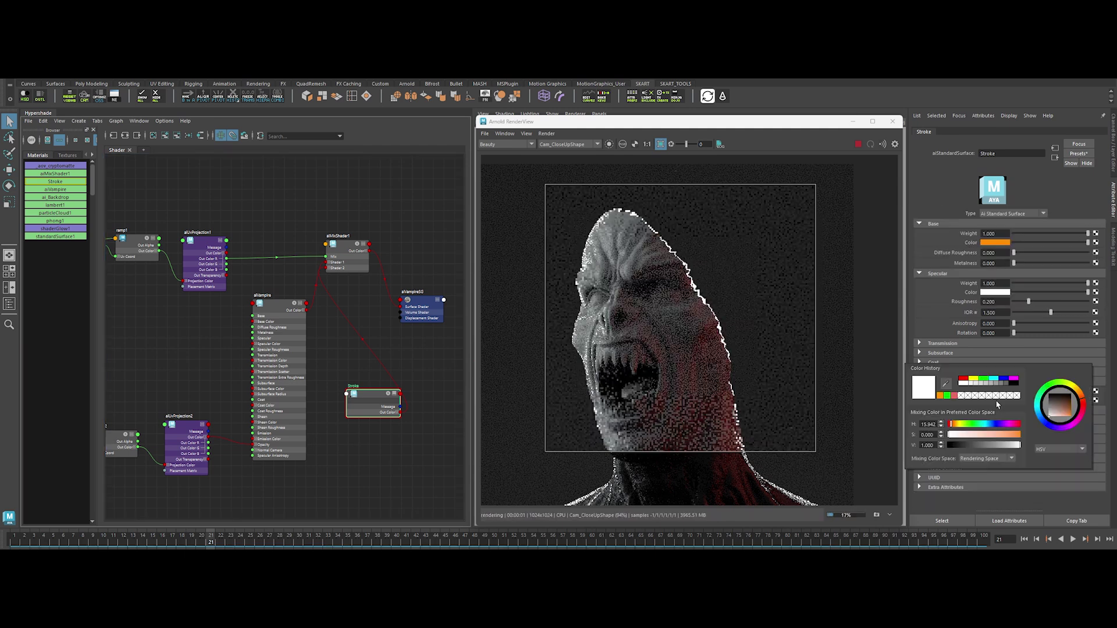
left_click(1085, 406)
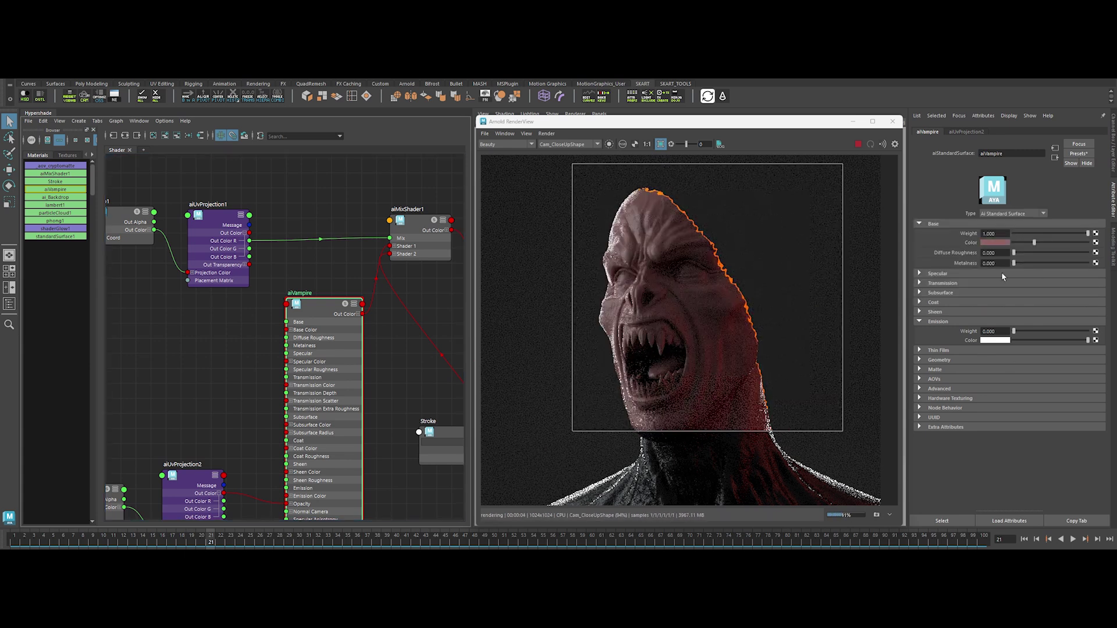
Set aiVampire's specular roughness to 0.4 and specular IOR to 1.400
left_click(938, 274)
left_click(989, 282)
type("0.4")
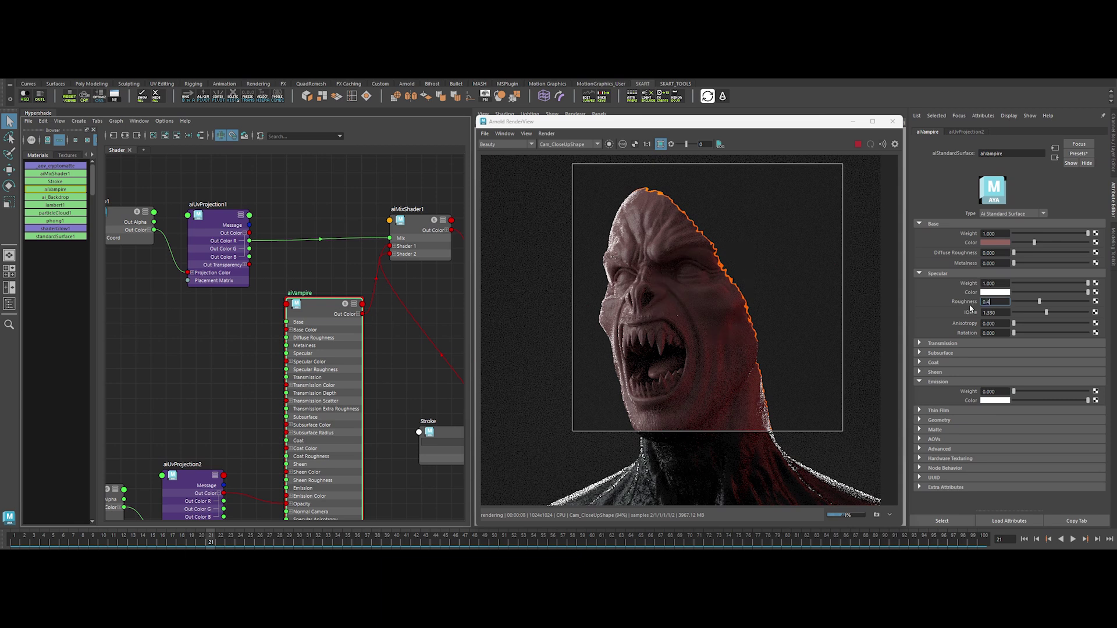
type("00")
key("Return")
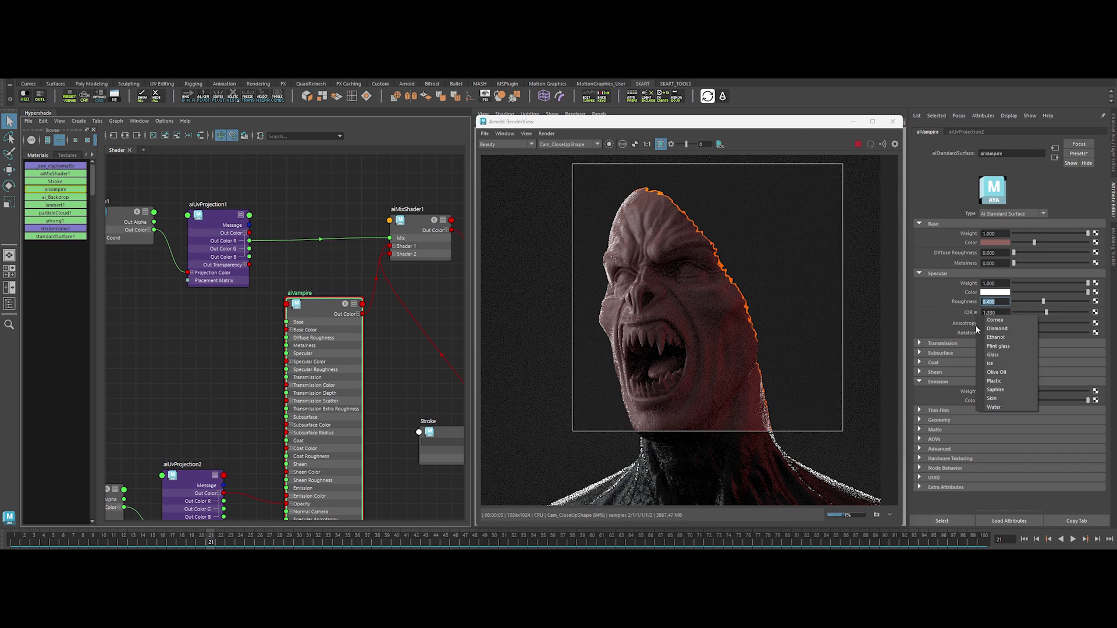
left_click(980, 353)
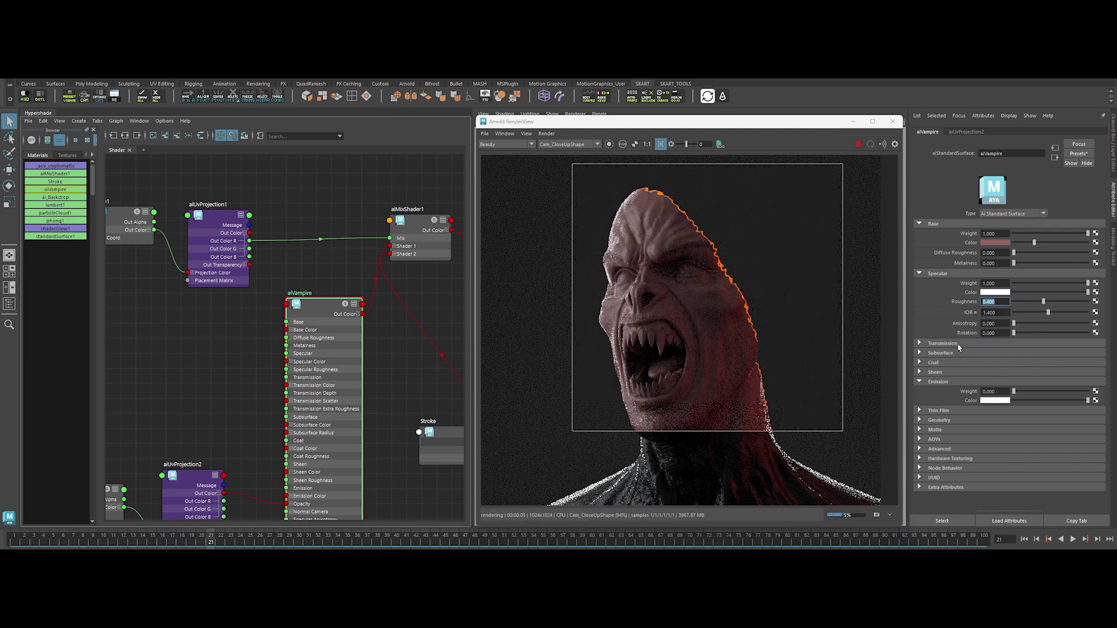
Enable subsurface at weight 0.2 with a salmon-pink colour and randomwalk_v2 type
left_click(957, 354)
left_click(999, 362)
left_click(996, 372)
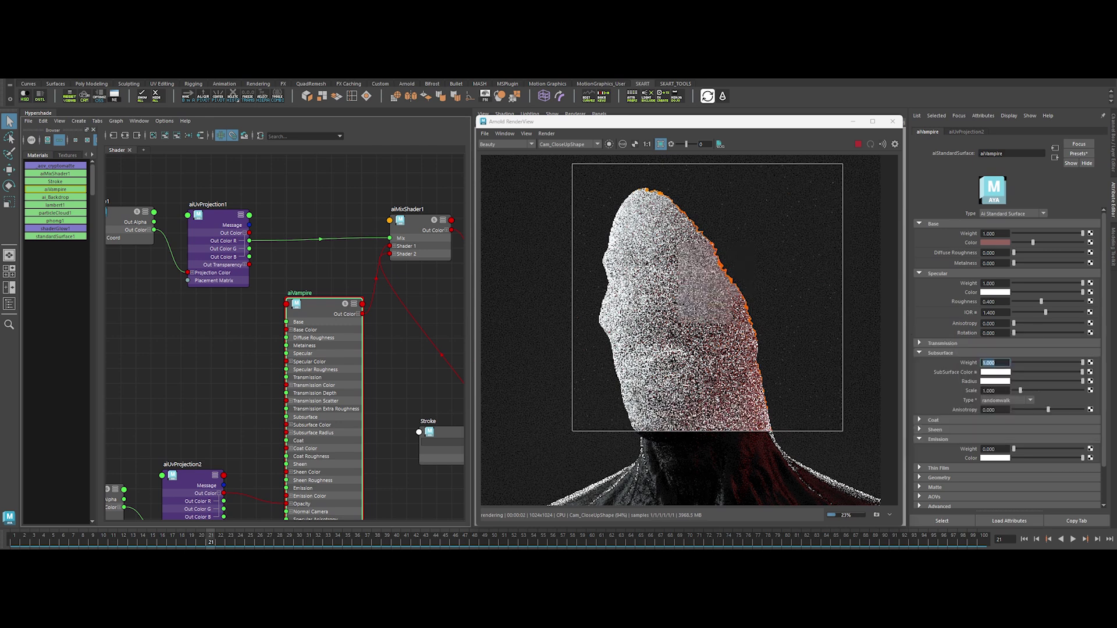
left_click(995, 372)
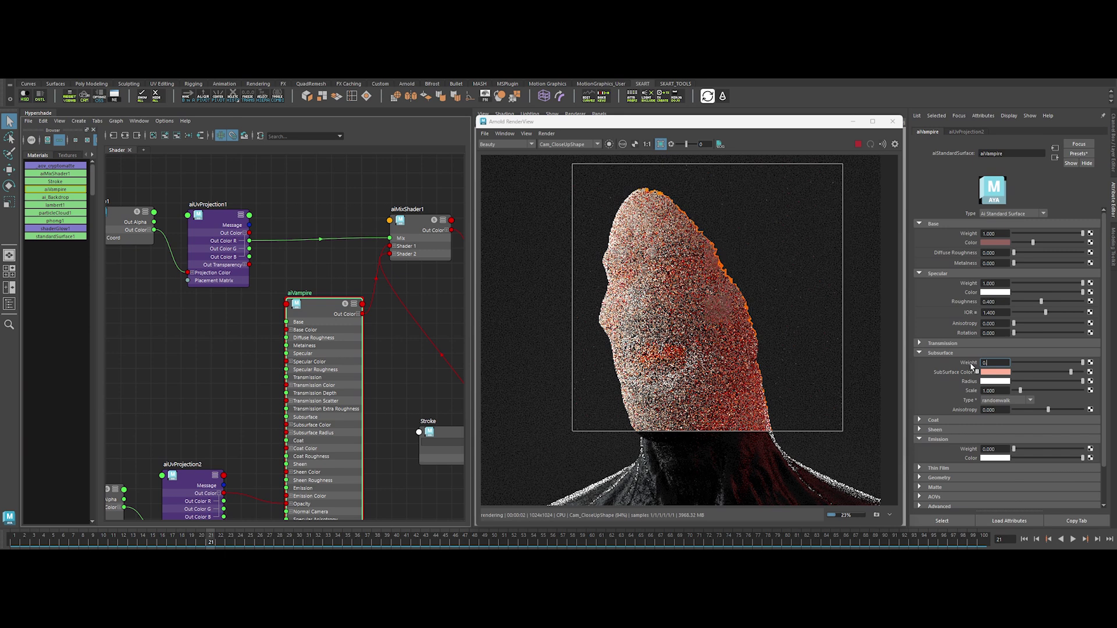
type(".2")
key("Return")
left_click_drag(995, 372, 996, 376)
left_click(1010, 401)
left_click(1000, 427)
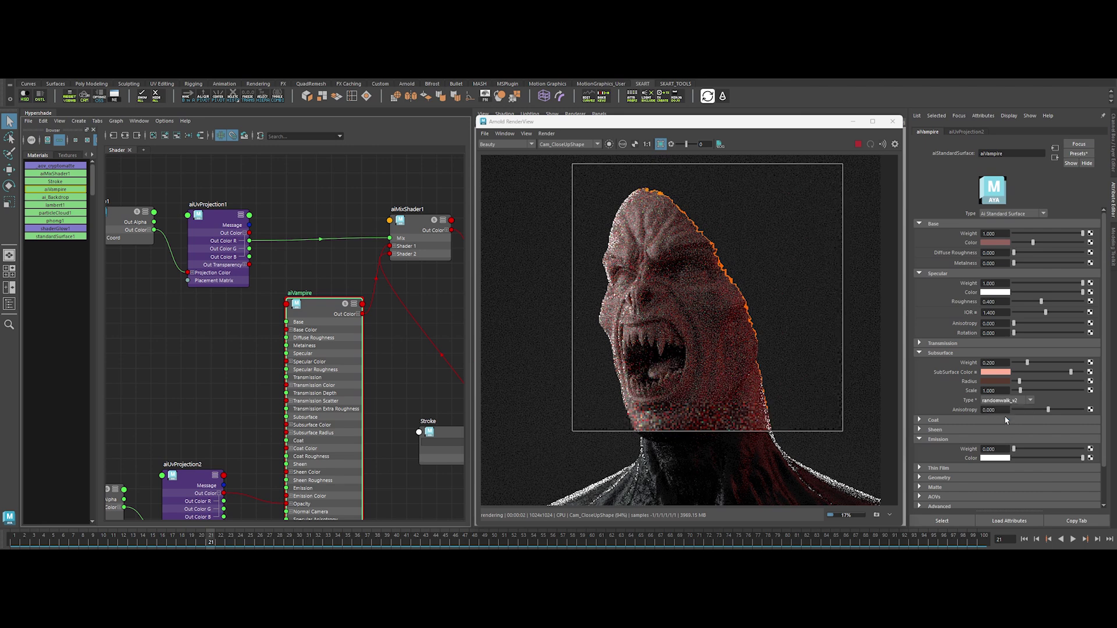
left_click(1000, 376)
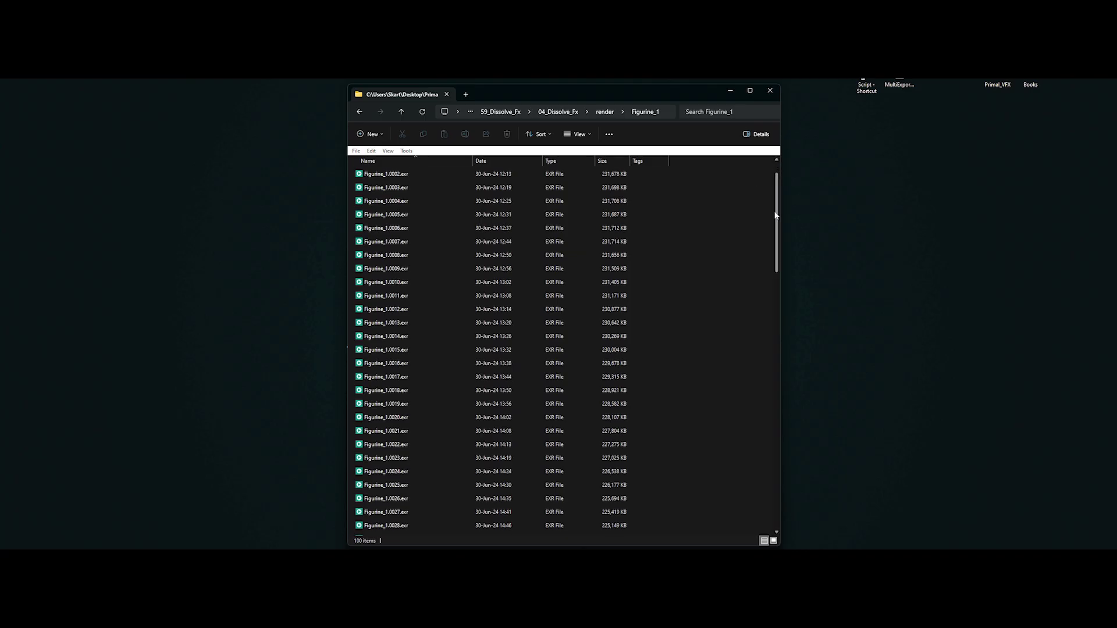
left_click_drag(777, 209, 777, 454)
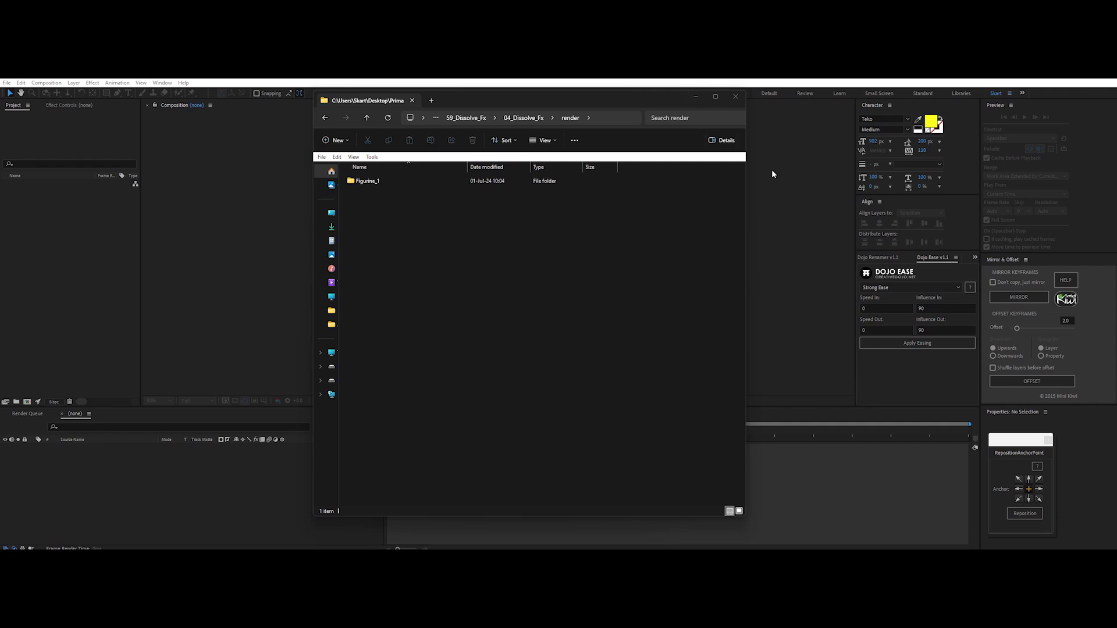
Import the Figurine_1 EXR sequence folder into the After Effects project
left_click(783, 178)
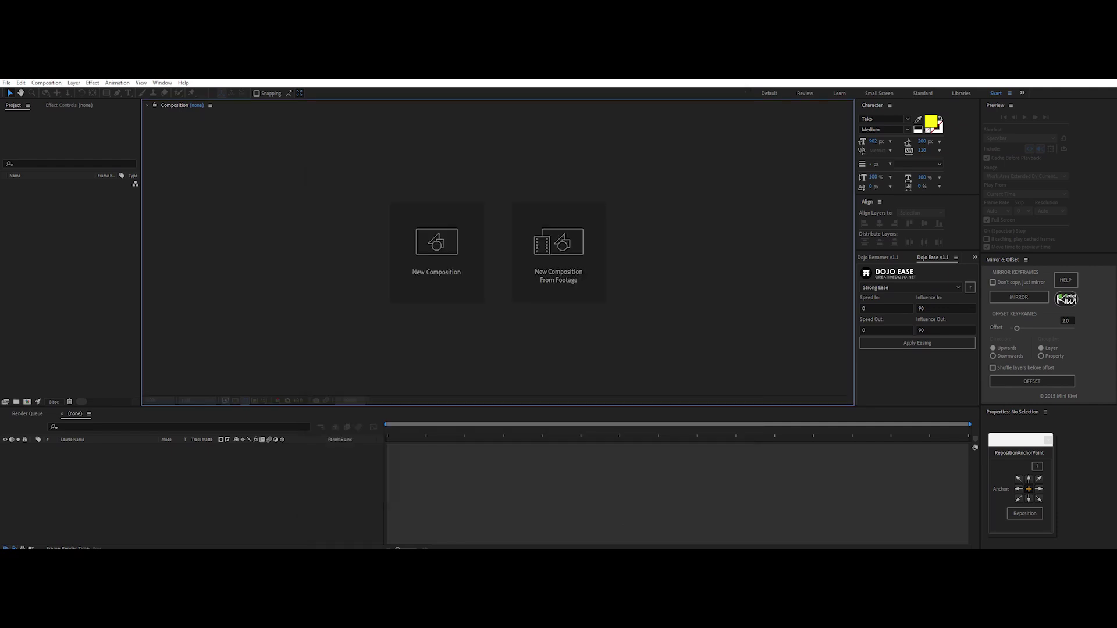
left_click(534, 543)
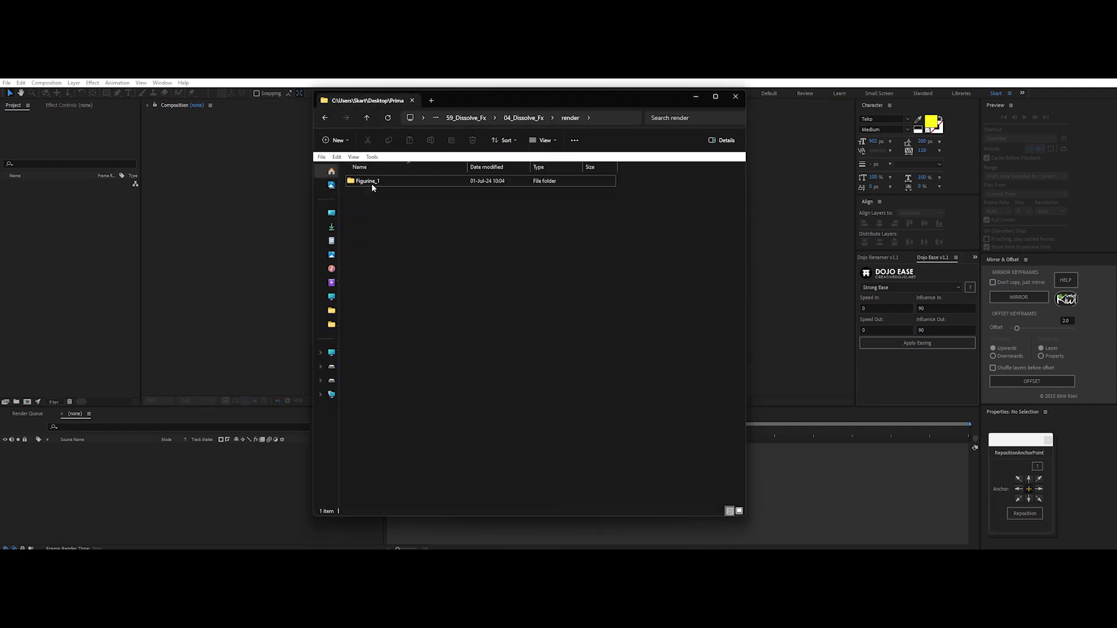
mouse_move(371, 182)
left_mouse_down()
mouse_move(110, 271)
mouse_move(90, 262)
left_mouse_up()
left_click(85, 262)
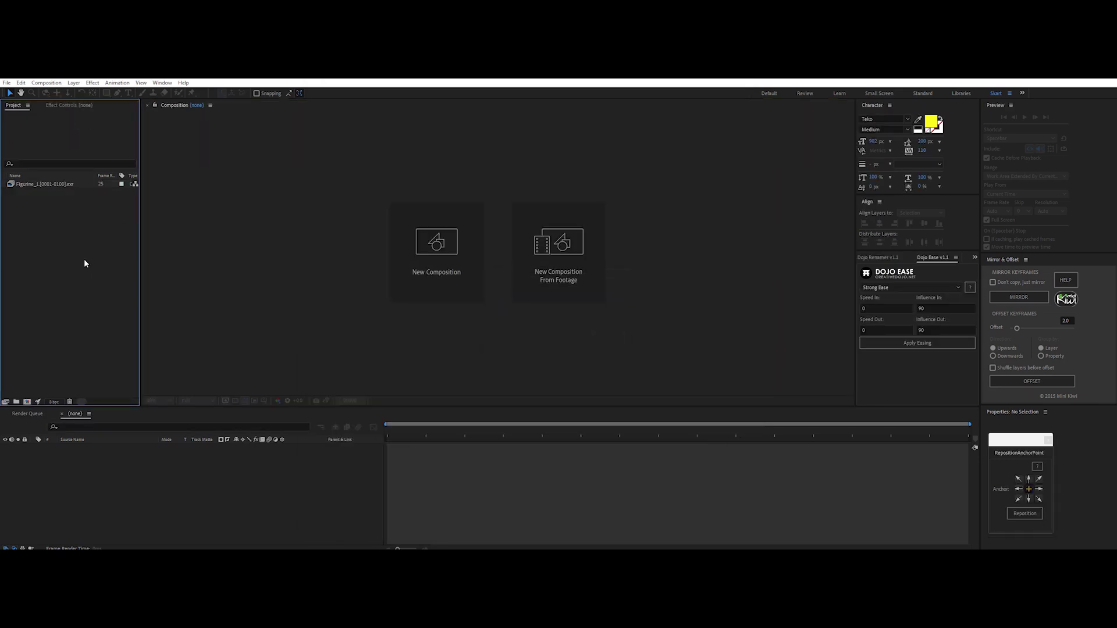
Set project colour to 32-bit float with a linearized Rec.709 Gamma 2.4 working space
left_click(54, 402)
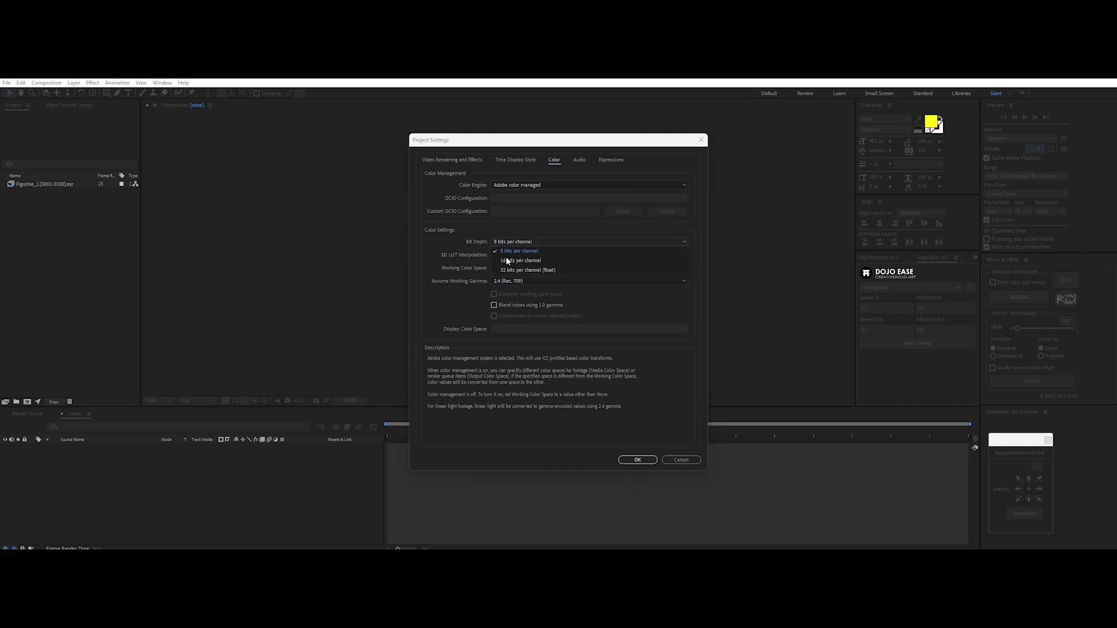
left_click(515, 270)
left_click(505, 269)
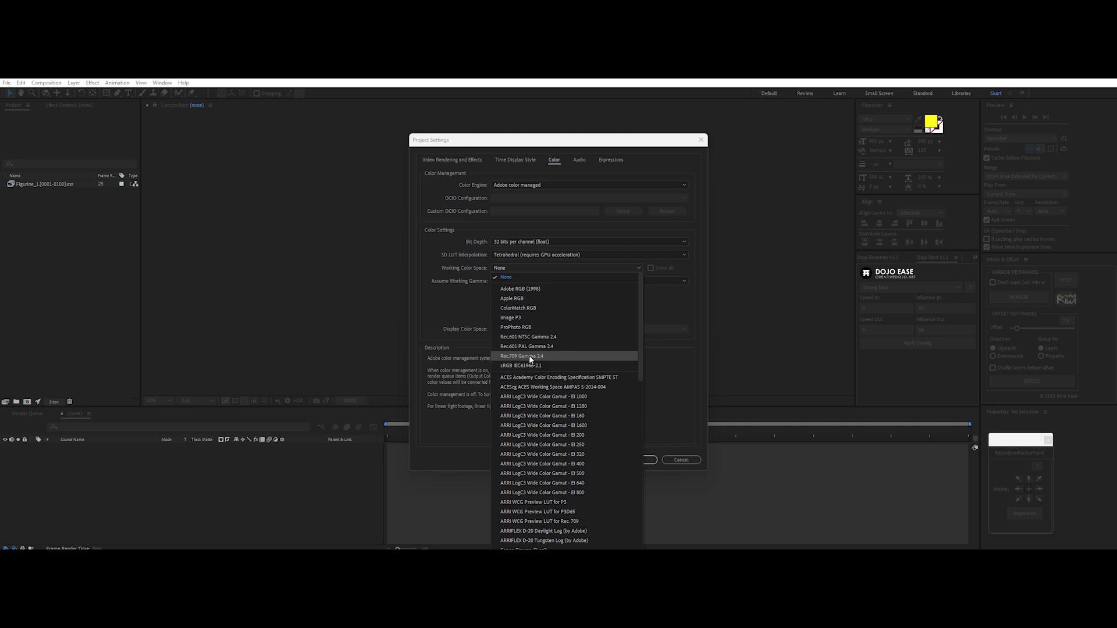
left_click(529, 356)
left_click(527, 294)
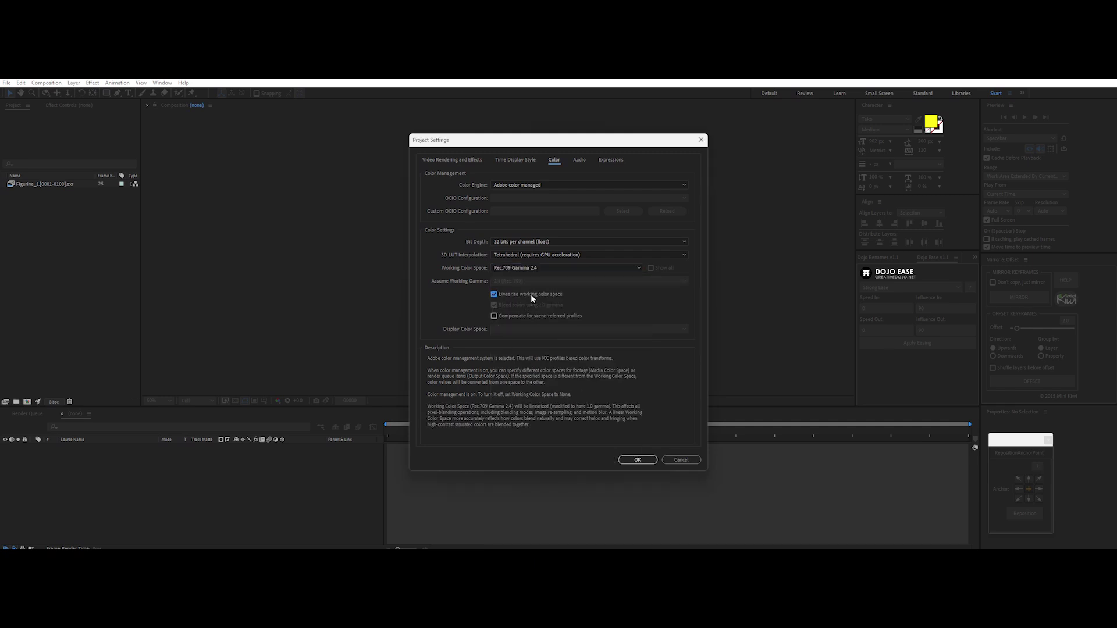
Confirm the project colour settings and create ProEXR layer comps from the Figurine_1 passes
left_click(635, 460)
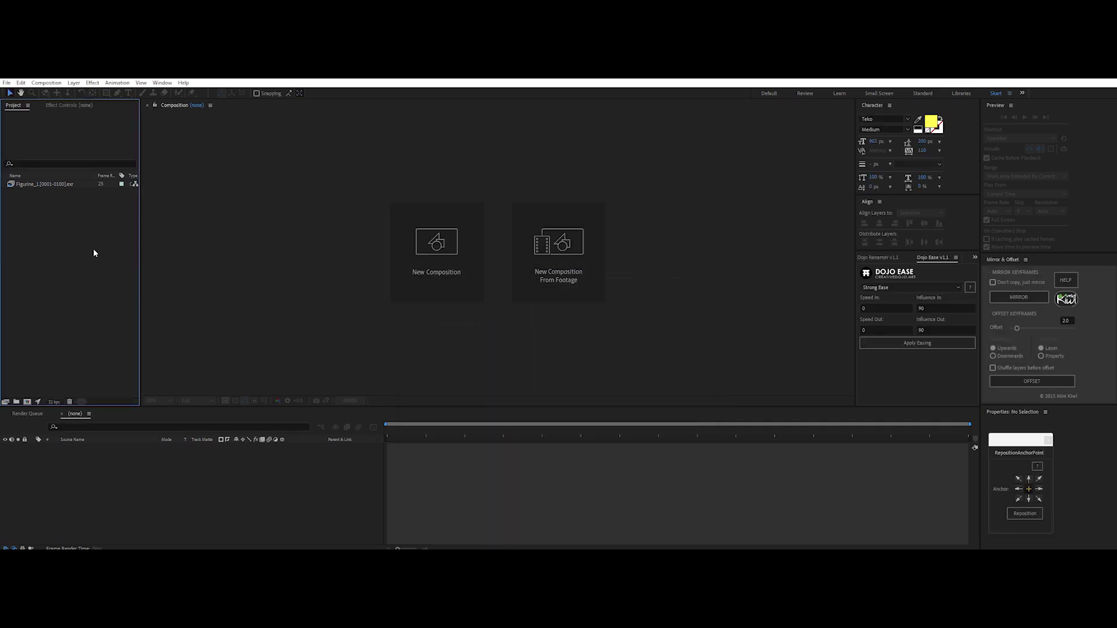
left_click(6, 83)
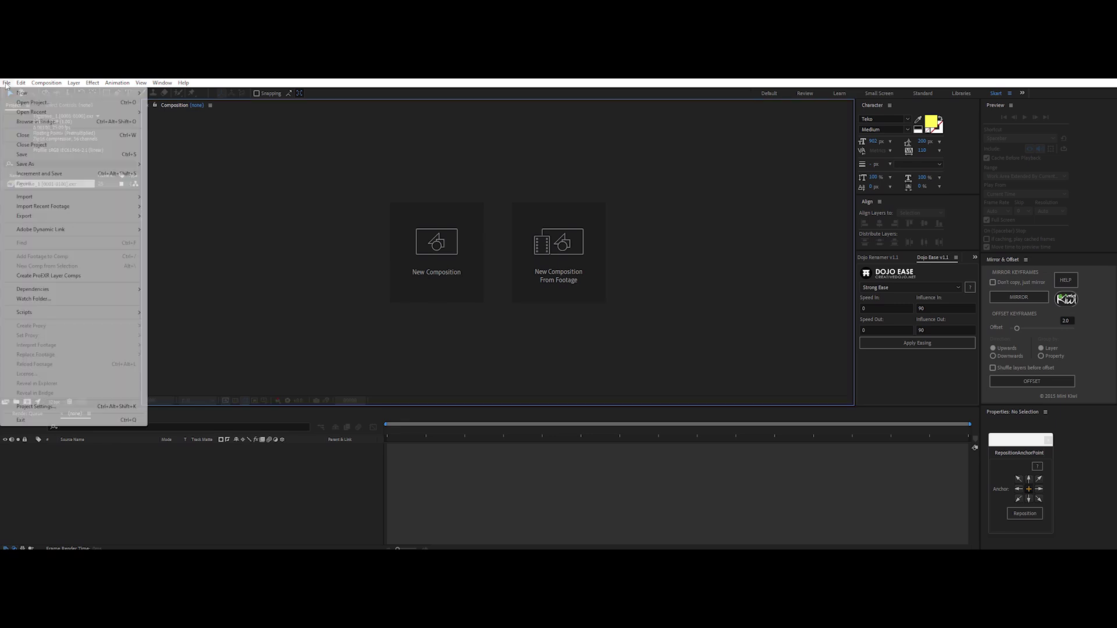
left_click(50, 276)
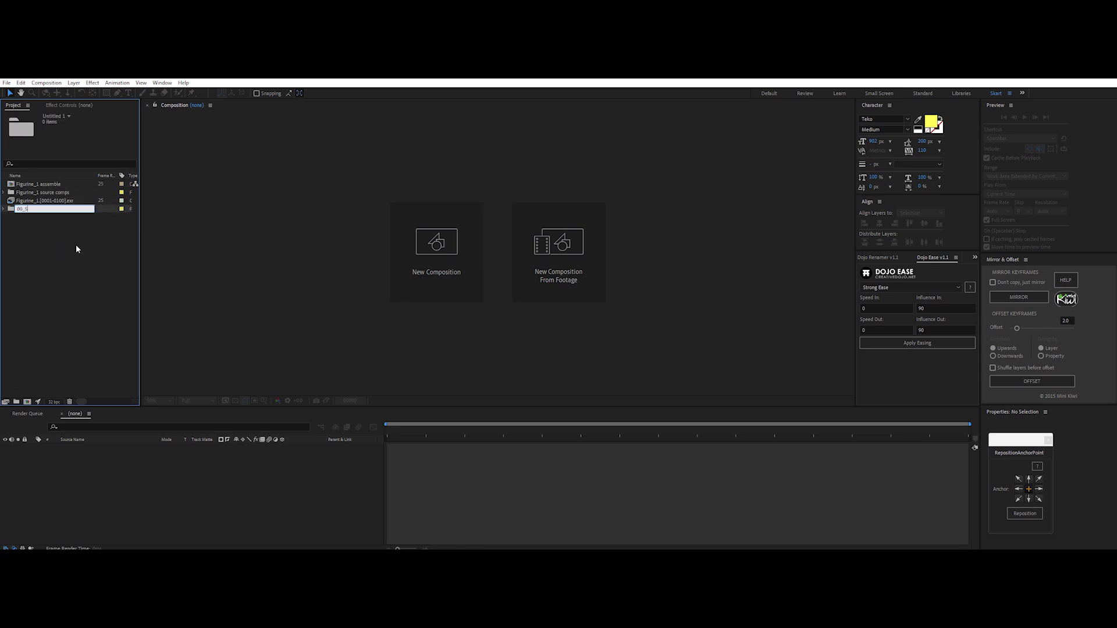
Rename the comp CG and delete the File Description and unneeded pass layers
left_click_drag(428, 405, 427, 347)
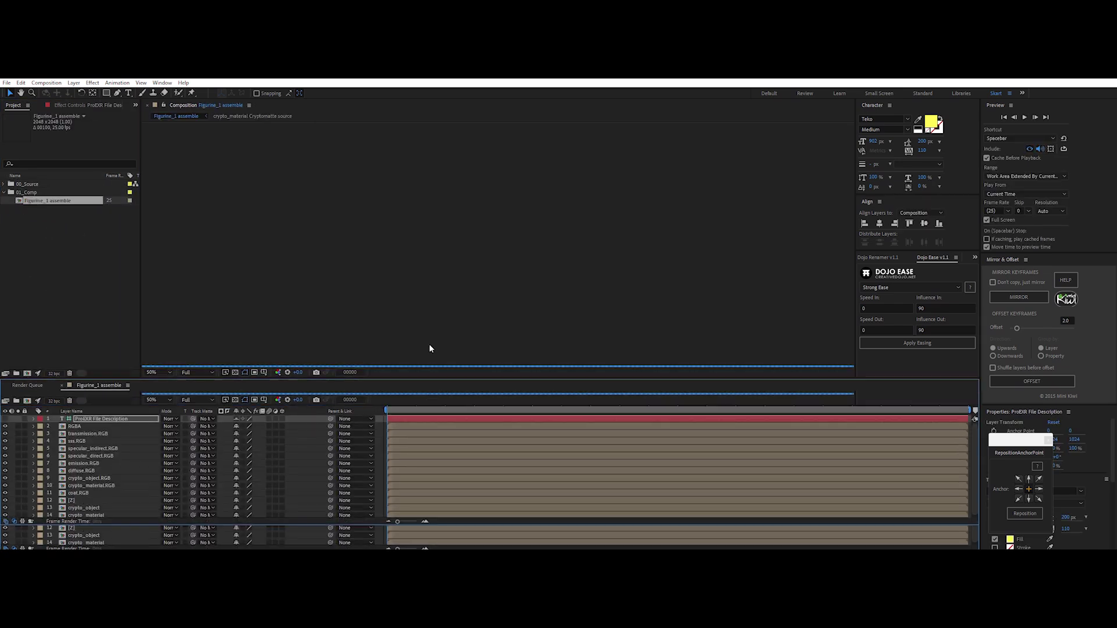
key("Delete")
key("ctrl+k")
type("CG")
key("Return")
left_click_drag(79, 495, 96, 446)
key("Delete")
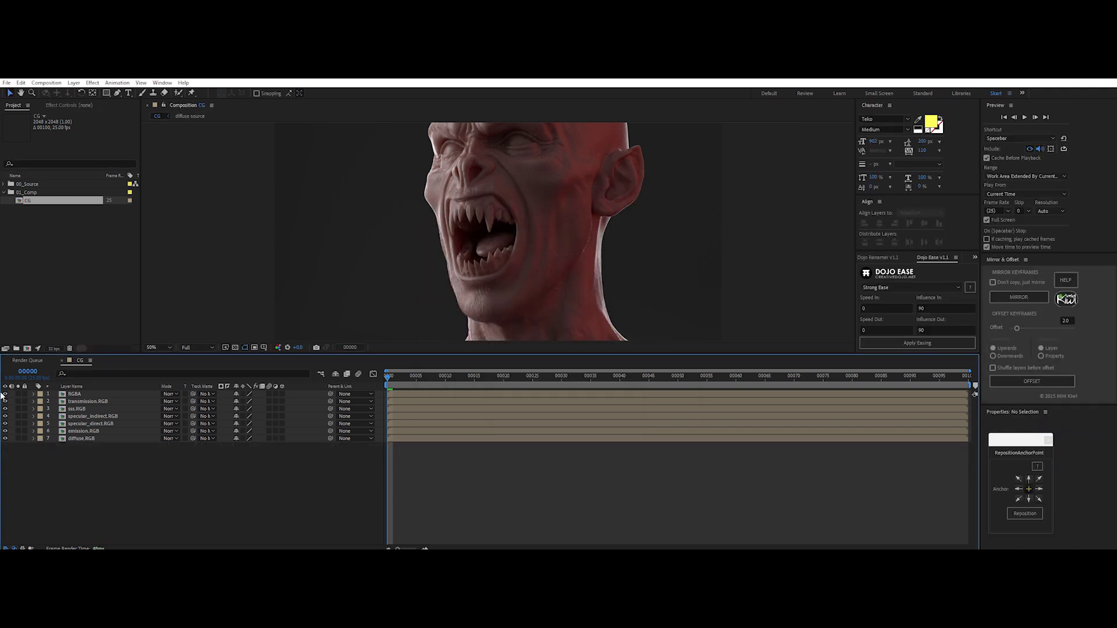
left_click(98, 401)
left_click(91, 423)
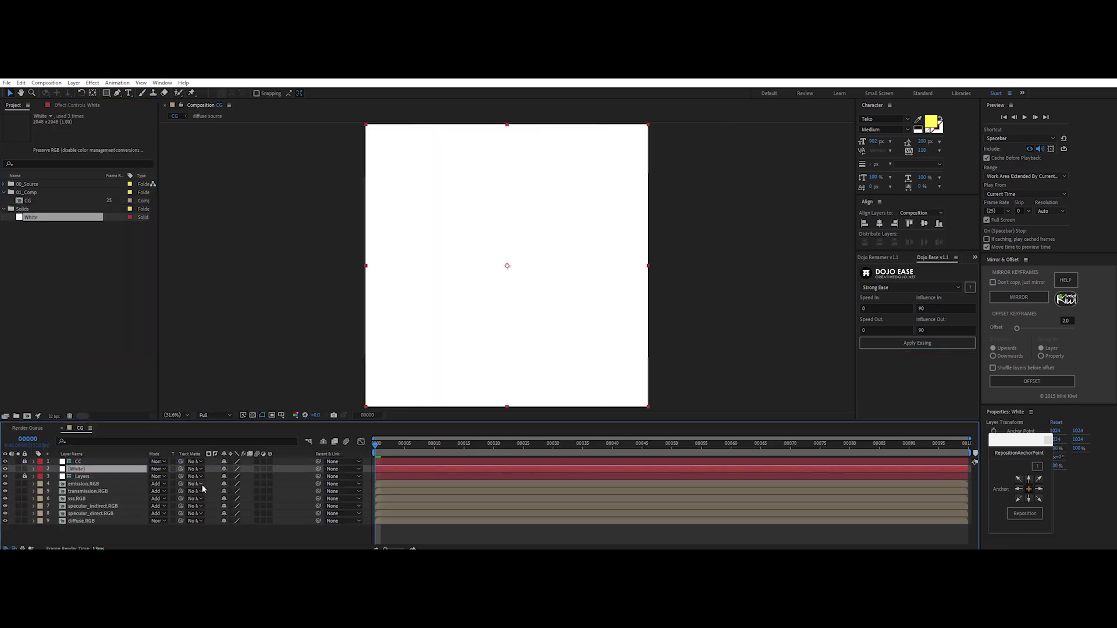
Apply Cryptomatte using crypto_object, pick the vampire, and output Matte Only
key("ctrl+space")
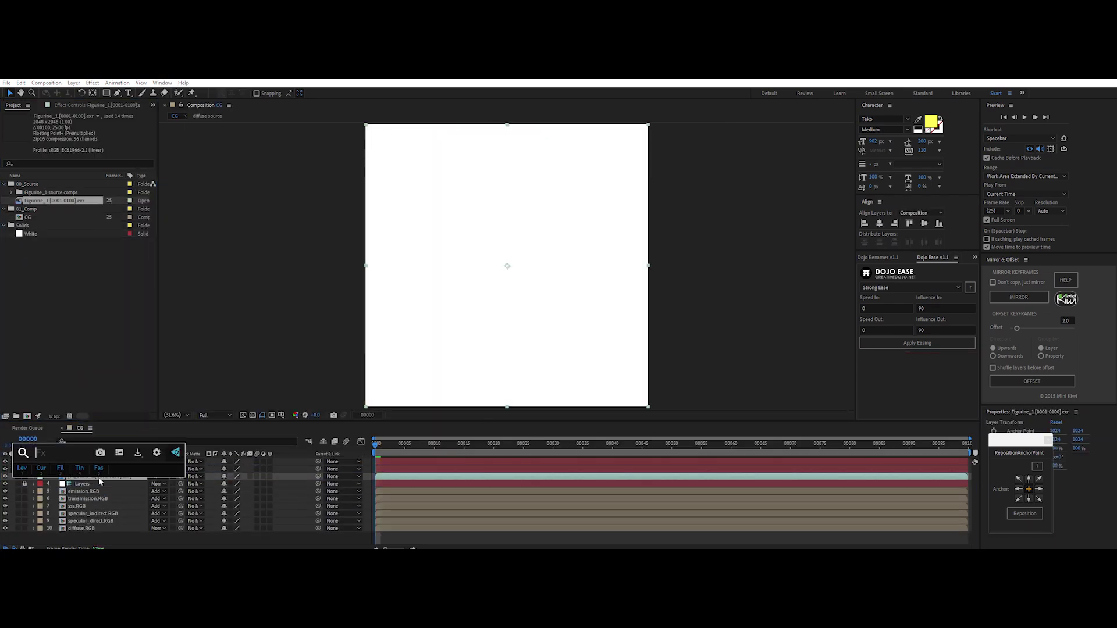
type("crypto")
key("Return")
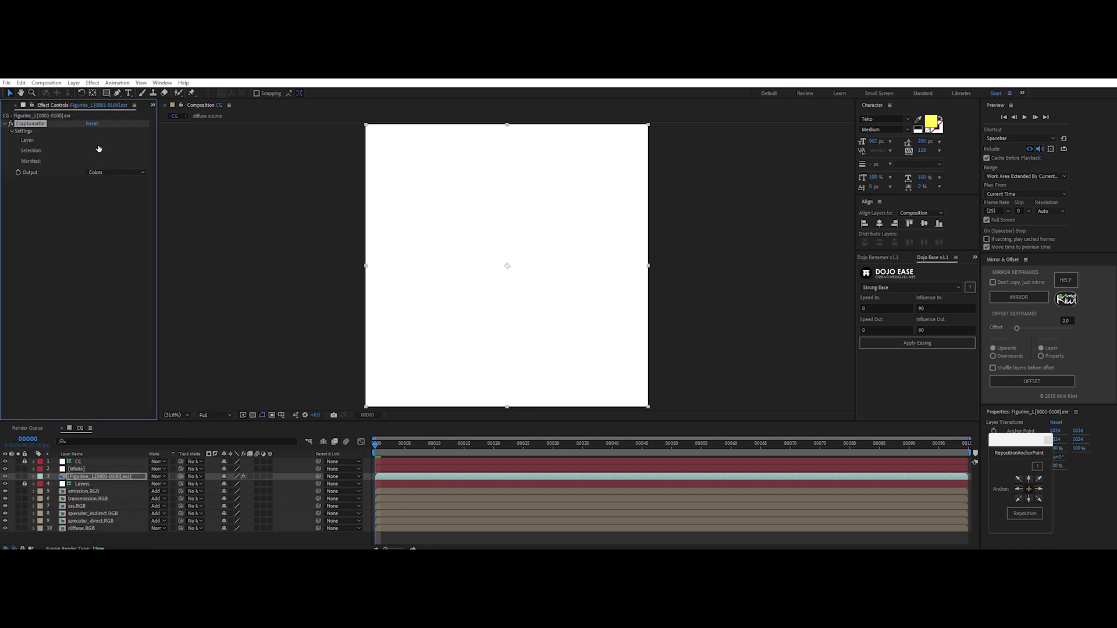
left_click(99, 150)
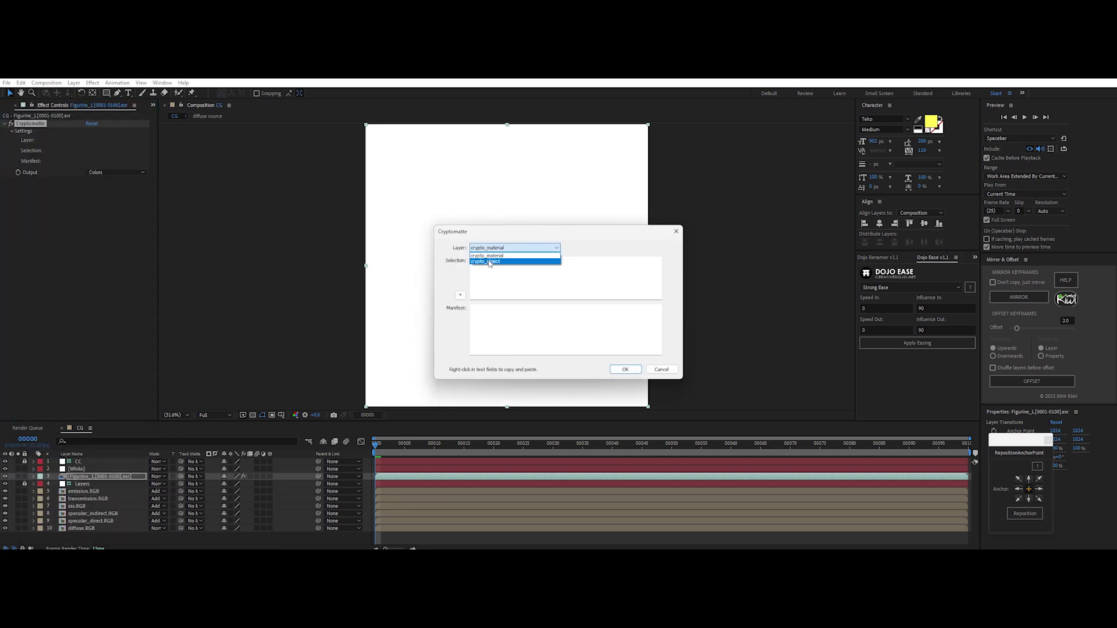
left_click(490, 262)
key("Return")
left_click(491, 251)
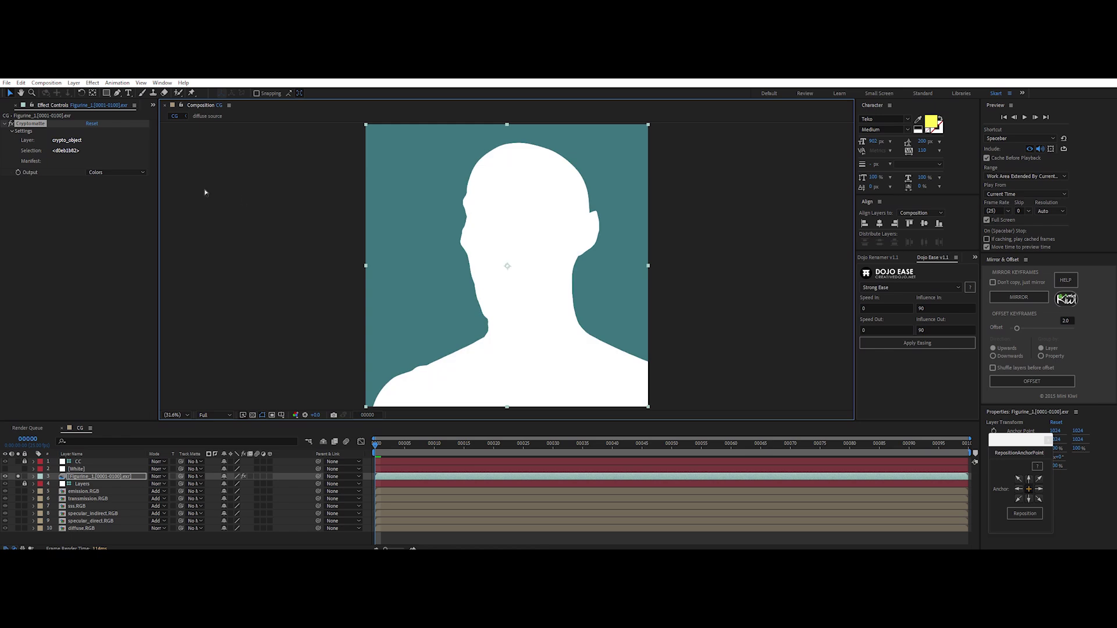
left_click(130, 173)
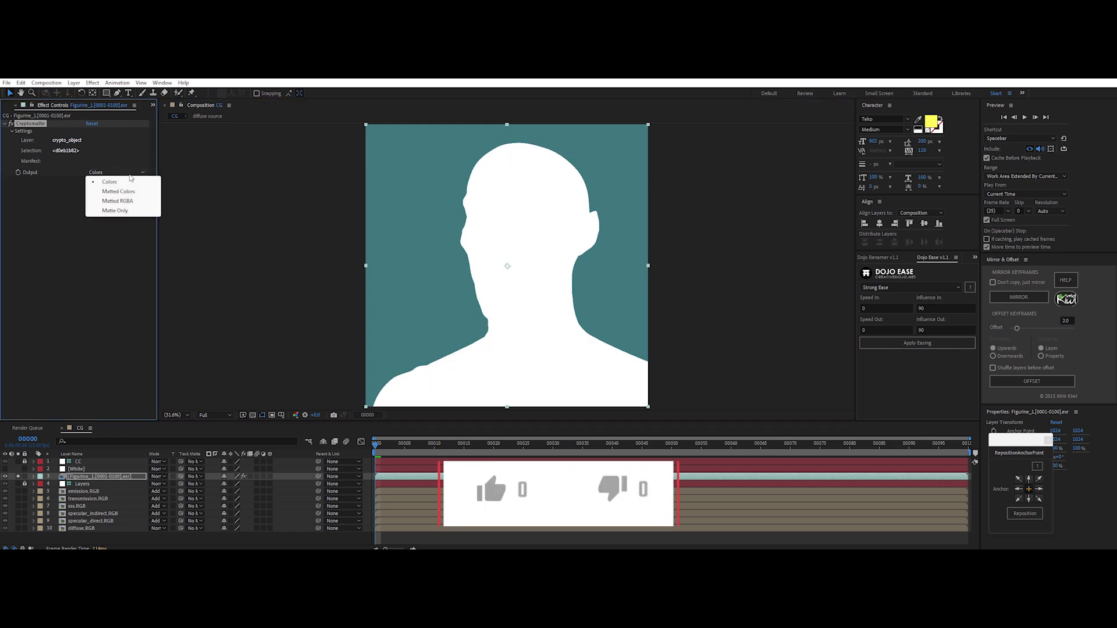
left_click(115, 210)
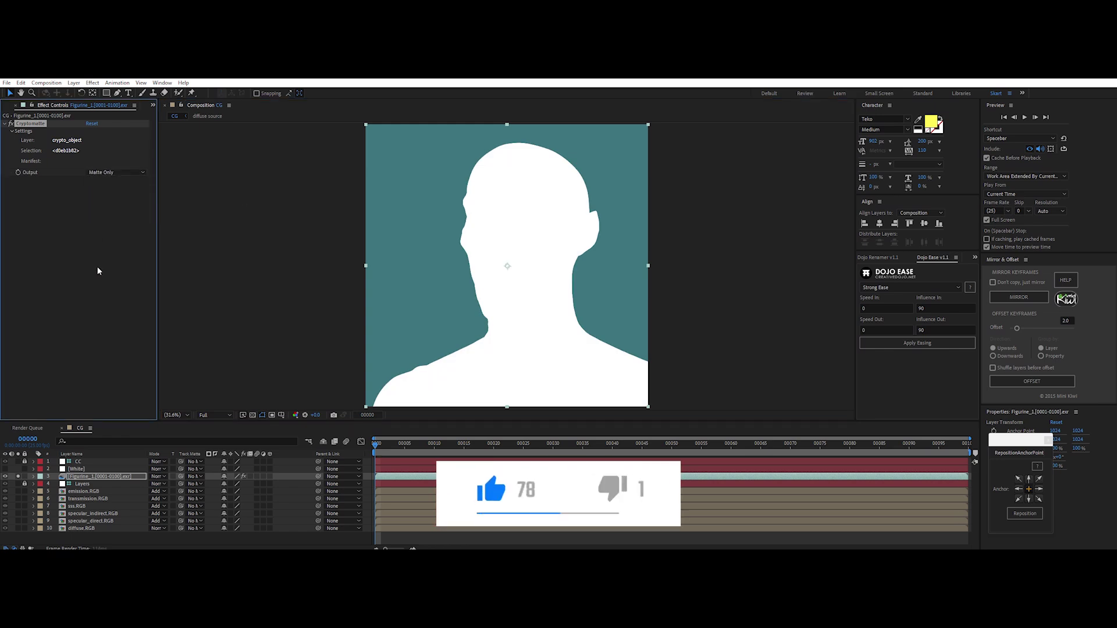
Duplicate the matte and White solid, precompose them as Mask_Vampire, and set the track matte
left_click(77, 470)
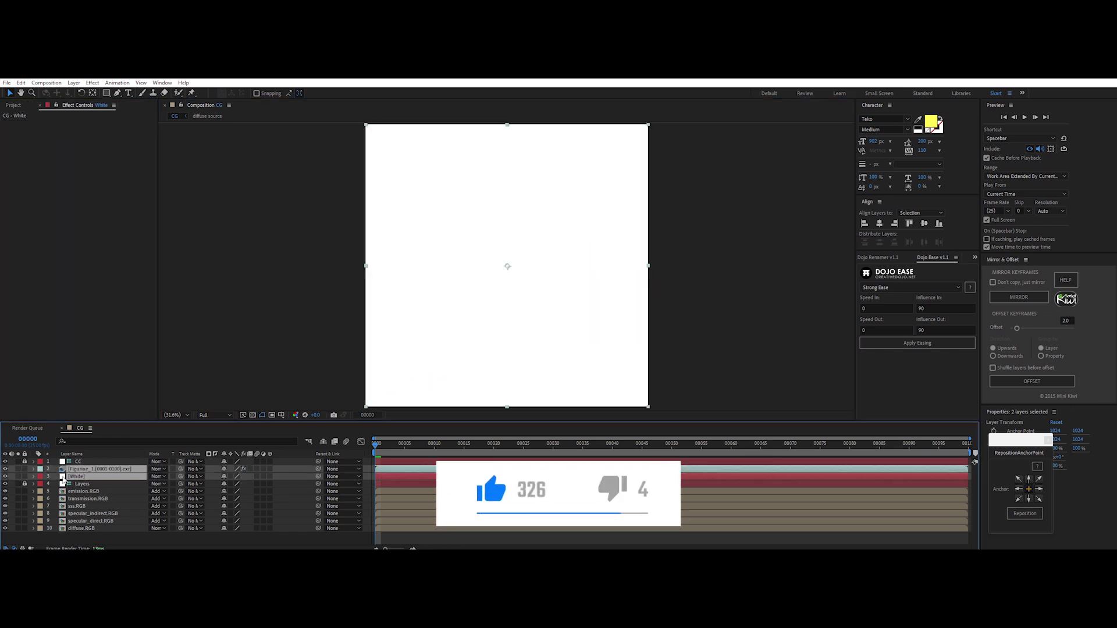
key("ctrl+d")
key("ctrl+shift+c")
type("Mask_Vampire")
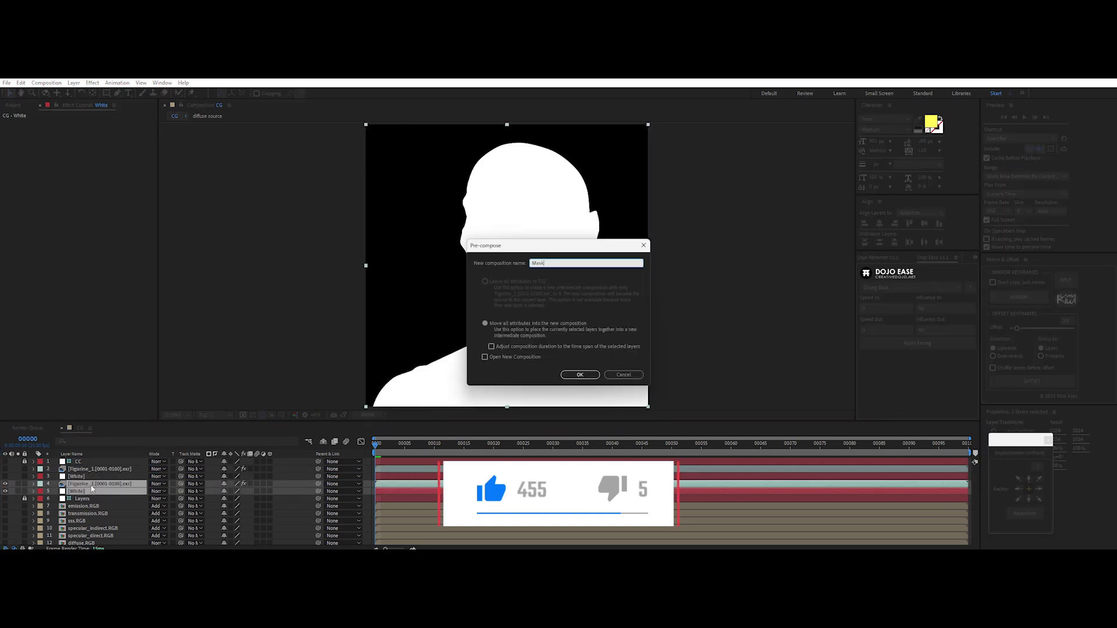
key("Return")
double_click(84, 485)
left_click(195, 469)
left_click(199, 495)
Invert the matte and precompose the background pair as Mask_BG
left_click(80, 428)
left_click(92, 476, "shift")
key("ctrl+shift+c")
type("Mask_BG")
key("Return")
left_click(194, 476)
left_click(227, 495)
Rebalance the specular_direct levels and set the sss pass exposure to 1.00
left_click(92, 522)
left_click_drag(65, 177, 97, 180)
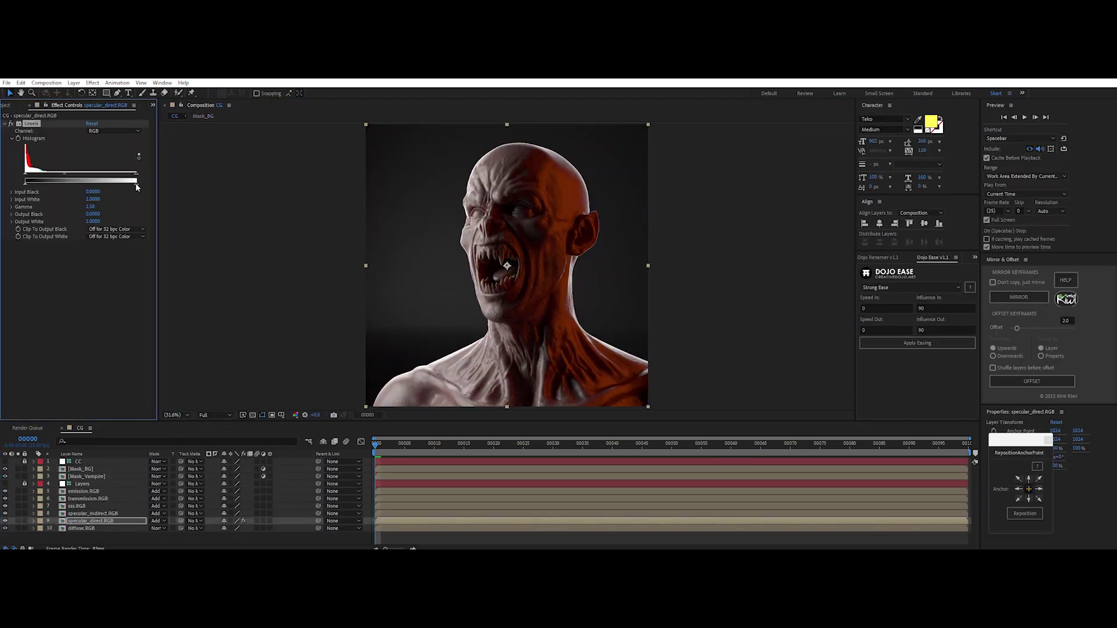
key("slash")
scroll(489, 226, "down", 2)
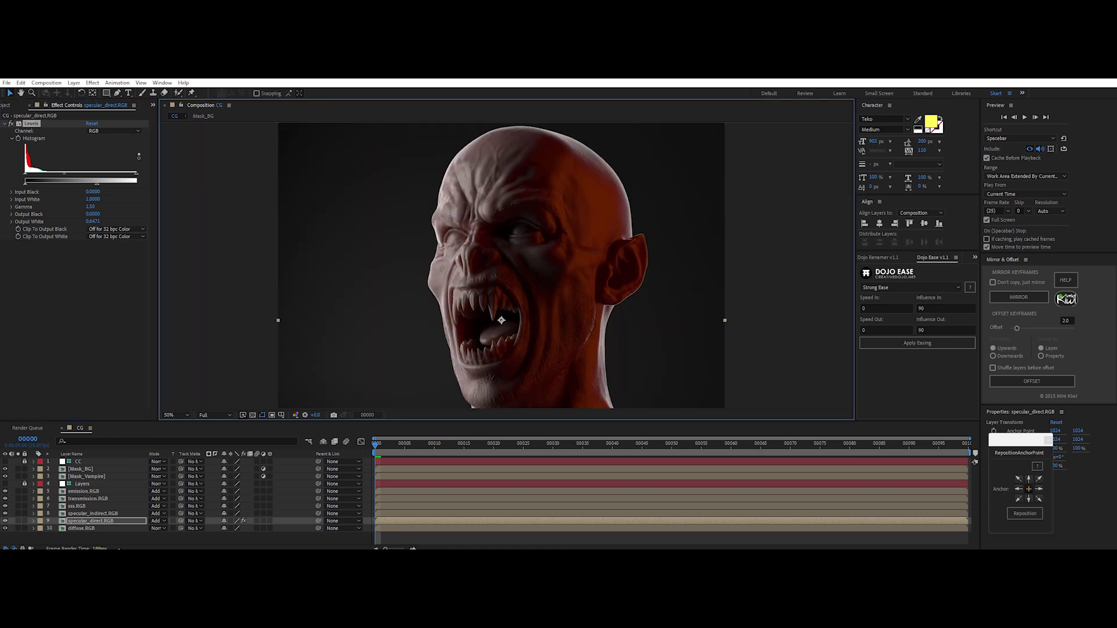
left_click(83, 506)
type("1.")
key("Return")
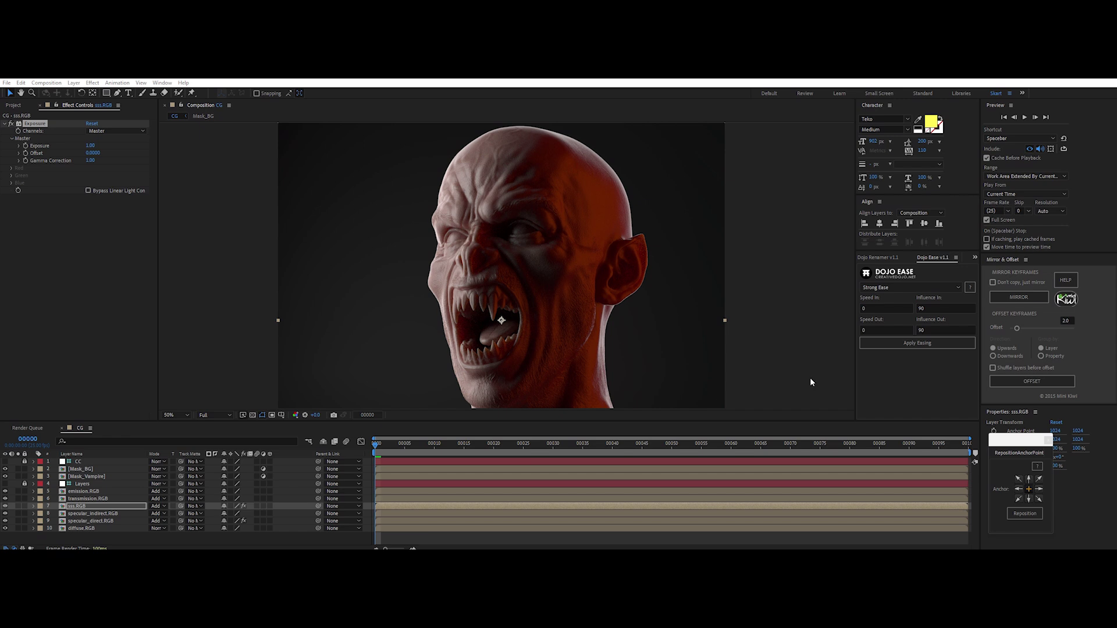
Brighten Mask_Vampire with an upward Curves adjustment and tweak its Levels gamma
left_click(87, 476)
key("ctrl+space")
left_click(37, 468)
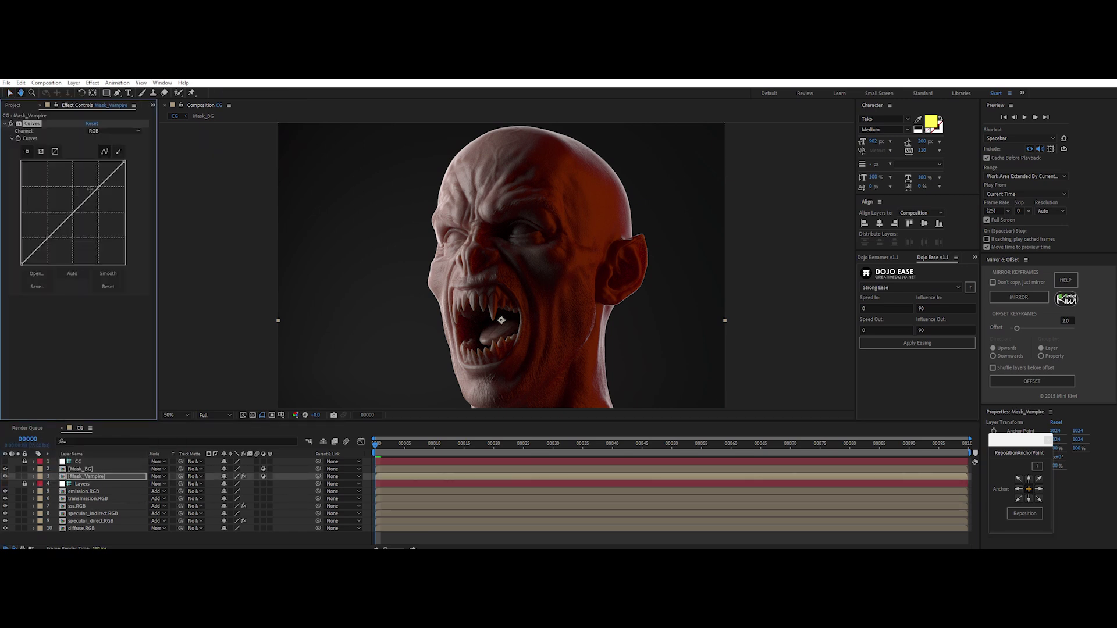
left_click_drag(91, 197, 90, 186)
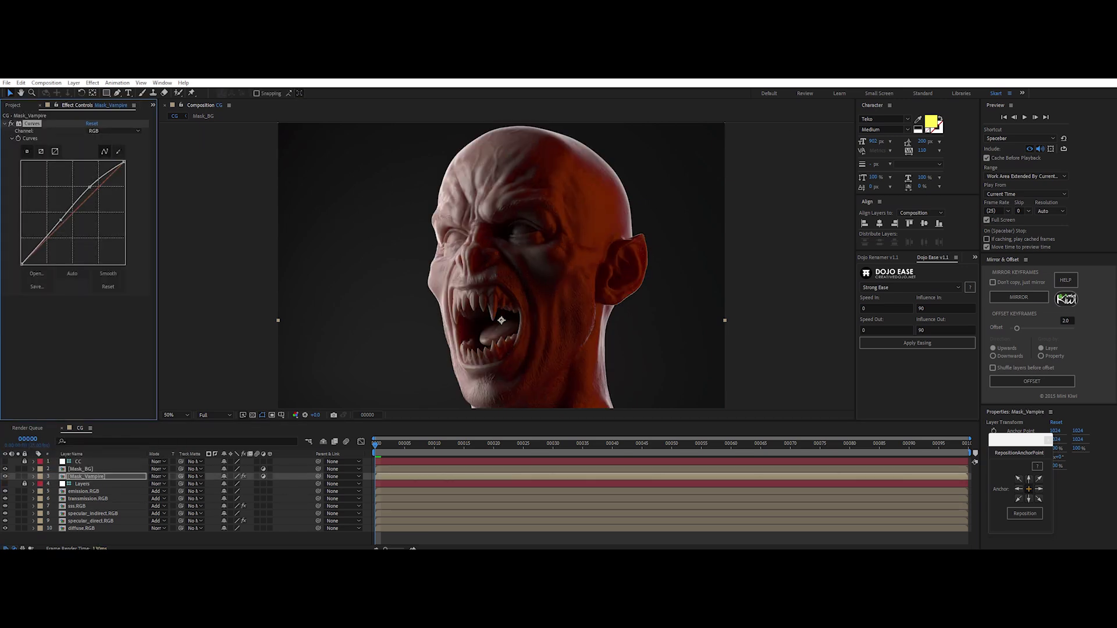
left_click_drag(93, 383, 105, 384)
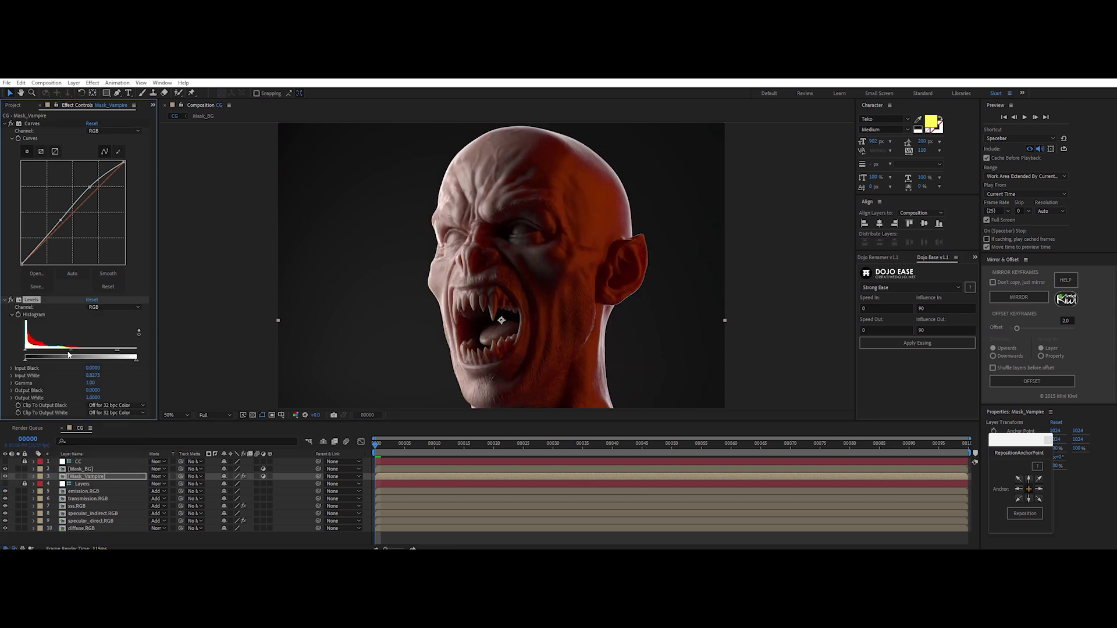
left_click(94, 383)
Add Tint and Levels to Mask_BG to desaturate and darken the background
left_click(81, 469)
key("ctrl+space")
type("tint")
left_click(69, 473)
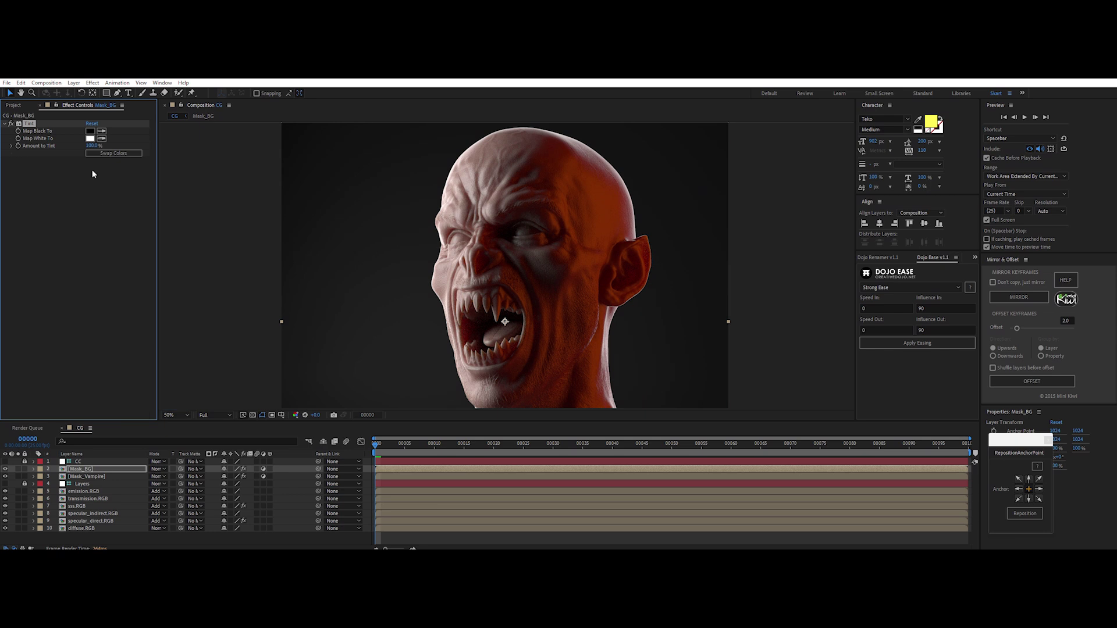
key("ctrl+space")
type("levels")
key("Return")
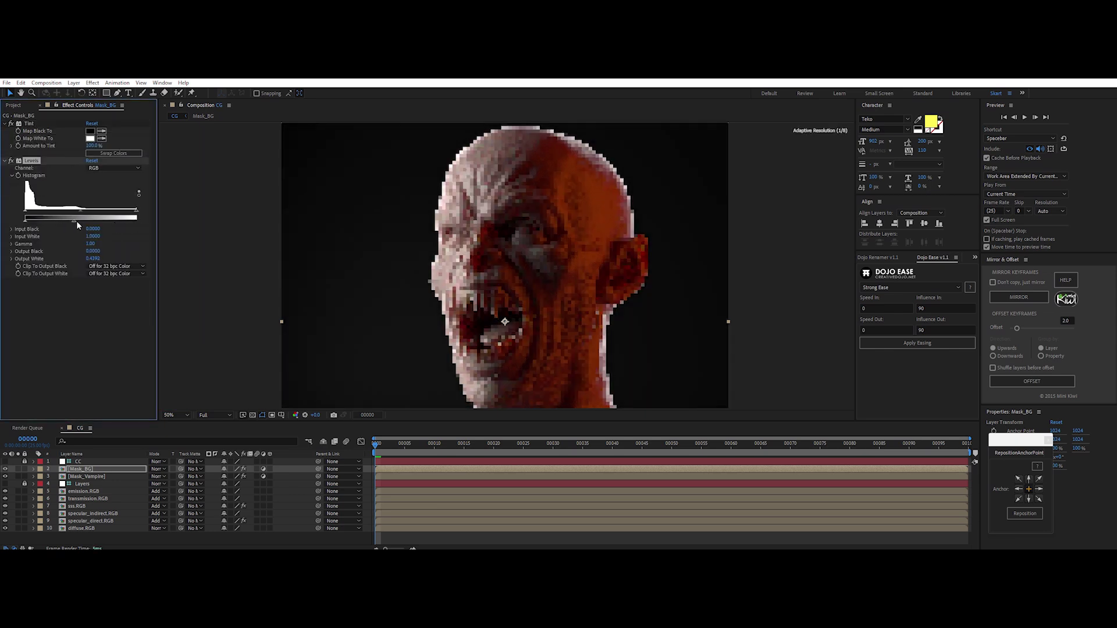
key("comma")
left_click(344, 416)
key("period")
left_click_drag(430, 327, 428, 339)
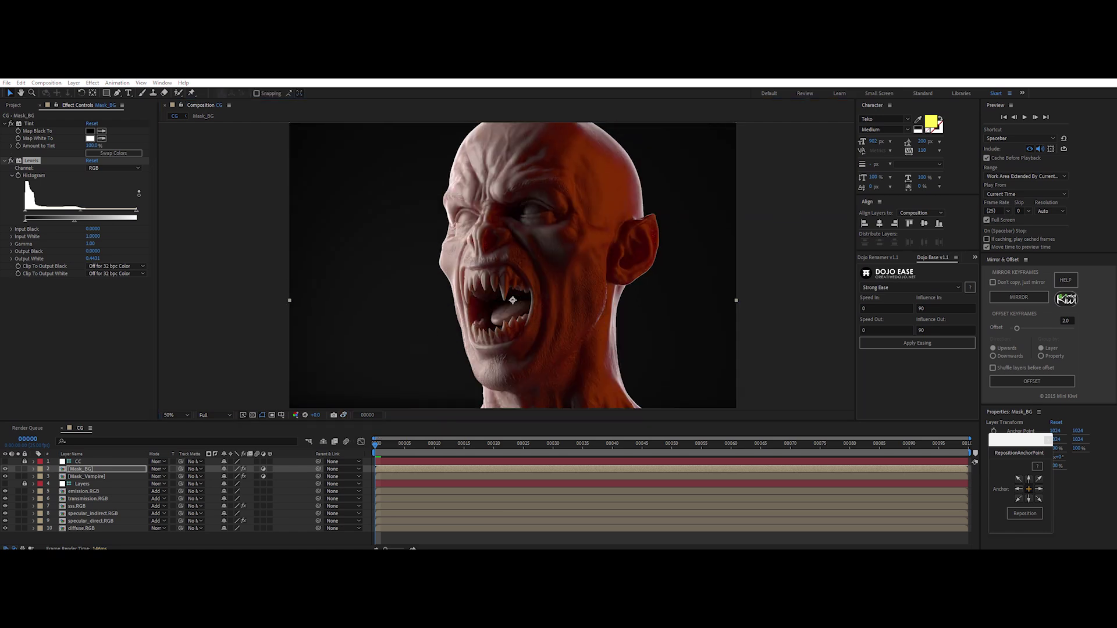
Solo the emission pass around frame 20 and set up its Screen-mode Deep Glow
left_click(493, 445)
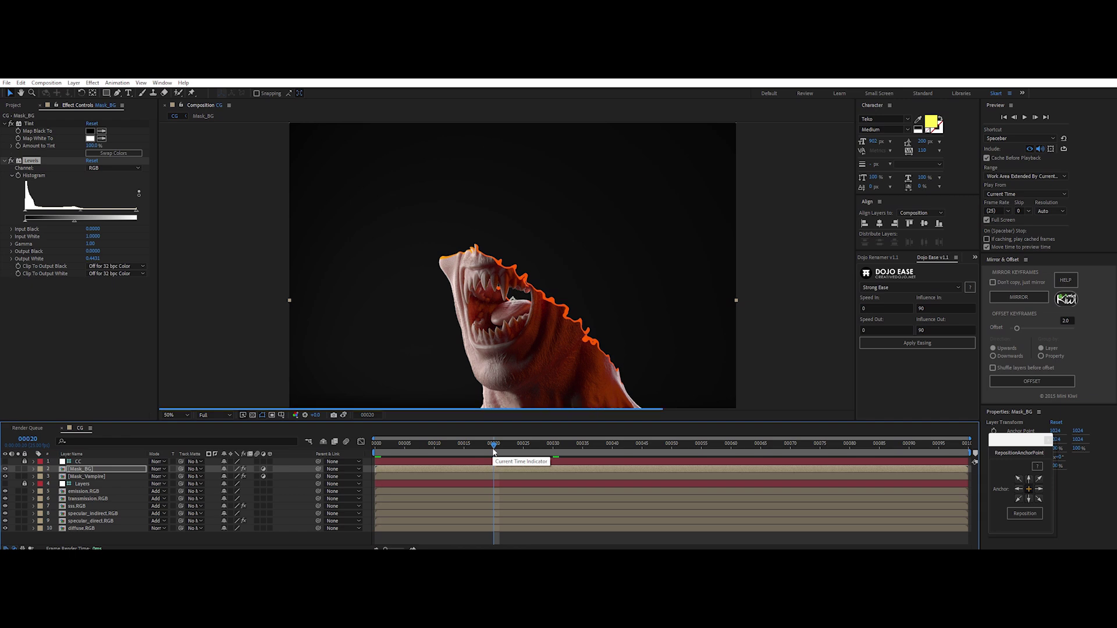
left_click(83, 490)
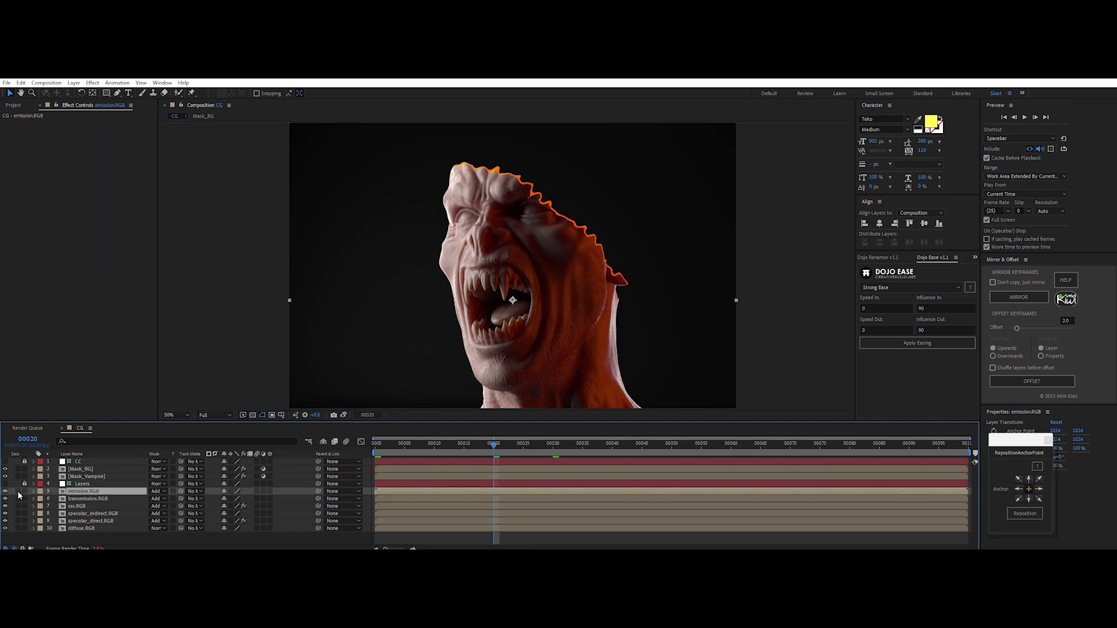
left_click(18, 490)
left_click(18, 491)
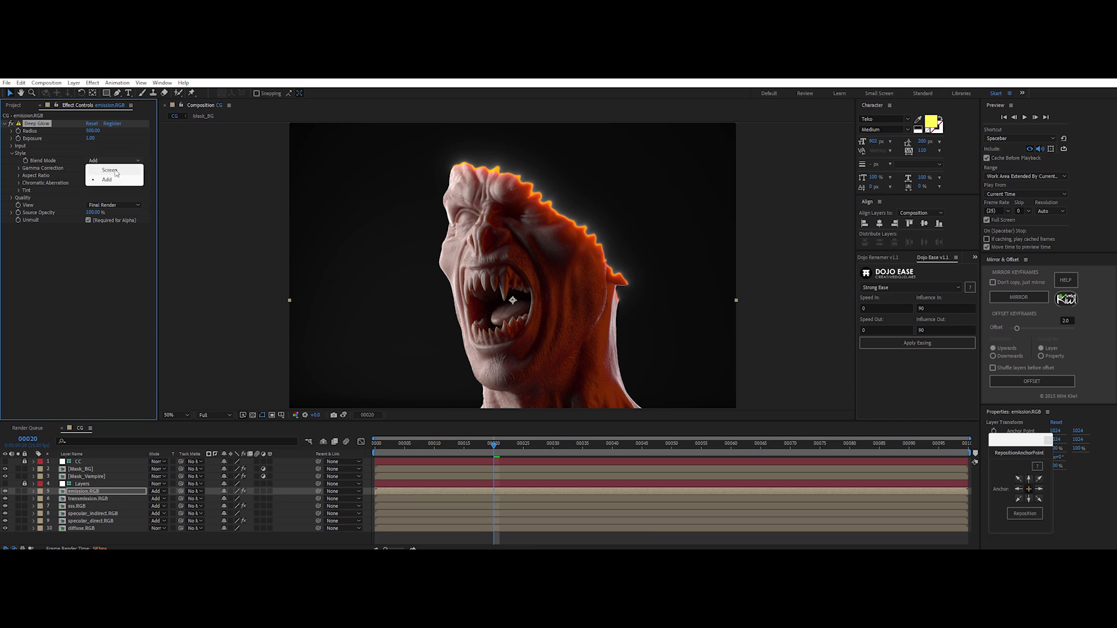
left_click(19, 168)
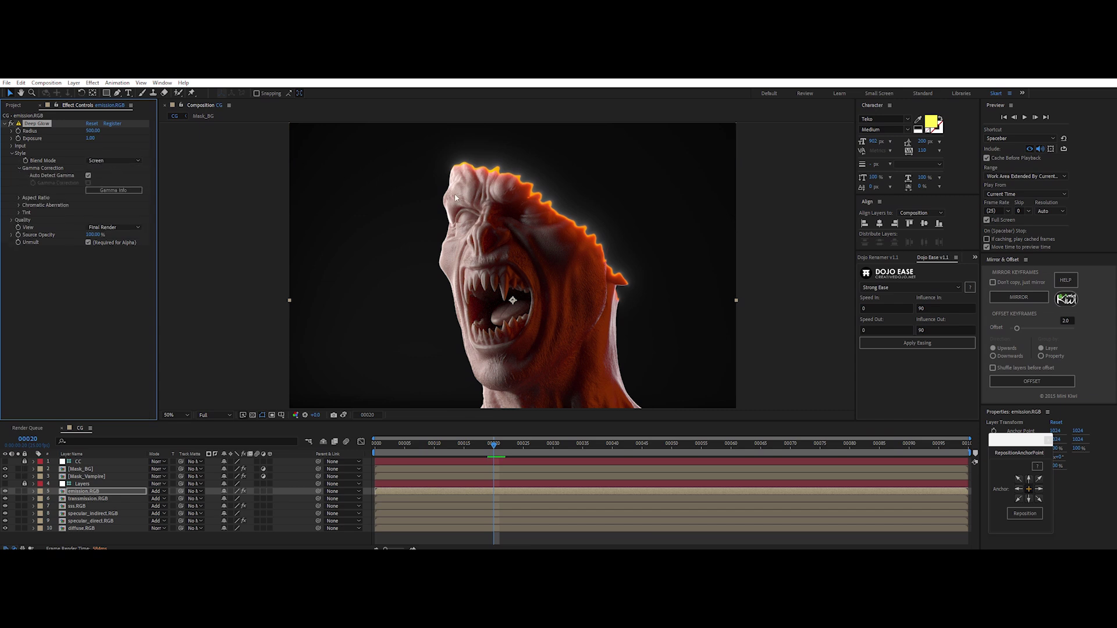
Use Mask_Vampire as the emission layer's track matte
left_click(197, 498)
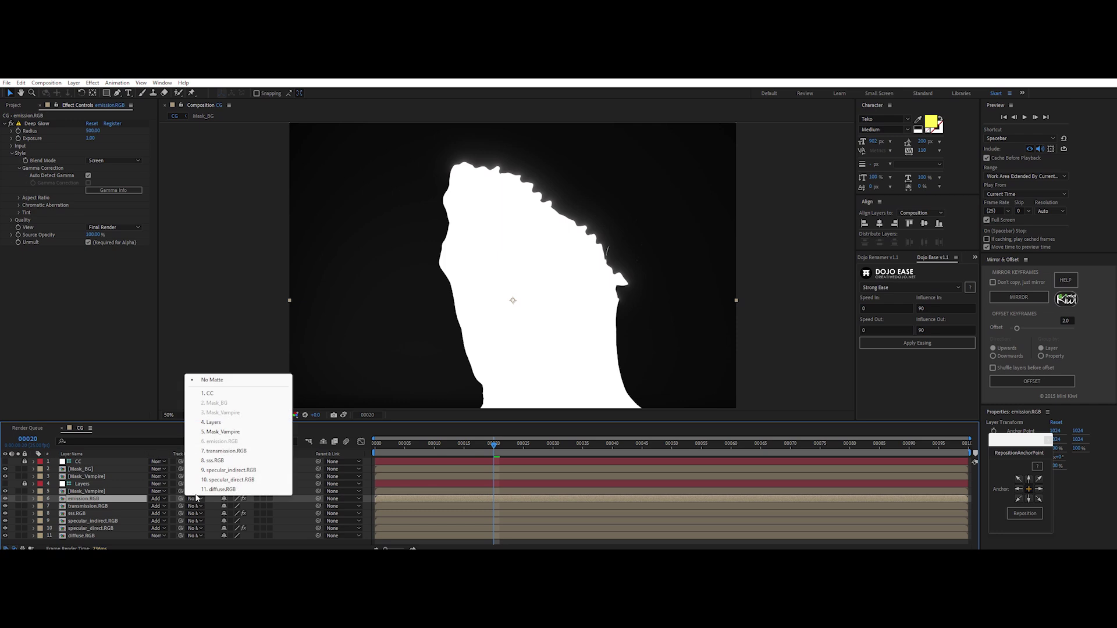
left_click(222, 432)
left_click(15, 128)
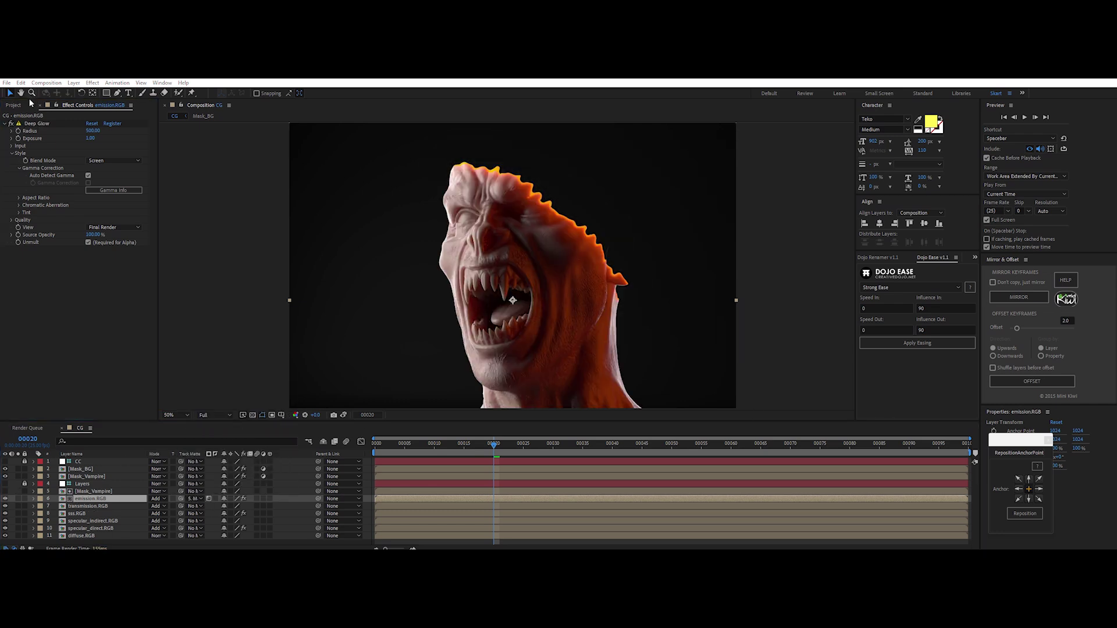
Create Final_Comp from CG and pre-compose the depth footage into DOF_Pass
left_click(13, 105)
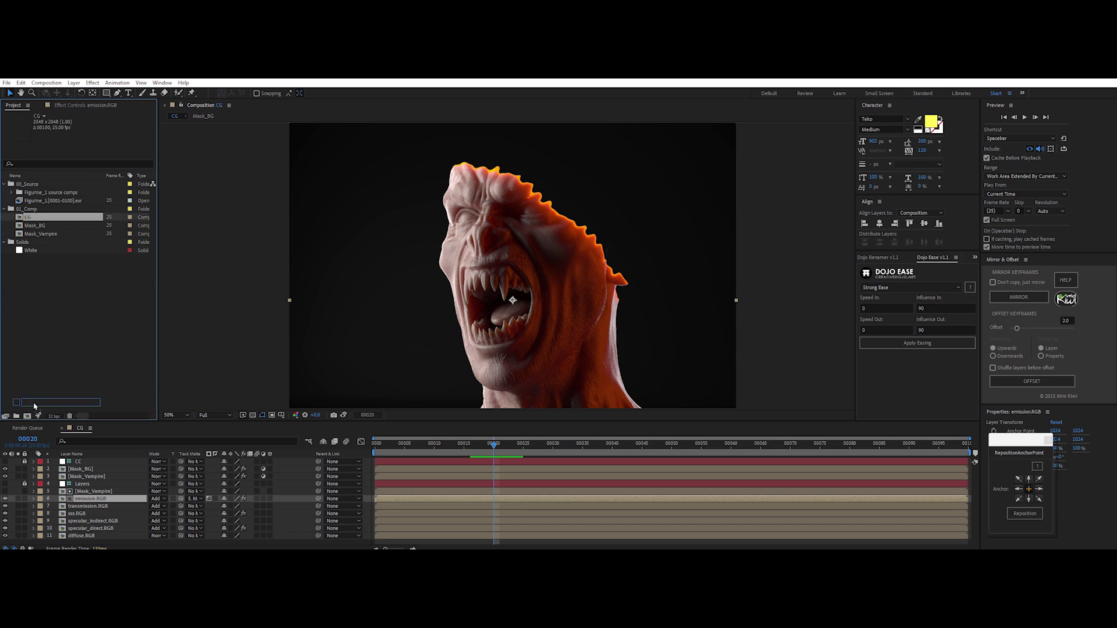
left_click_drag(28, 412, 27, 416)
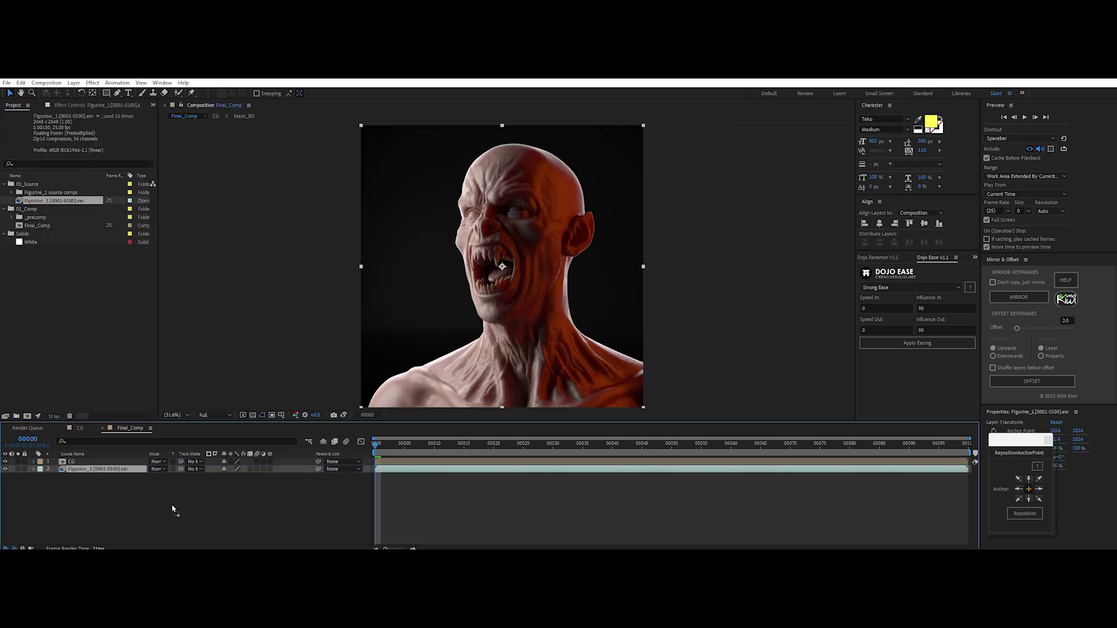
key("ctrl+shift+c")
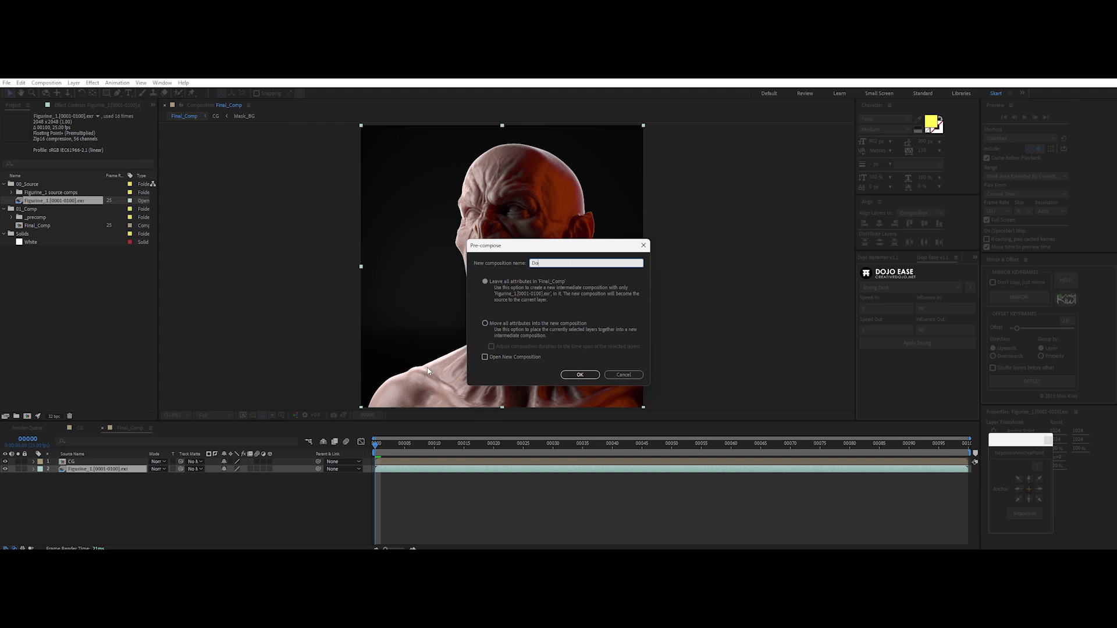
type("OF_Passe")
key("Return")
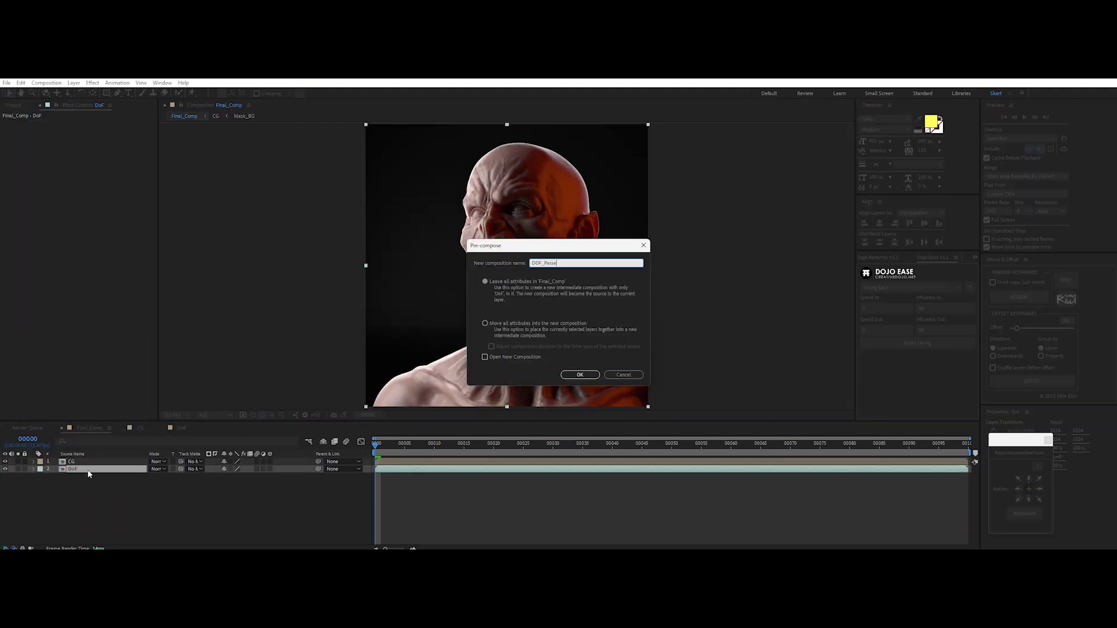
key("Return")
double_click(80, 460)
Apply Exposure -10, Levels with lowered Input White, and Invert to the depth layer
key("ctrl+space")
type("exposure")
key("Return")
left_click(91, 145)
type("-10")
key("Return")
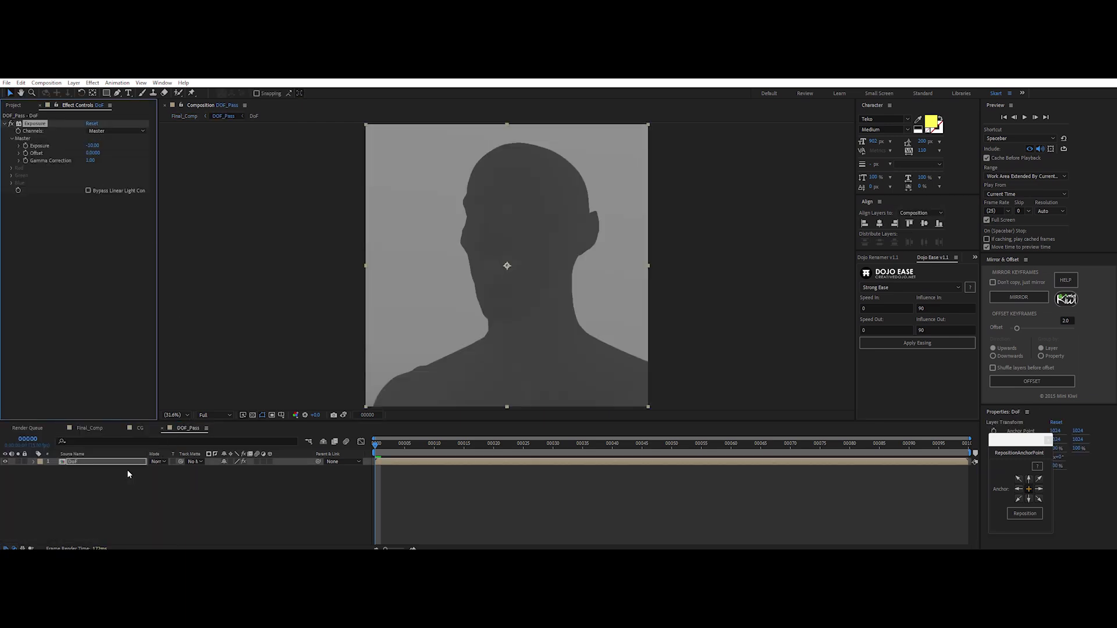
key("ctrl+space")
type("levels")
key("Return")
left_click_drag(137, 256, 59, 252)
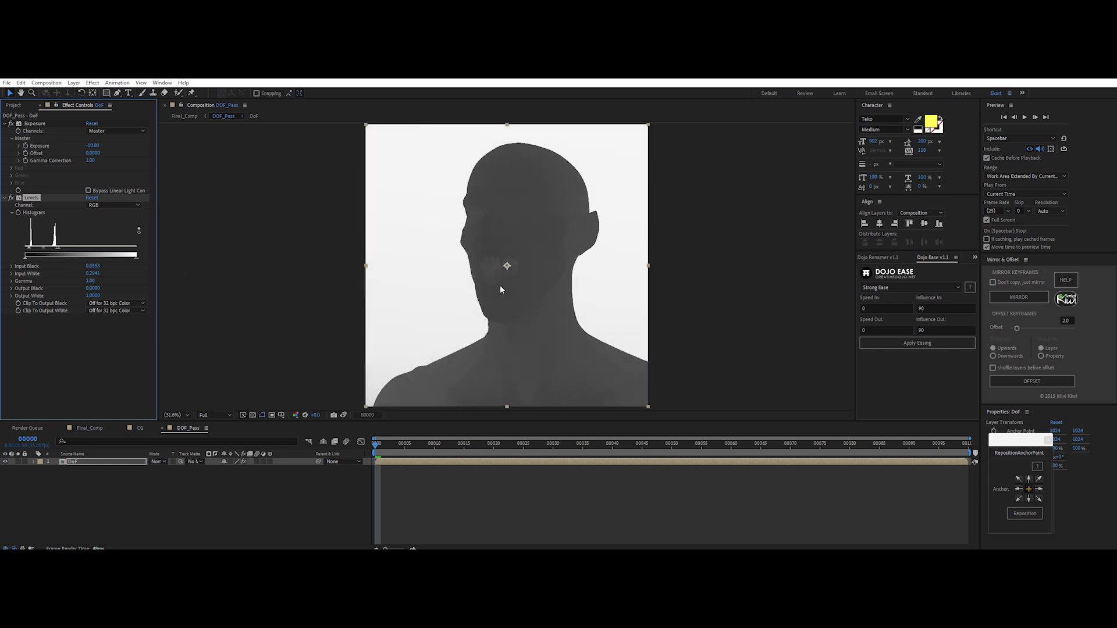
key("ctrl+space")
type("inver")
left_click(121, 460)
Add a DOF adjustment layer to Final_Comp and apply FL Depth Of Field
left_click(90, 428)
key("ctrl+alt+y")
key("Return")
type("DOF")
key("Return")
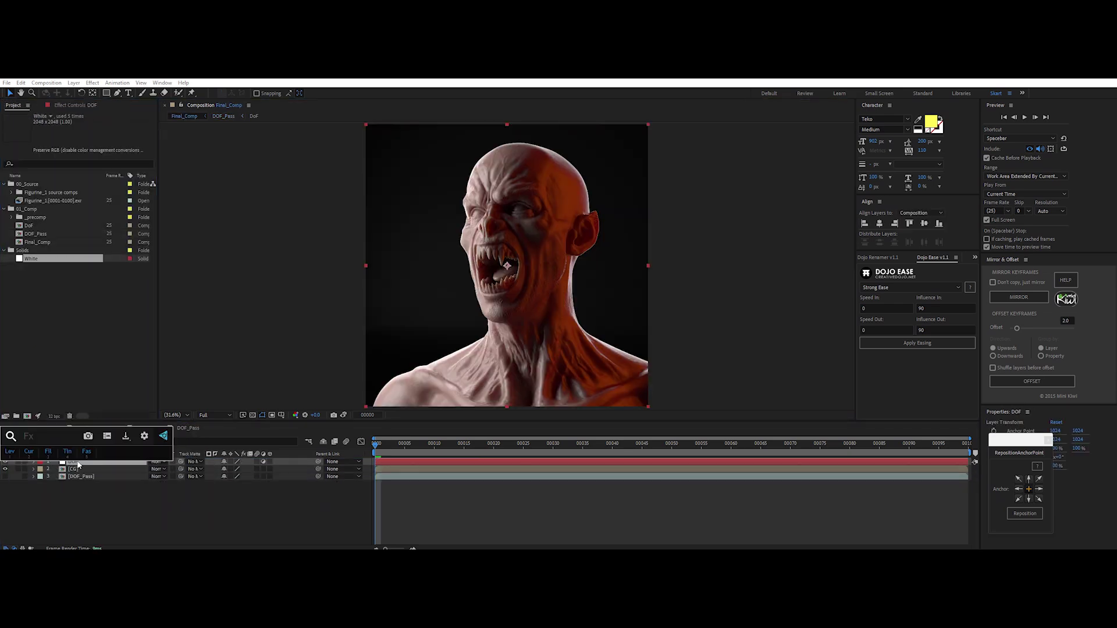
key("ctrl+space")
type("de")
left_click(44, 541)
scroll(540, 163, "up", 2)
Use DOF_Pass as the depth layer, set radius 40, and compare against a snapshot
left_click(113, 138)
left_click(113, 180)
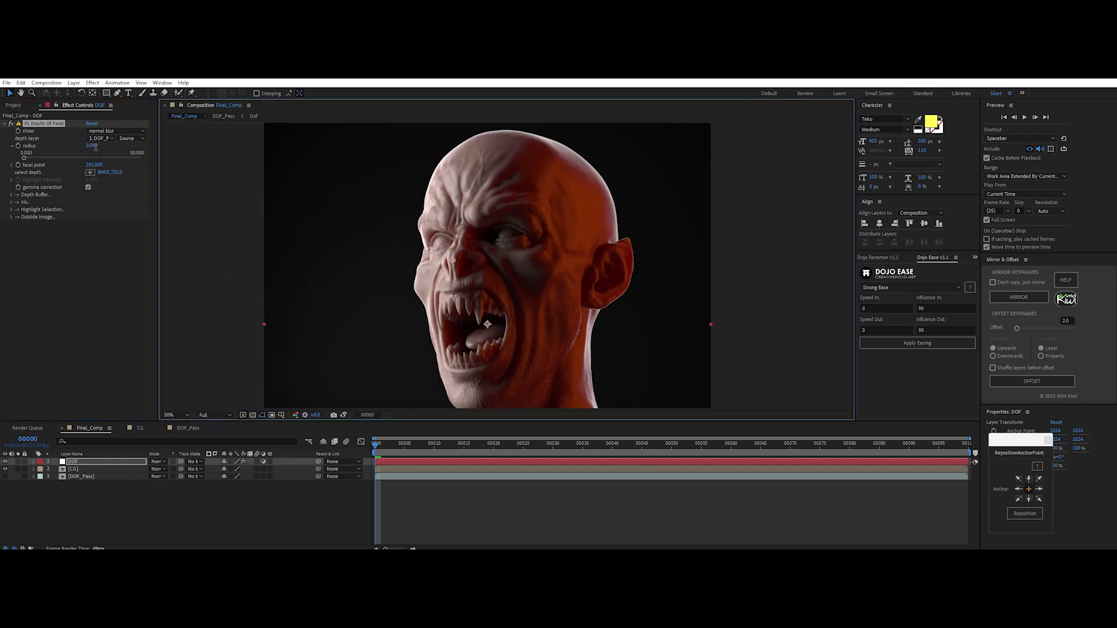
key("period")
key("period")
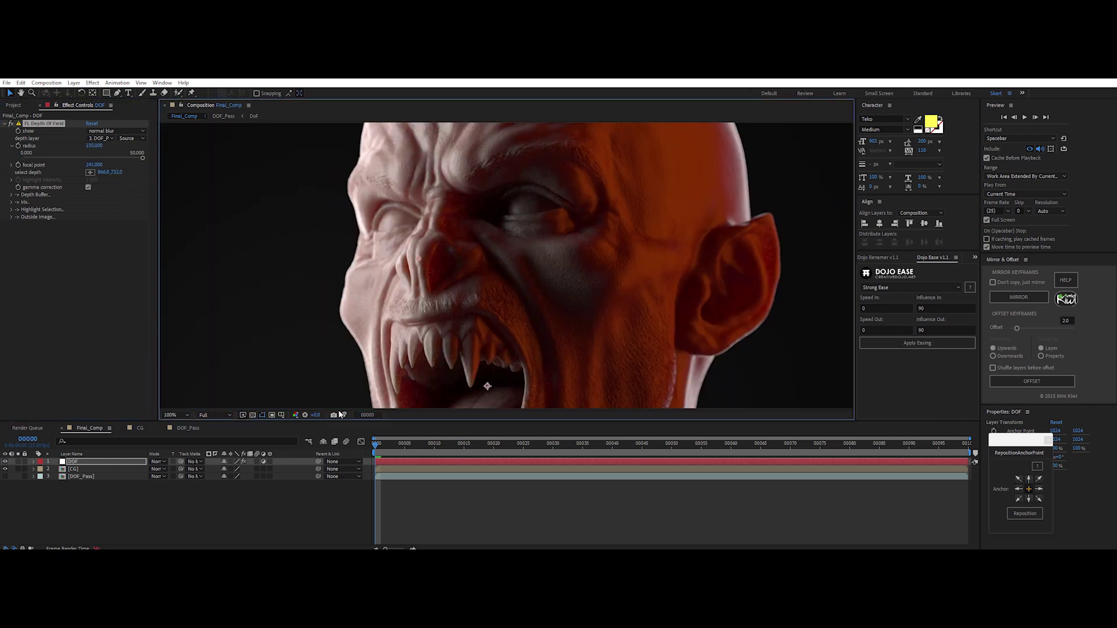
left_click(333, 416)
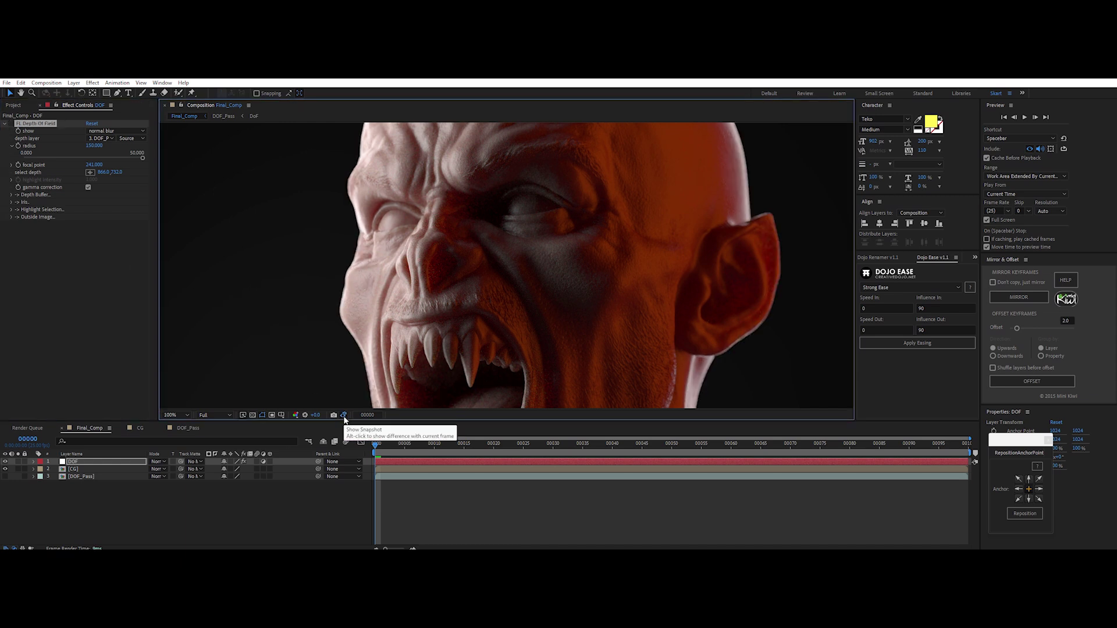
left_click(343, 415)
left_click(95, 146)
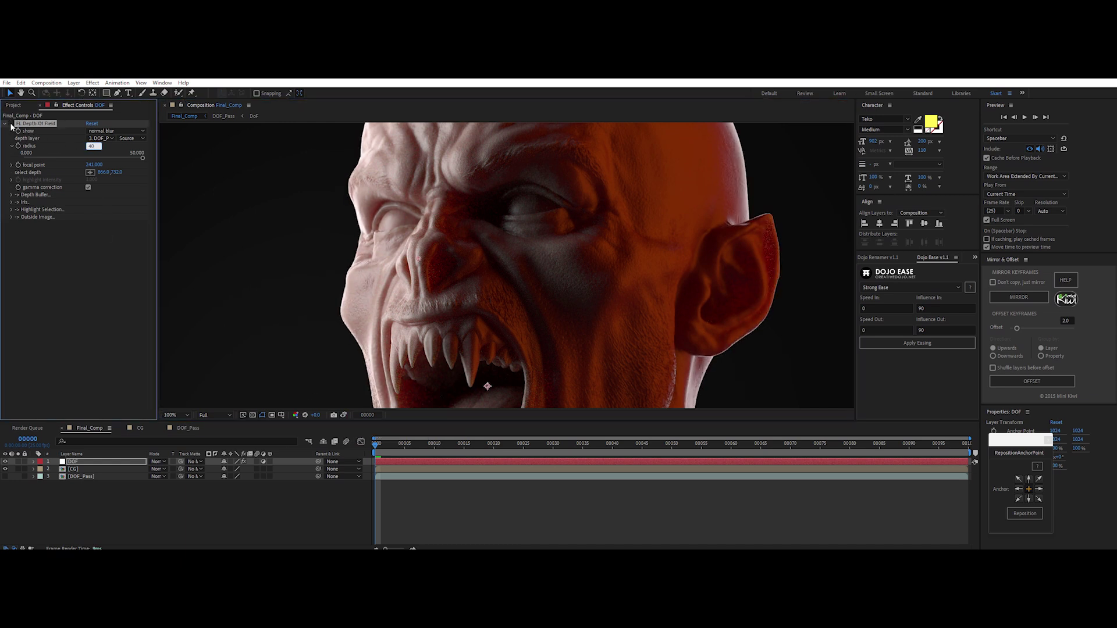
left_click(342, 311)
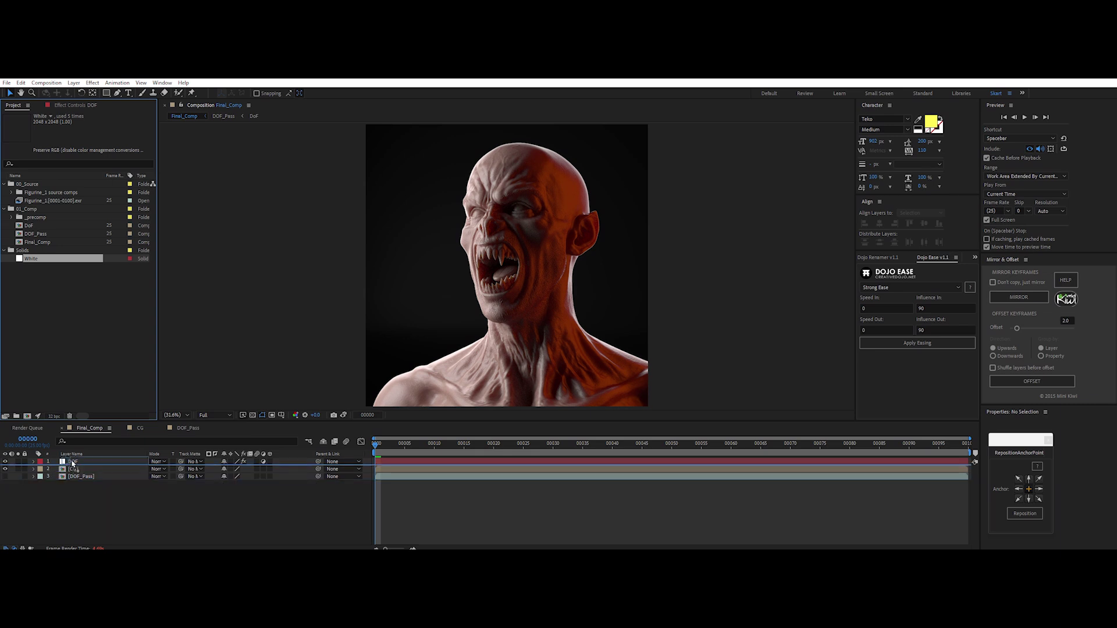
Add the White solid as a Vignette layer and duplicate it into CA, CC and Grain
left_click_drag(31, 259, 93, 521)
key("Return")
type("Vignette")
key("Return")
key("ctrl+d")
key("Return")
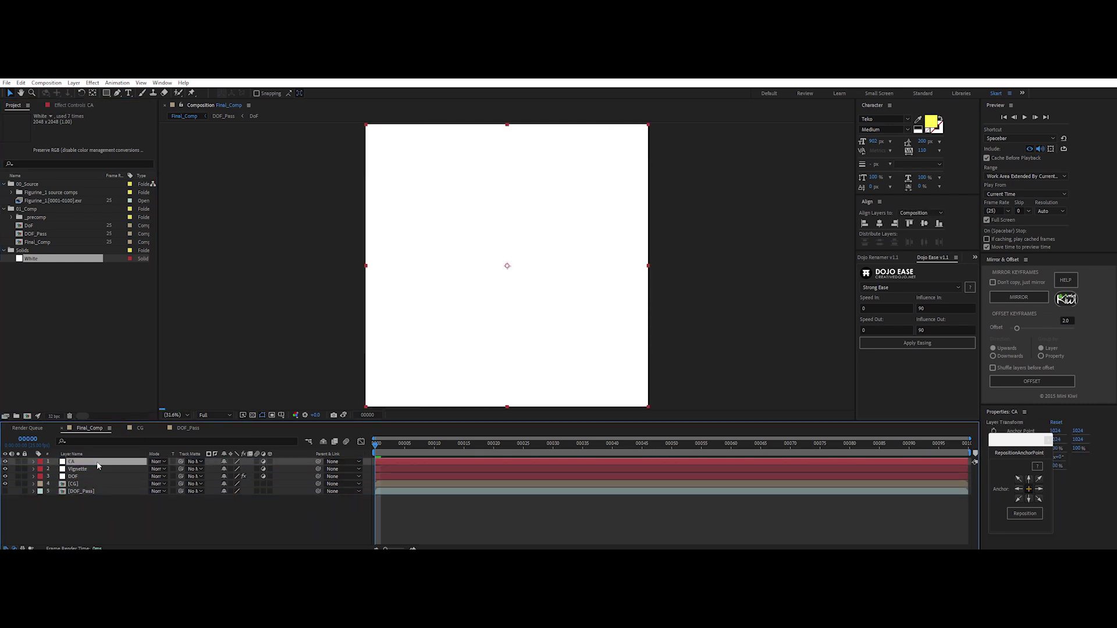
key("ctrl+d")
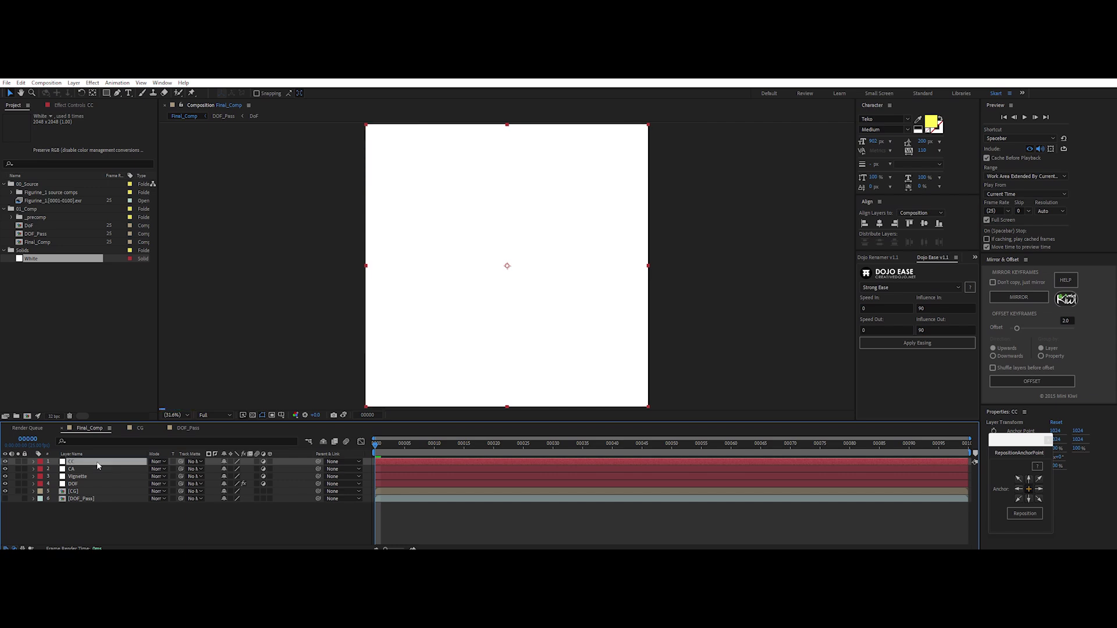
key("ctrl+d")
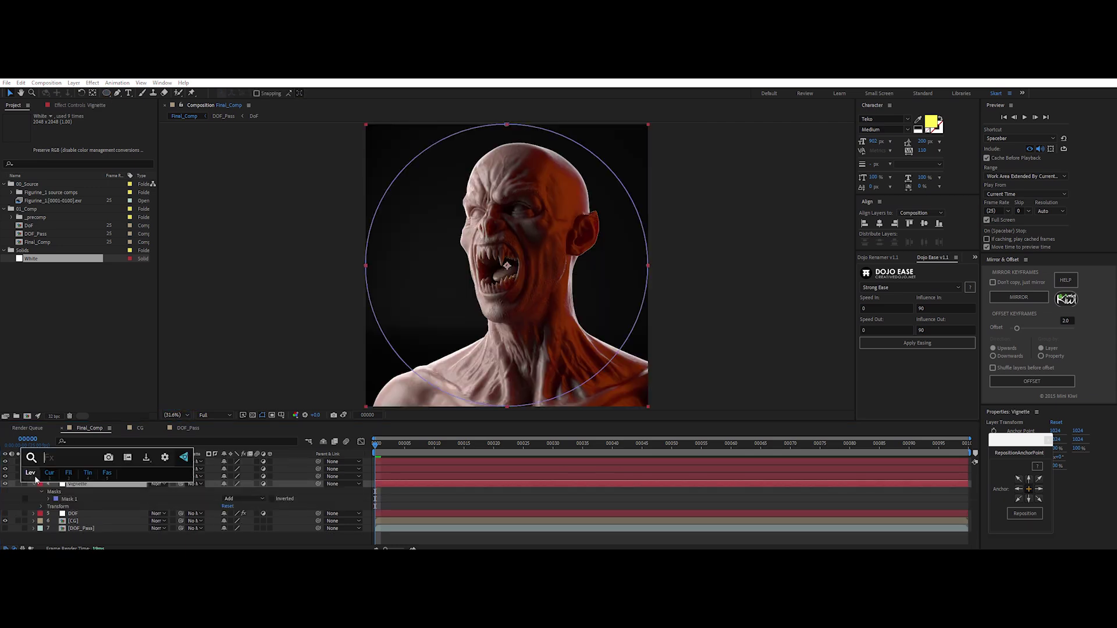
Apply Magic Bullet Looks with Chromatic Aberration to the CA layer
left_click(85, 478)
key("ctrl+alt+shift+e")
left_click(30, 172)
left_click_drag(580, 507, 577, 507)
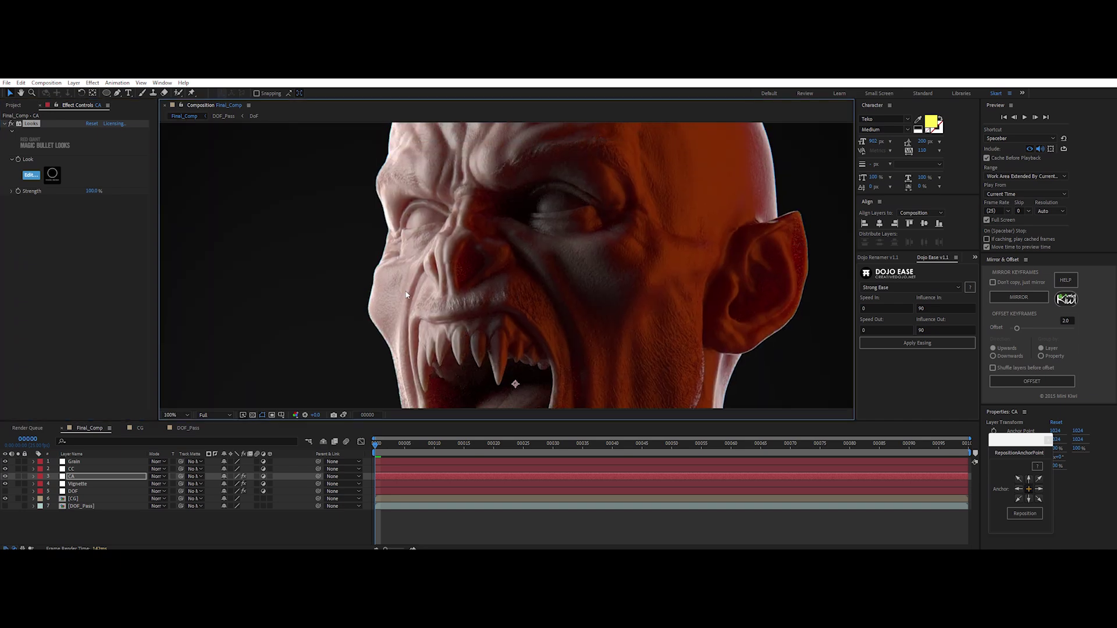
left_click_drag(345, 282, 587, 291)
Adjust the curve channel of the CC layer's Curves grade, then select the Grain layer
left_click(30, 469)
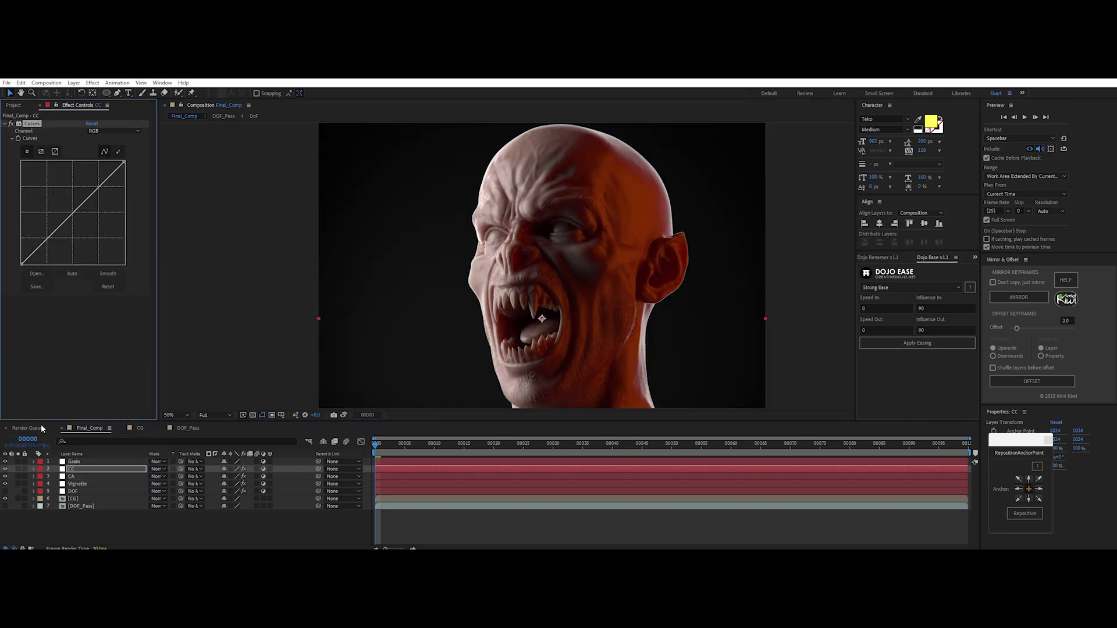
left_click(96, 132)
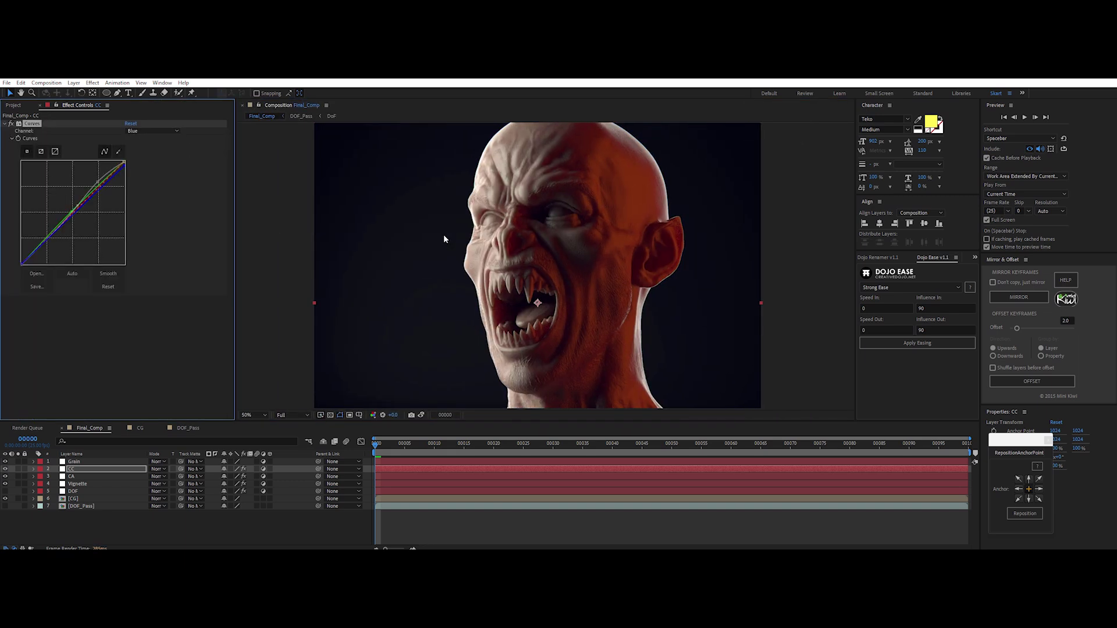
left_click(75, 461)
scroll(548, 219, "up", 3)
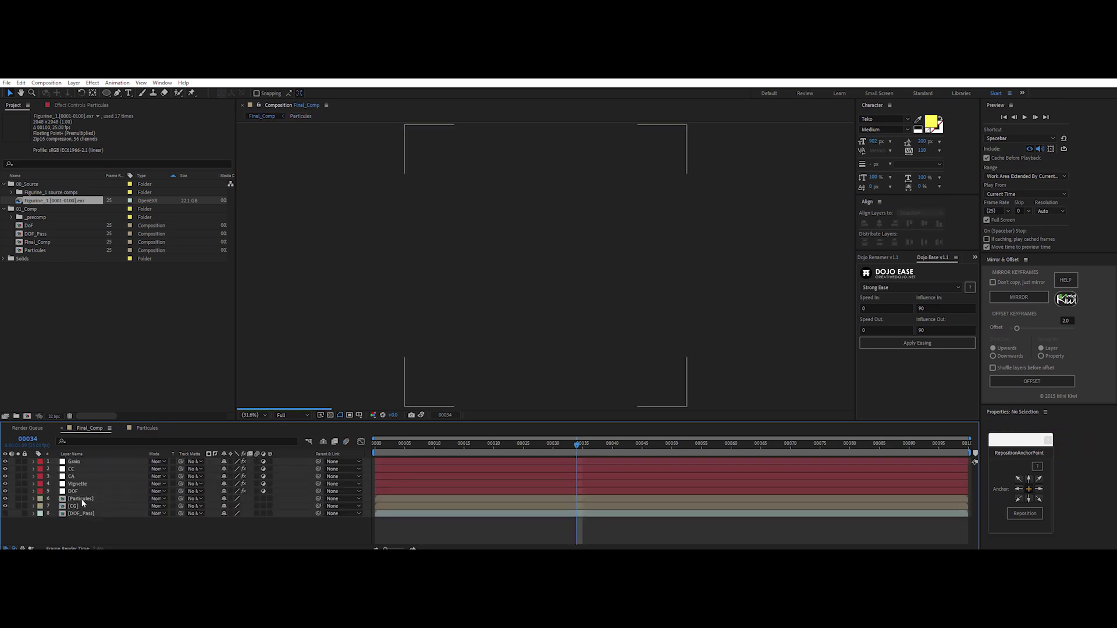
Inspect the Particules layer's effect settings in Final_Comp
left_click(78, 491)
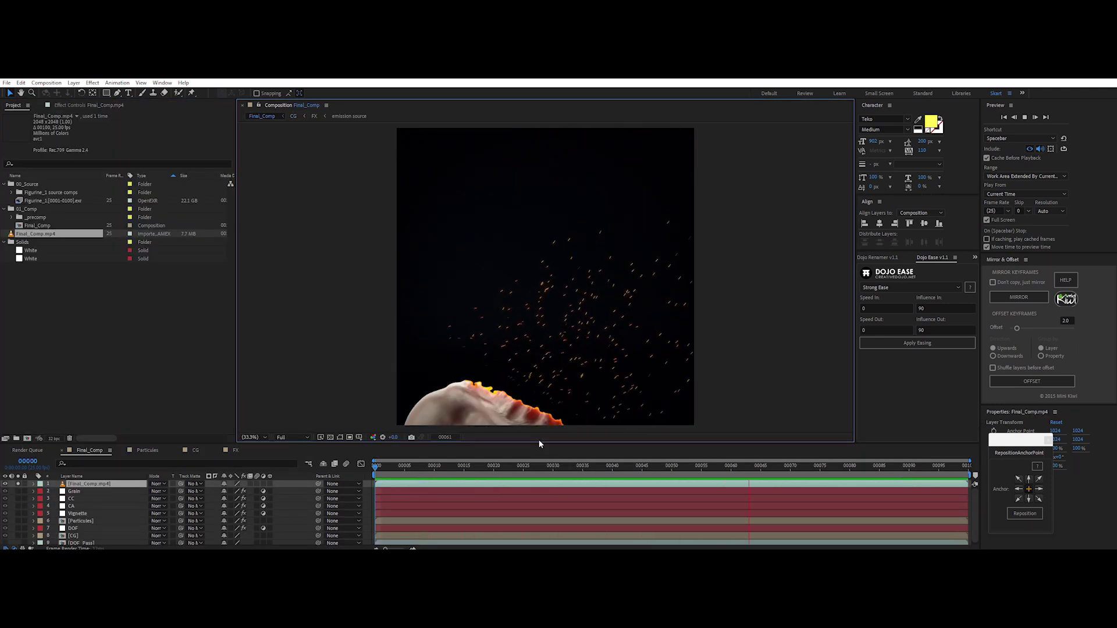
left_click_drag(436, 469, 467, 474)
mouse_move(538, 479)
left_mouse_down()
mouse_move(568, 482)
mouse_move(545, 496)
mouse_move(652, 493)
mouse_move(523, 505)
left_mouse_up()
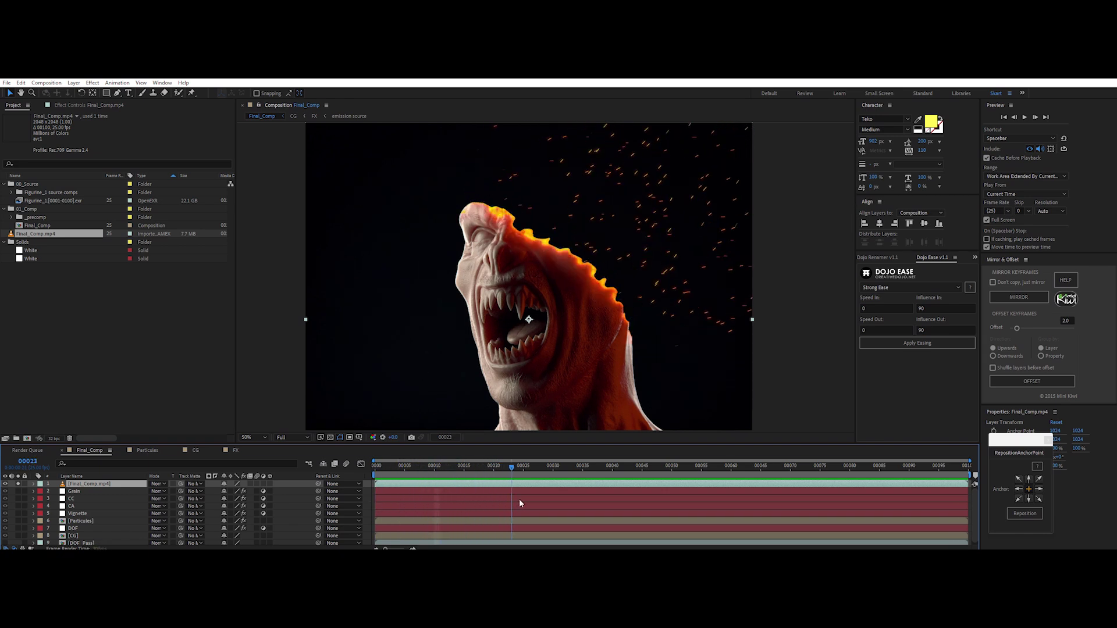
left_click_drag(572, 502, 640, 502)
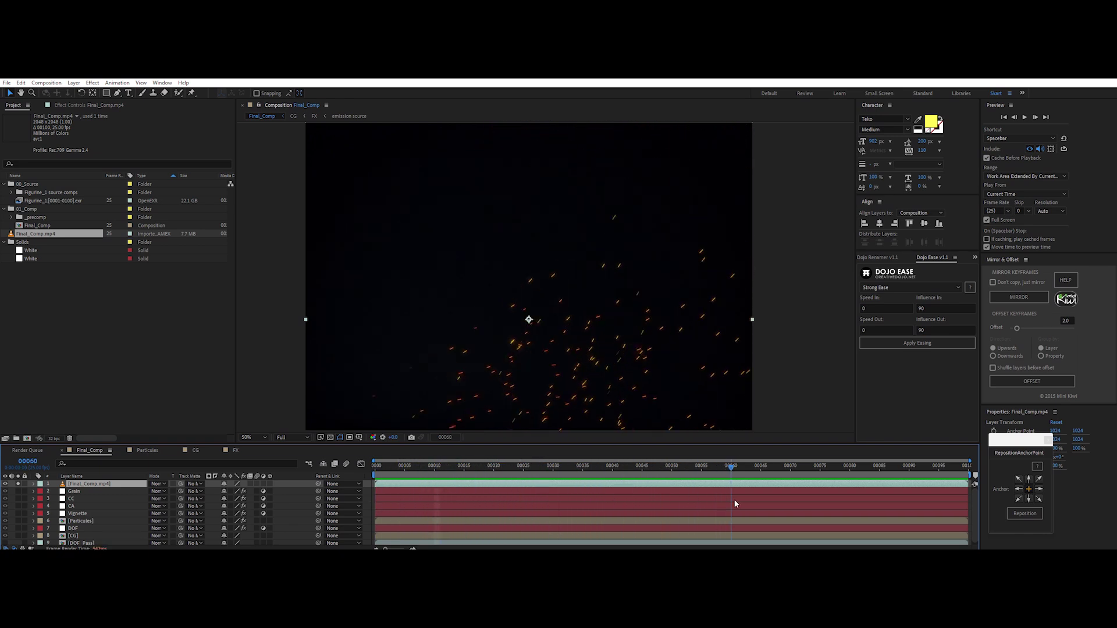